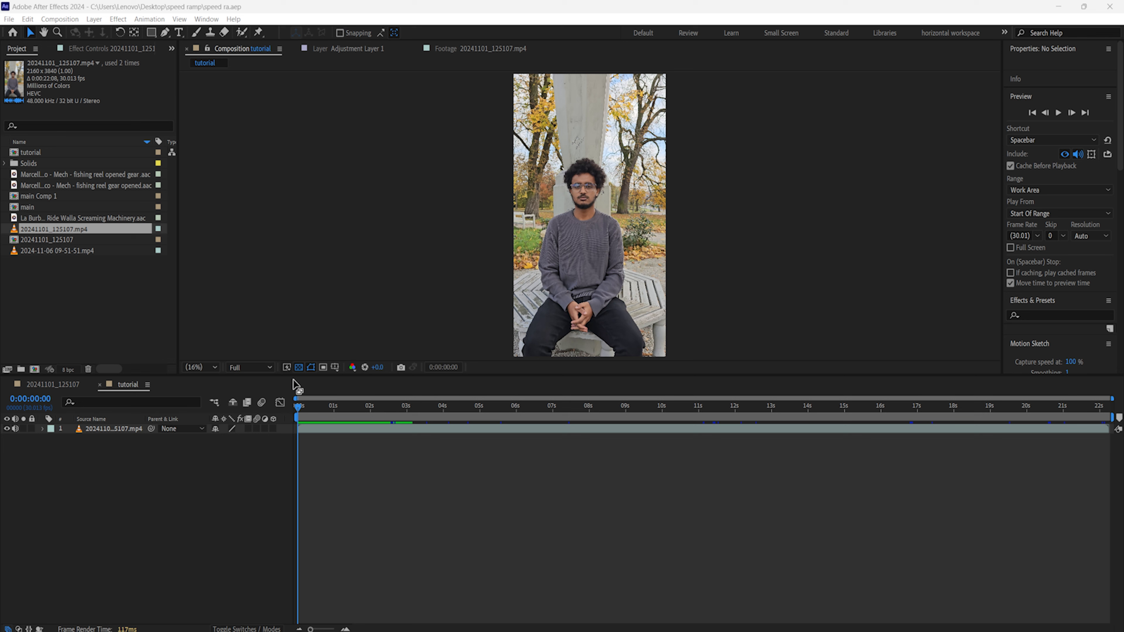
# - Lower the tutorial composition's preview resolution to Quarter
pyautogui.click(250, 367)
pyautogui.click(256, 430)
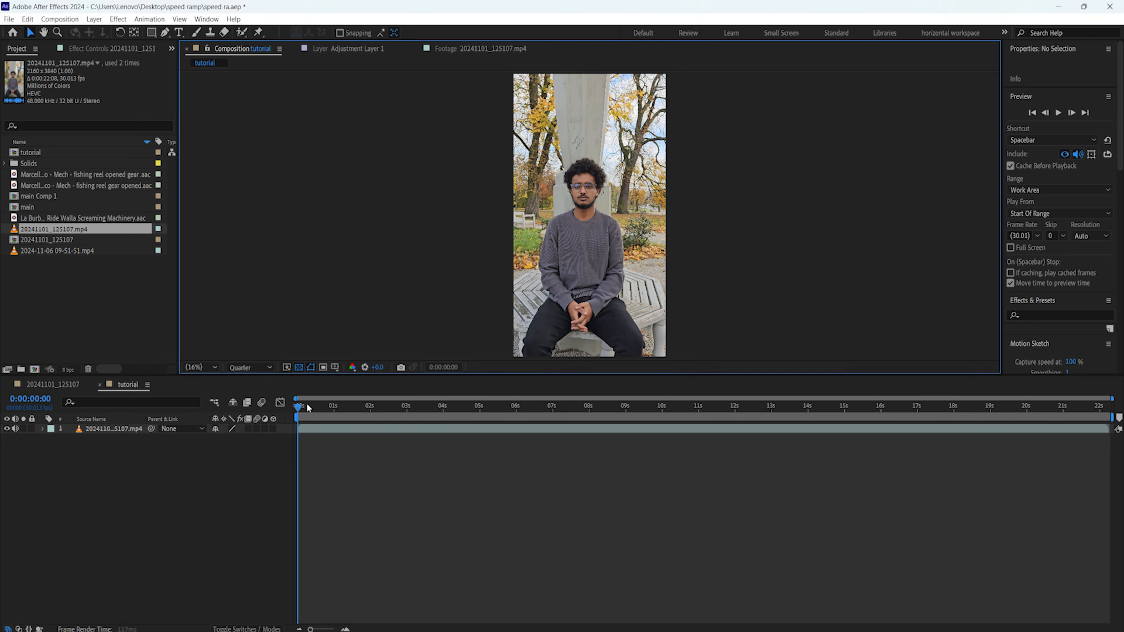
pyautogui.moveTo(299, 408)
pyautogui.mouseDown()
pyautogui.moveTo(350, 406)
pyautogui.moveTo(289, 406)
pyautogui.mouseUp()
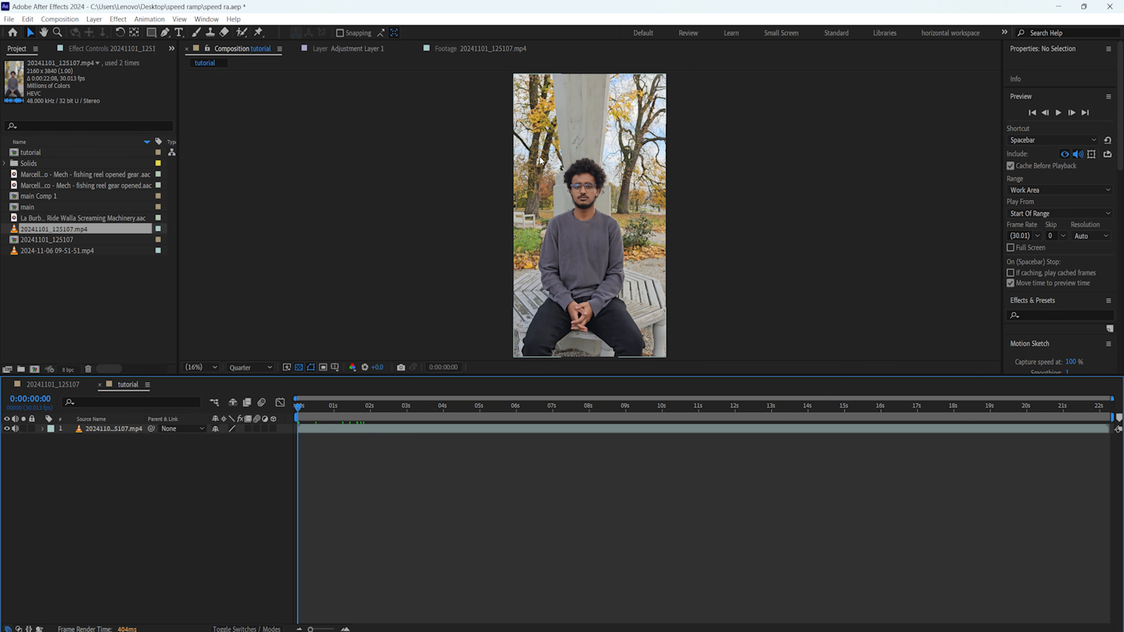
# - Scrub and play through the original clip to examine its camera movement, ending at the first frame
pyautogui.moveTo(303, 410); pyautogui.dragTo(489, 411)
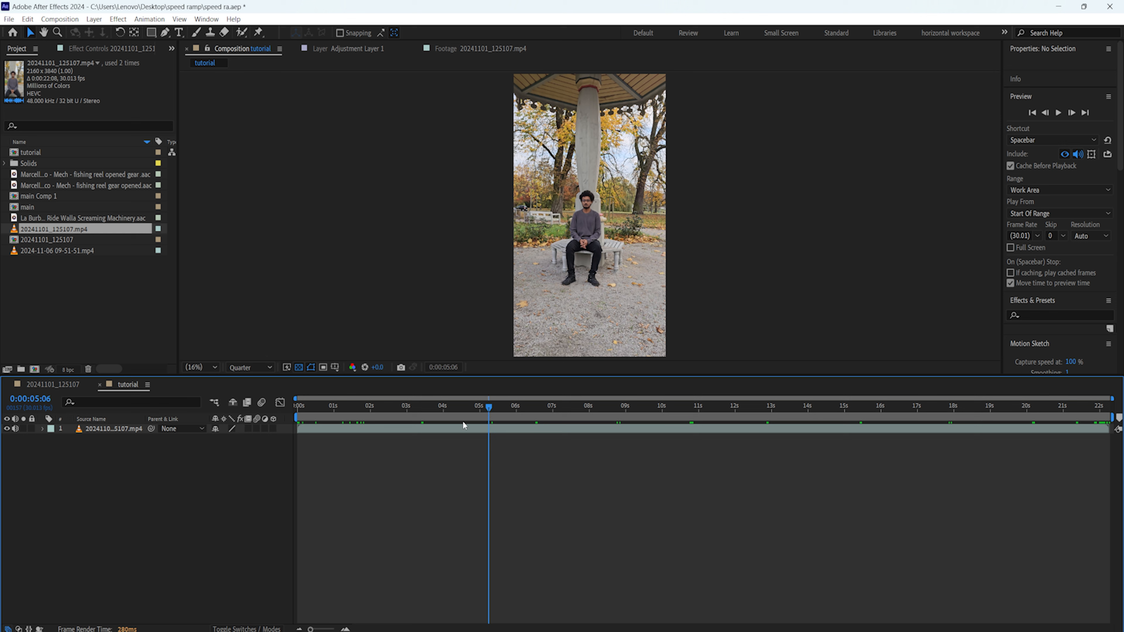
pyautogui.press('space')
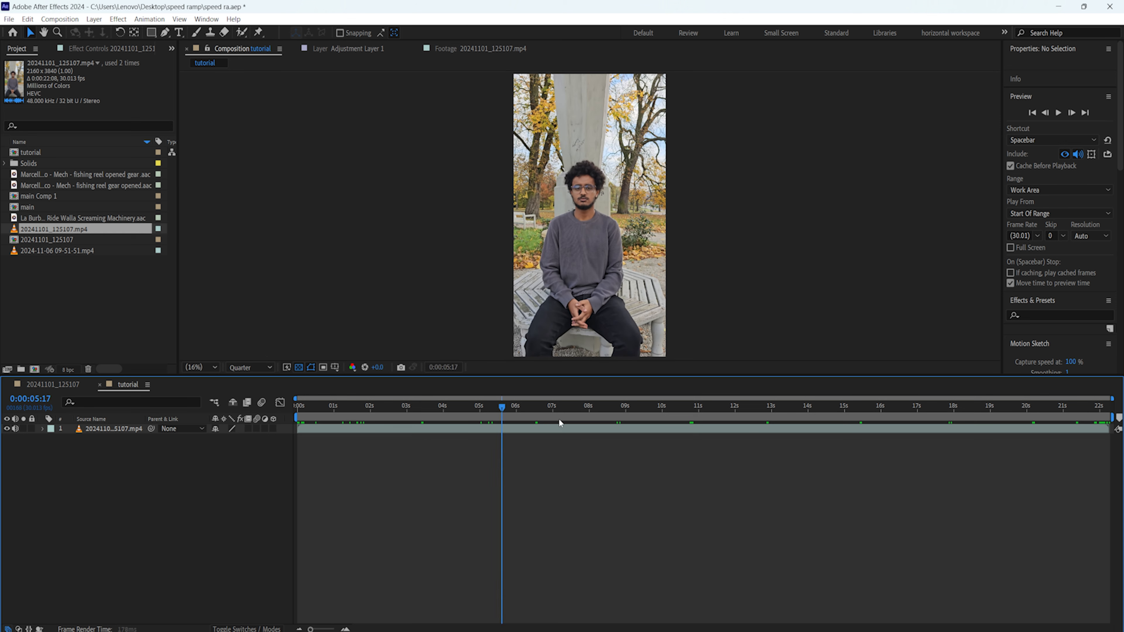
pyautogui.moveTo(724, 431); pyautogui.dragTo(770, 438)
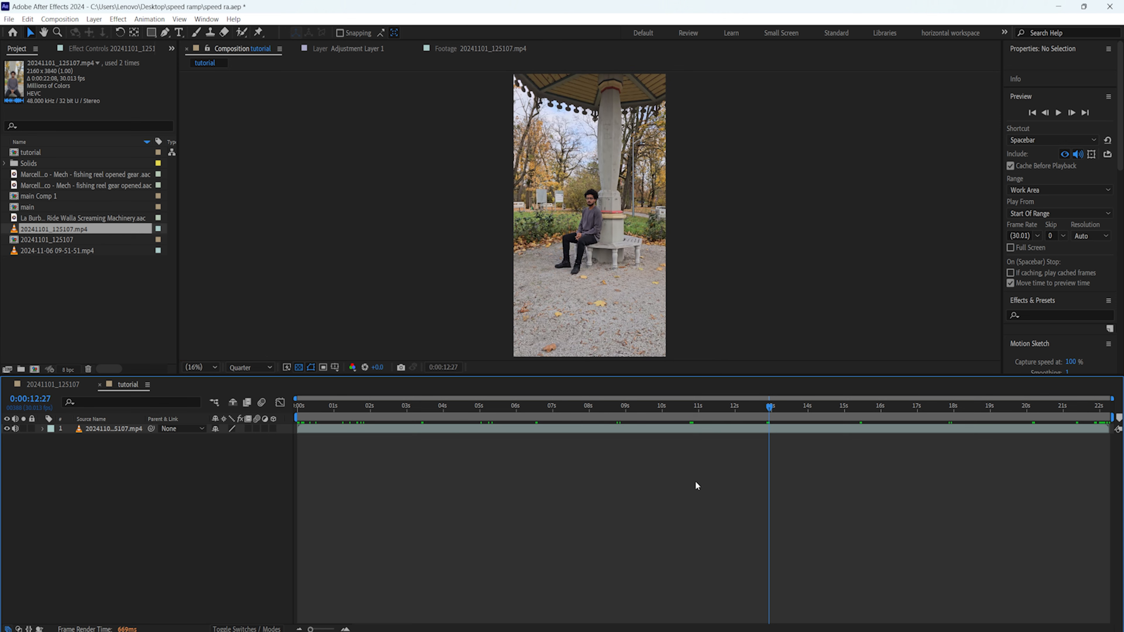
pyautogui.moveTo(770, 403); pyautogui.dragTo(295, 417)
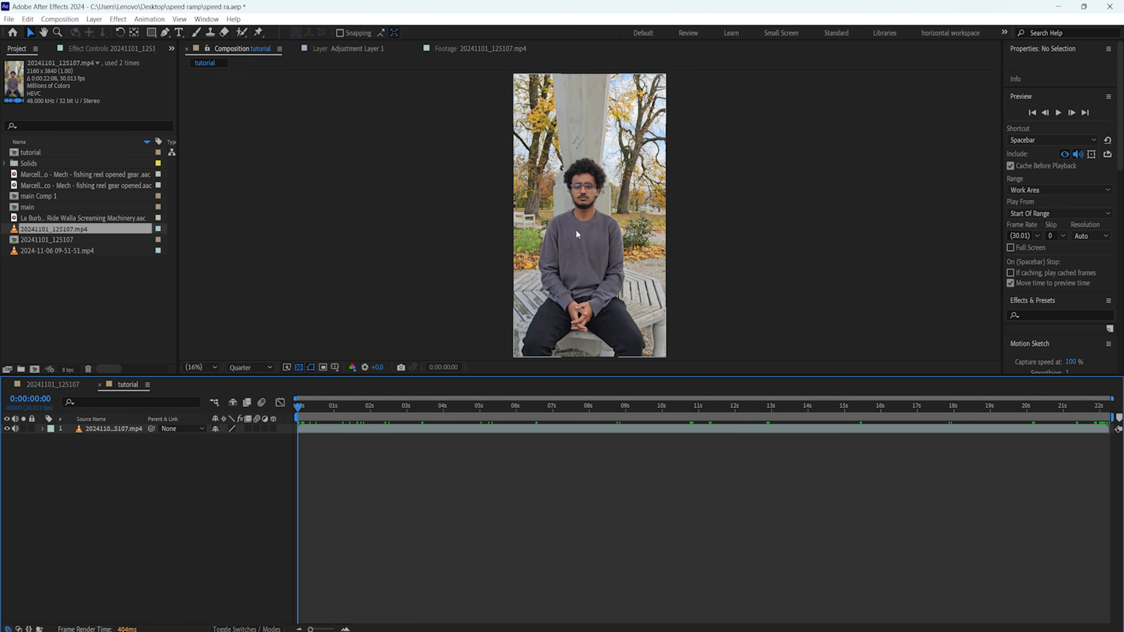
pyautogui.moveTo(296, 405)
pyautogui.mouseDown()
pyautogui.moveTo(866, 407)
pyautogui.moveTo(296, 405)
pyautogui.mouseUp()
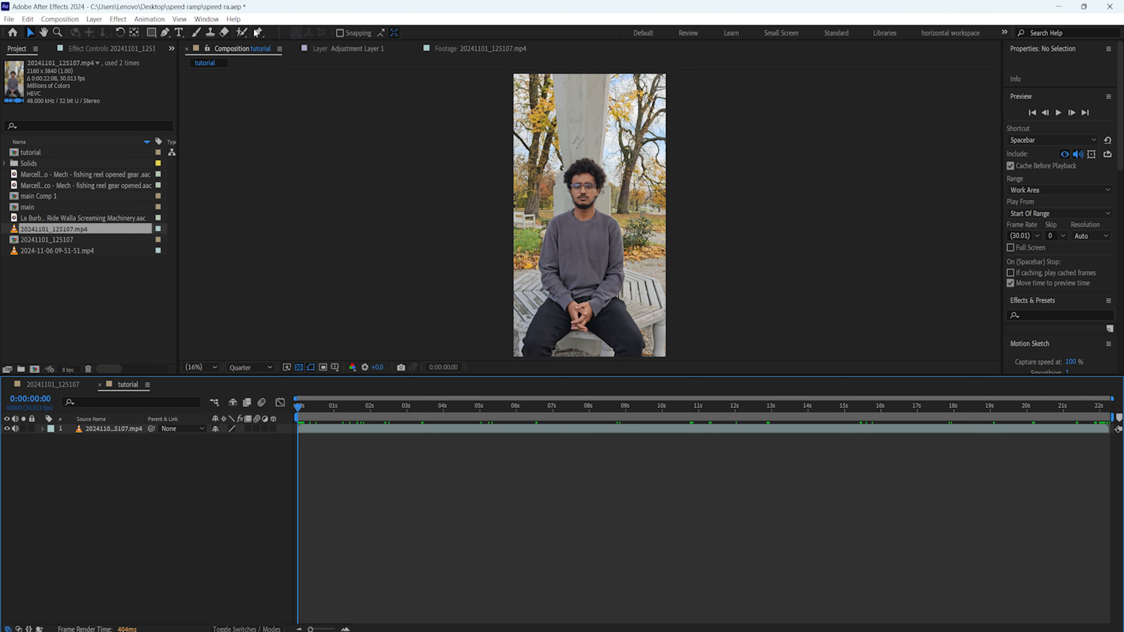
# - Show the Tracker controls and start Stabilize Motion on the video layer with Position tracking
pyautogui.click(205, 19)
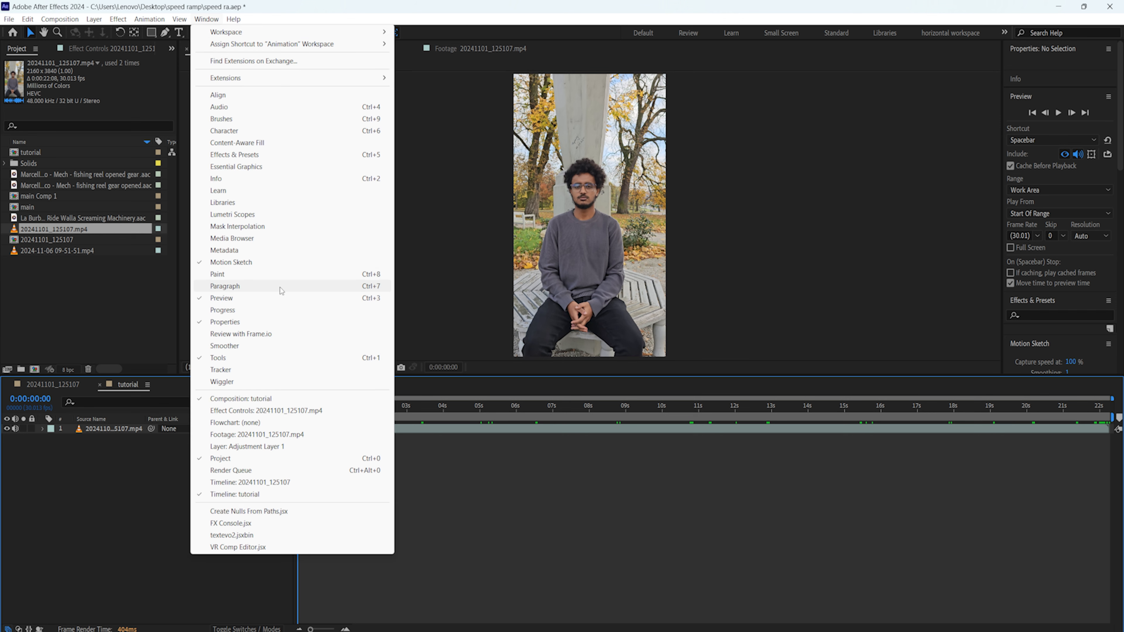
pyautogui.click(228, 371)
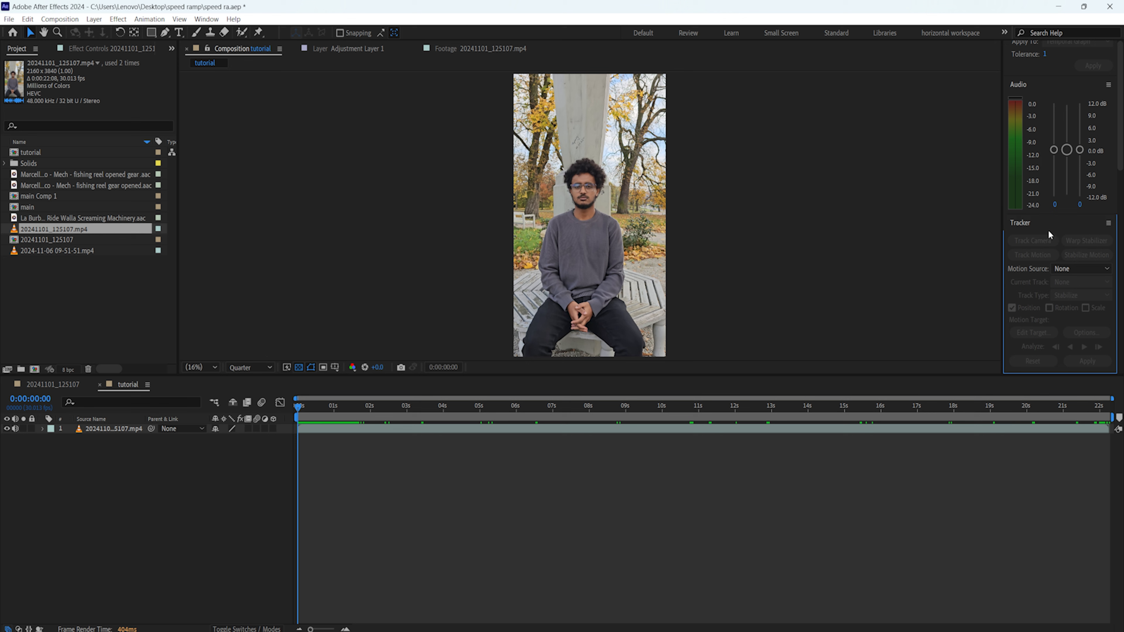
pyautogui.click(354, 430)
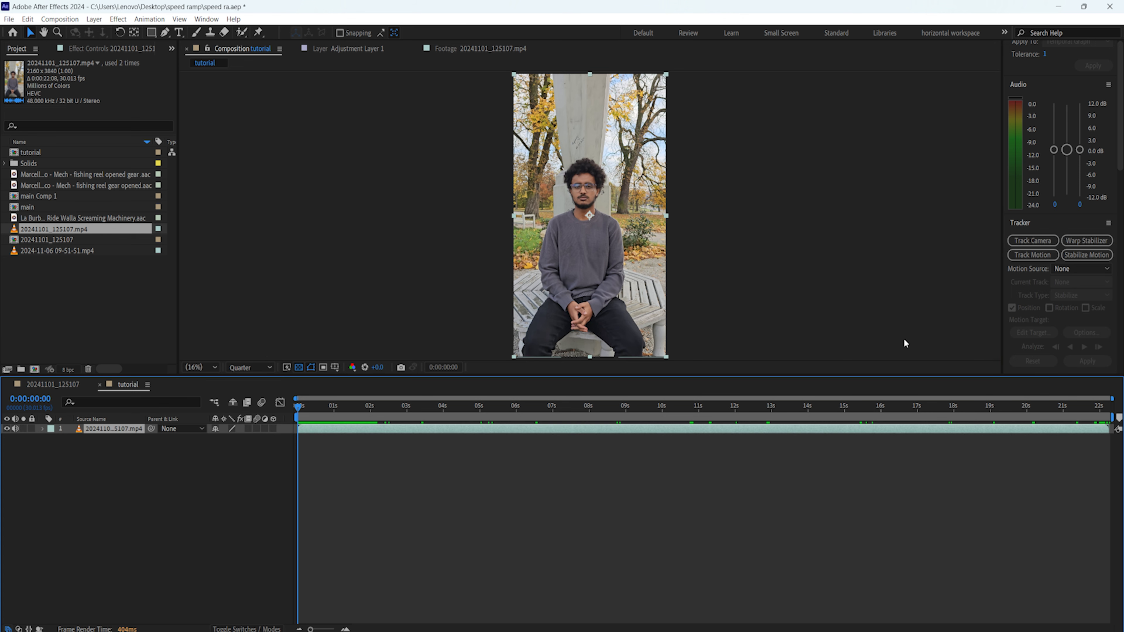
pyautogui.click(1077, 259)
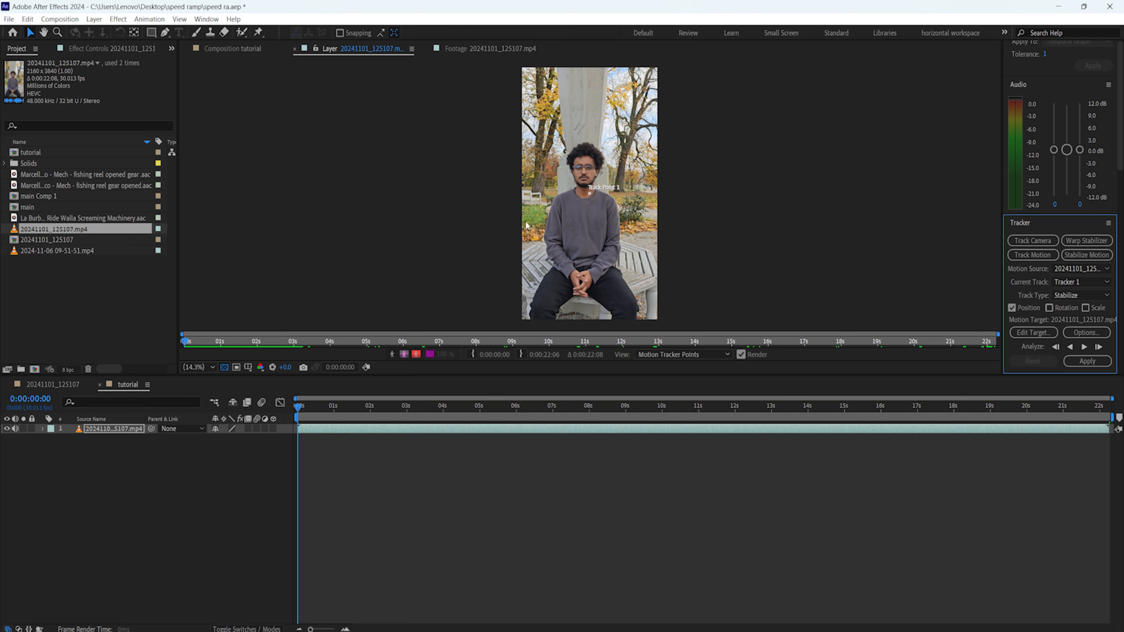
# - At 50% magnification, place Track Point 1 on the bridge of the man's glasses and adjust its feature and search regions
pyautogui.click(197, 369)
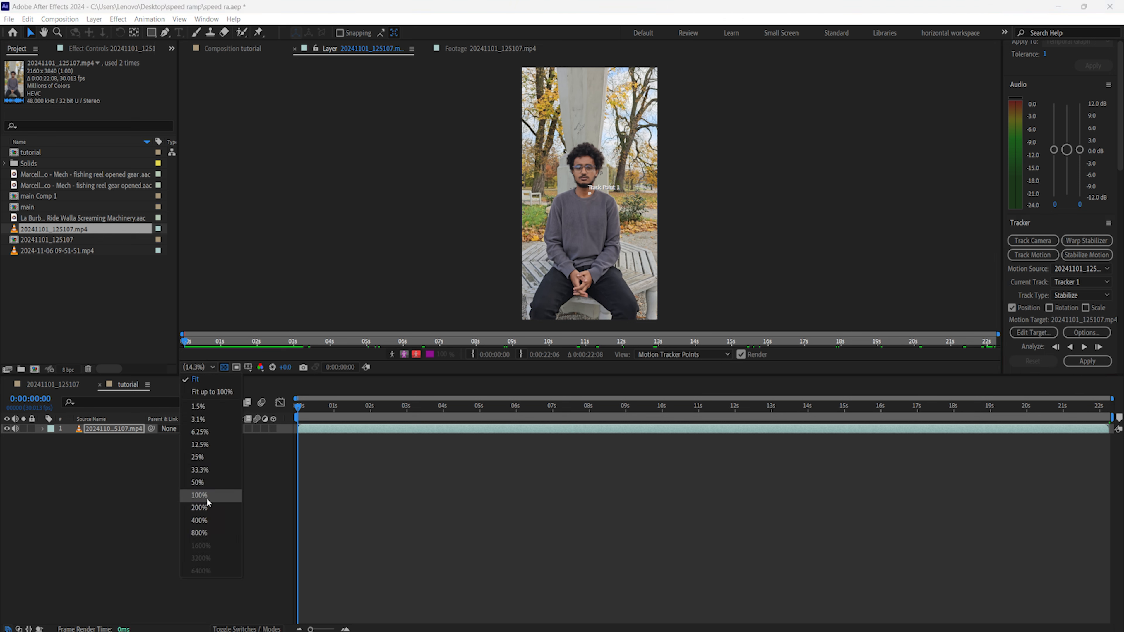
pyautogui.click(200, 485)
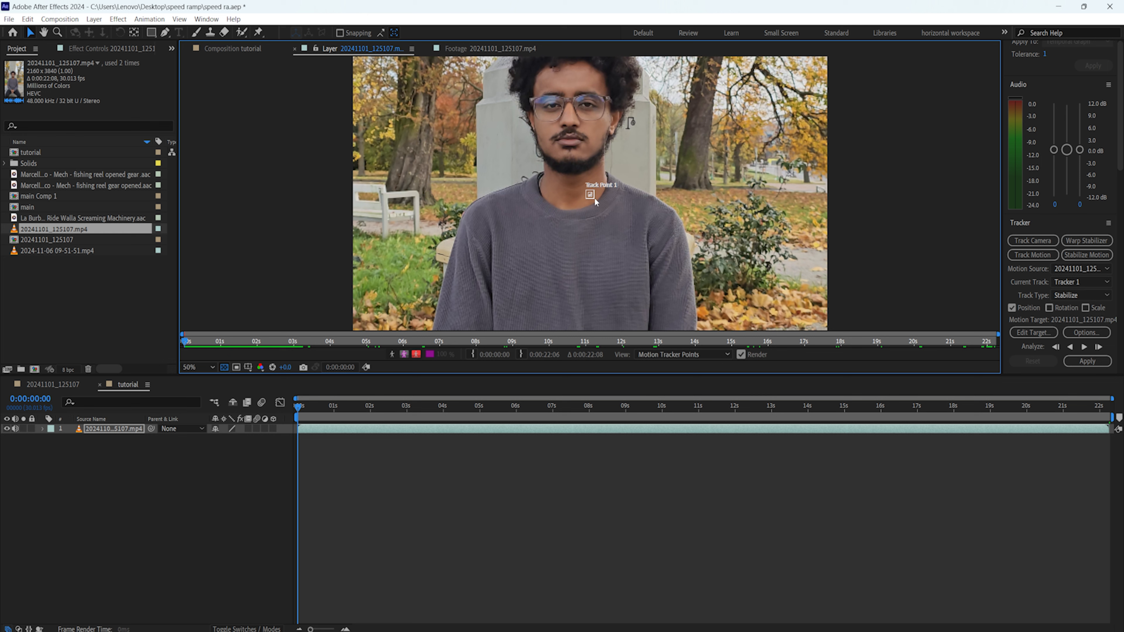
pyautogui.moveTo(598, 213)
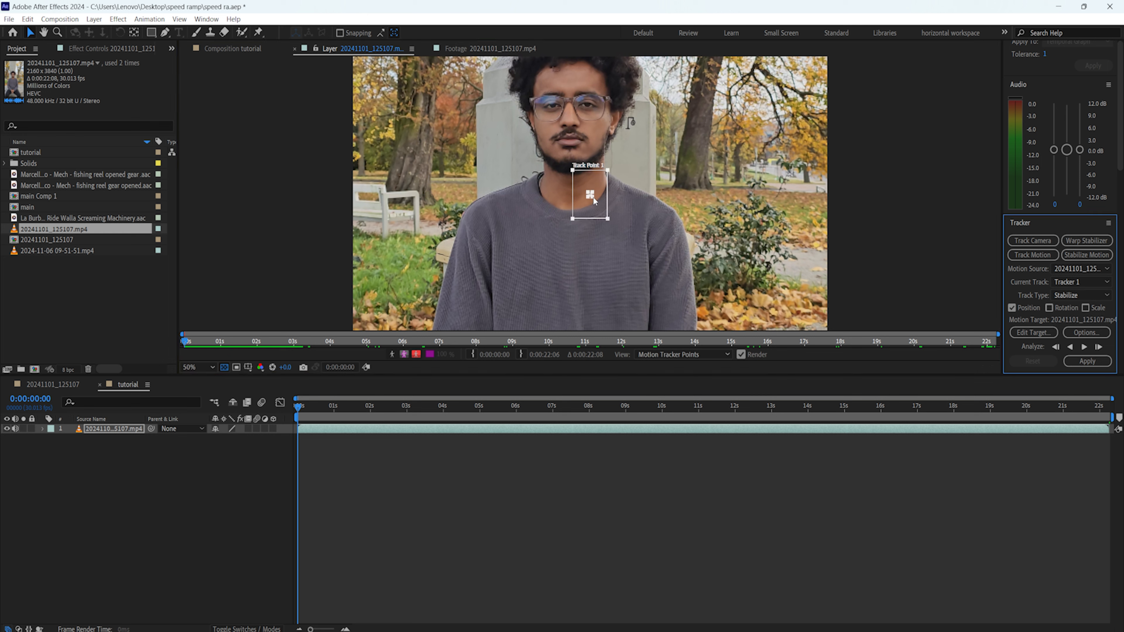
pyautogui.moveTo(593, 197); pyautogui.dragTo(575, 106)
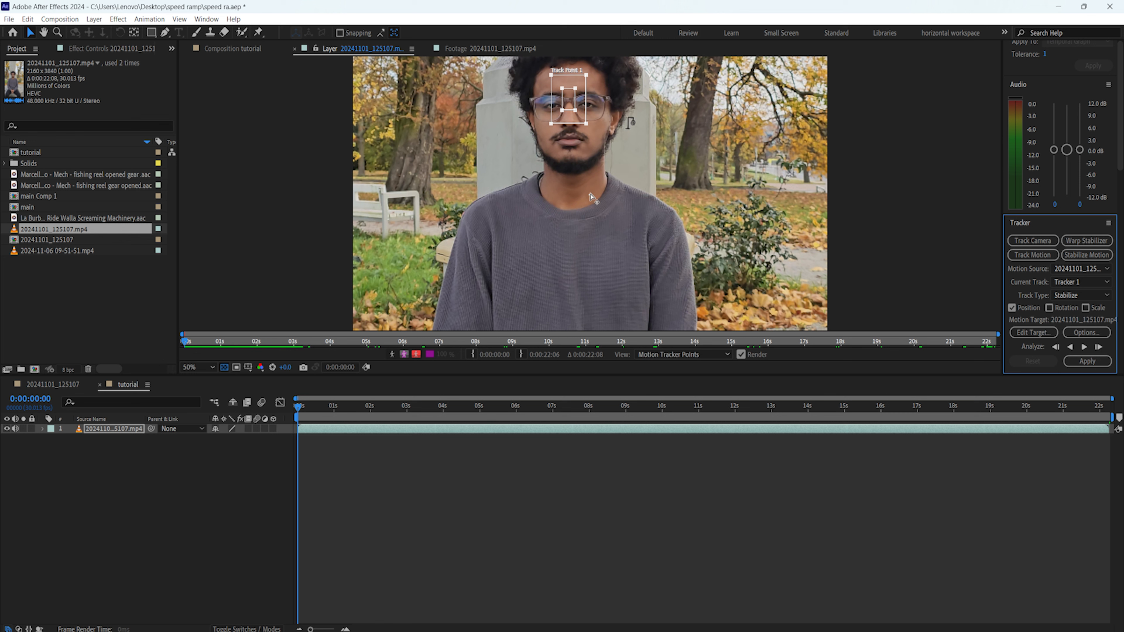
pyautogui.moveTo(591, 195); pyautogui.dragTo(569, 101)
pyautogui.moveTo(576, 110); pyautogui.dragTo(587, 123)
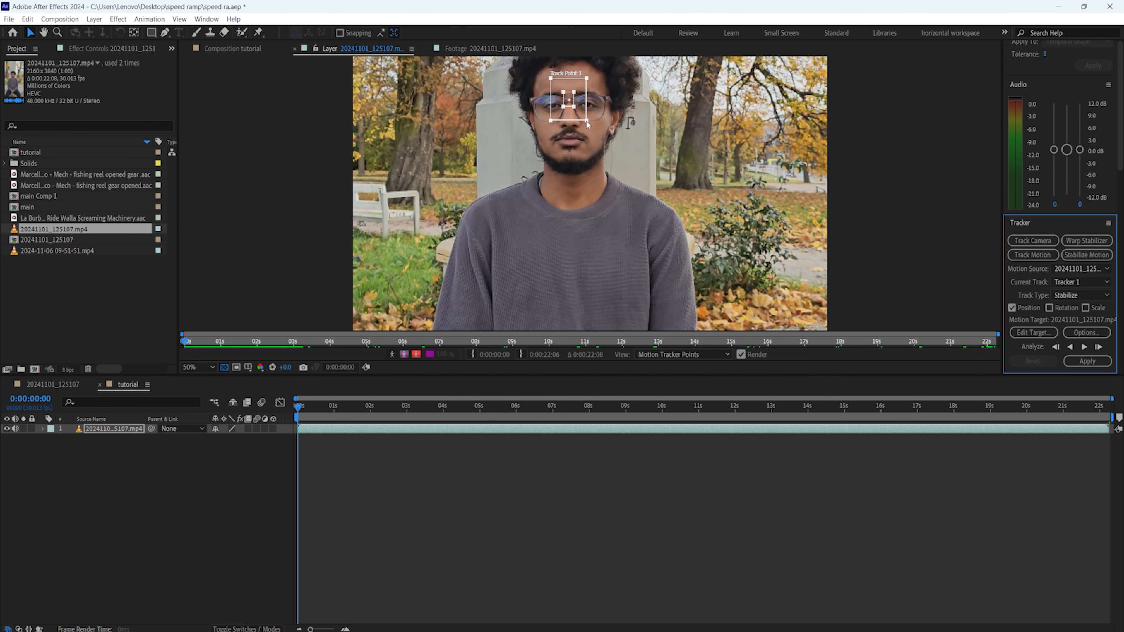
pyautogui.scroll(3, 585, 207)
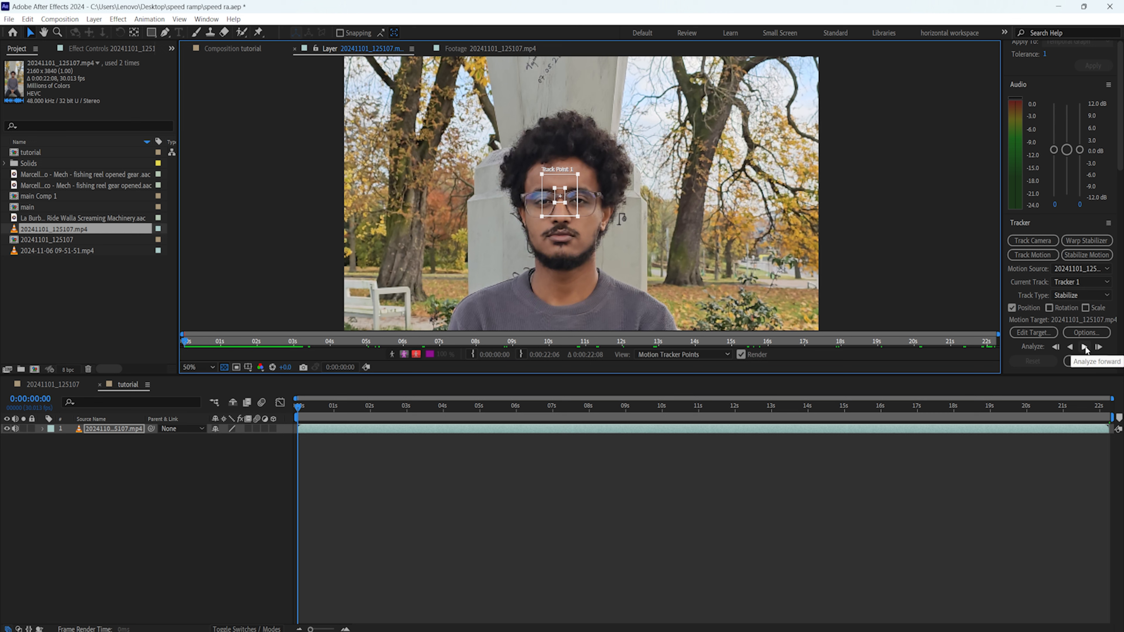
# - Analyze the track point's motion forward from the first frame to the end of the clip
pyautogui.click(205, 367)
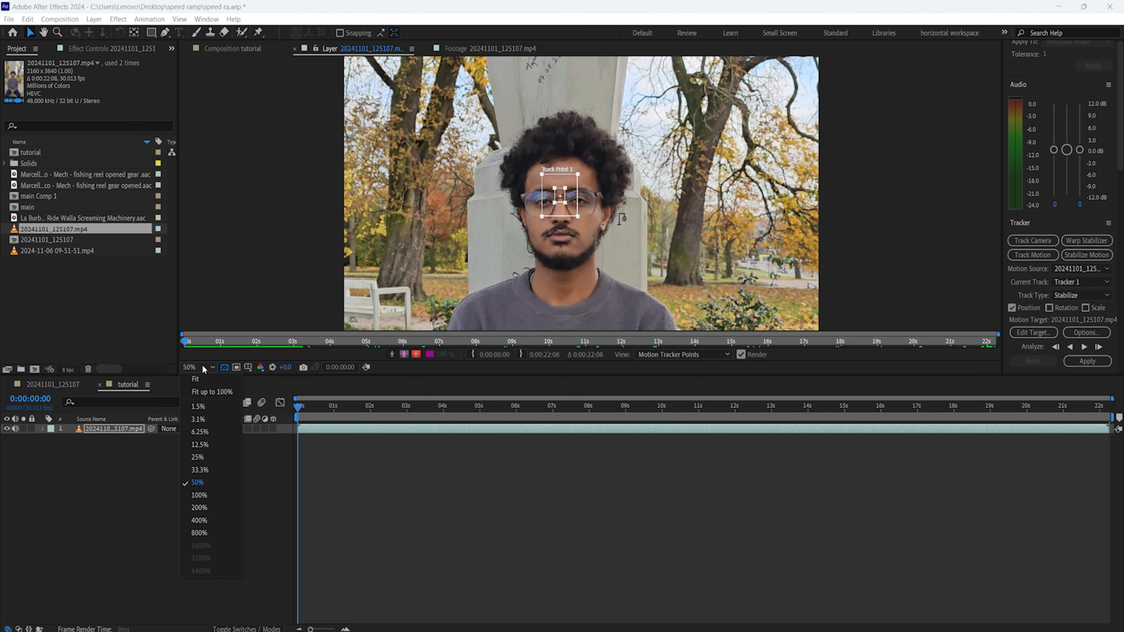
pyautogui.click(265, 463)
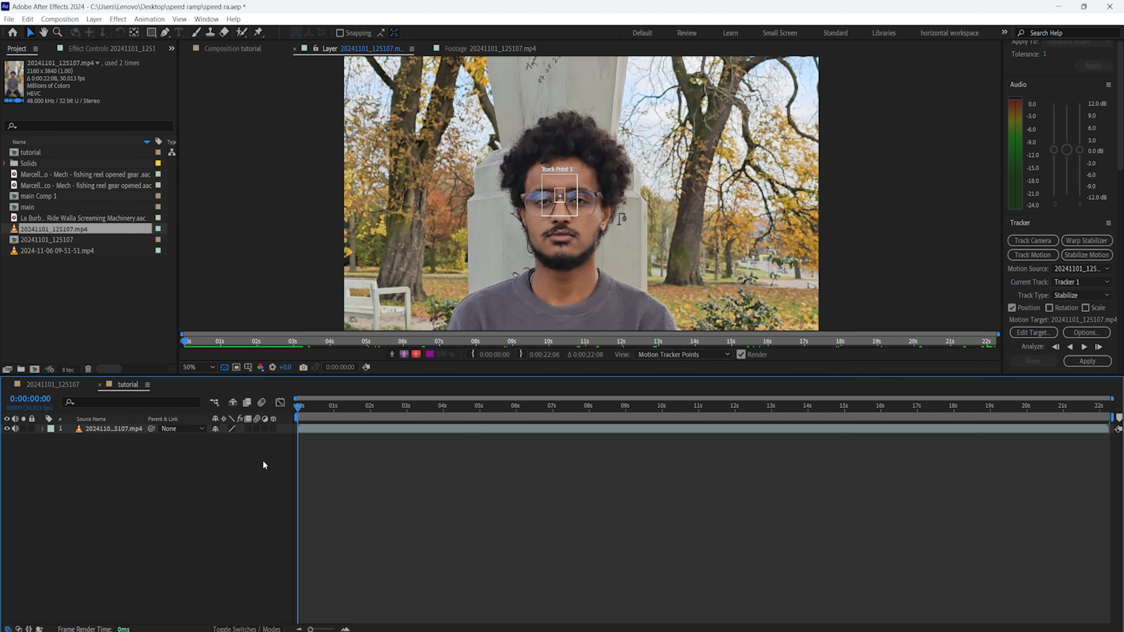
pyautogui.click(566, 214)
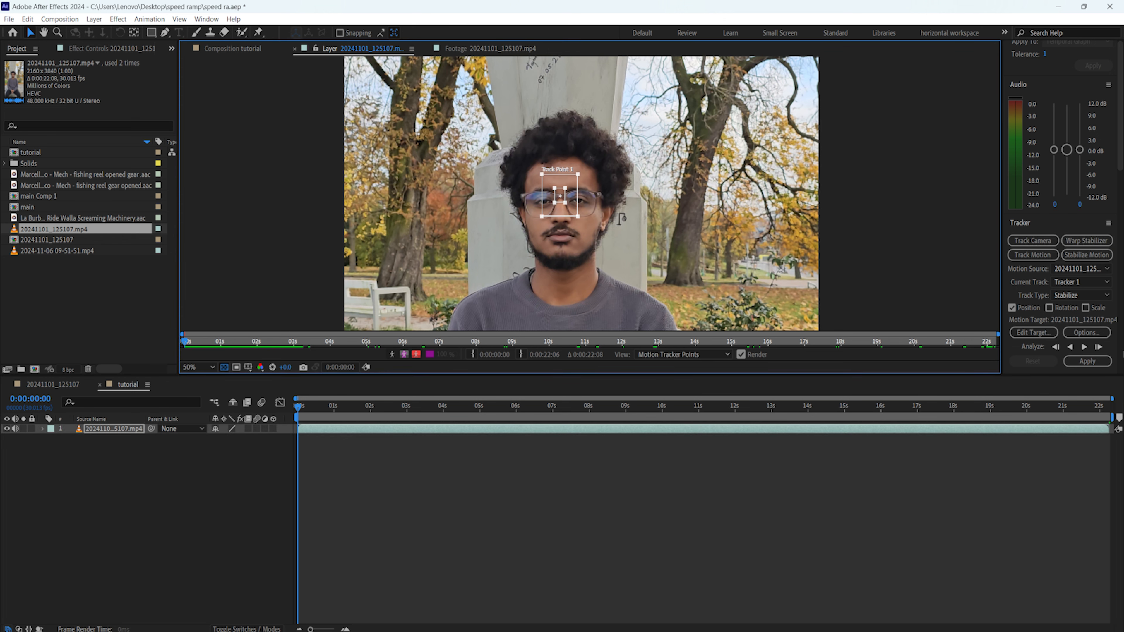
pyautogui.click(1084, 347)
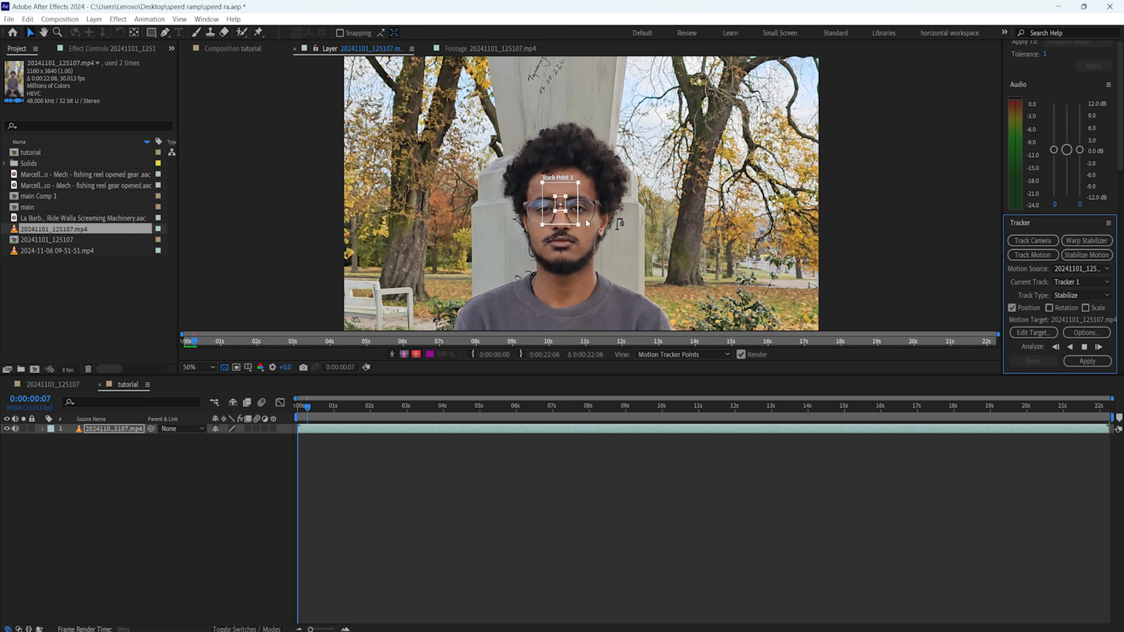
pyautogui.press('Escape')
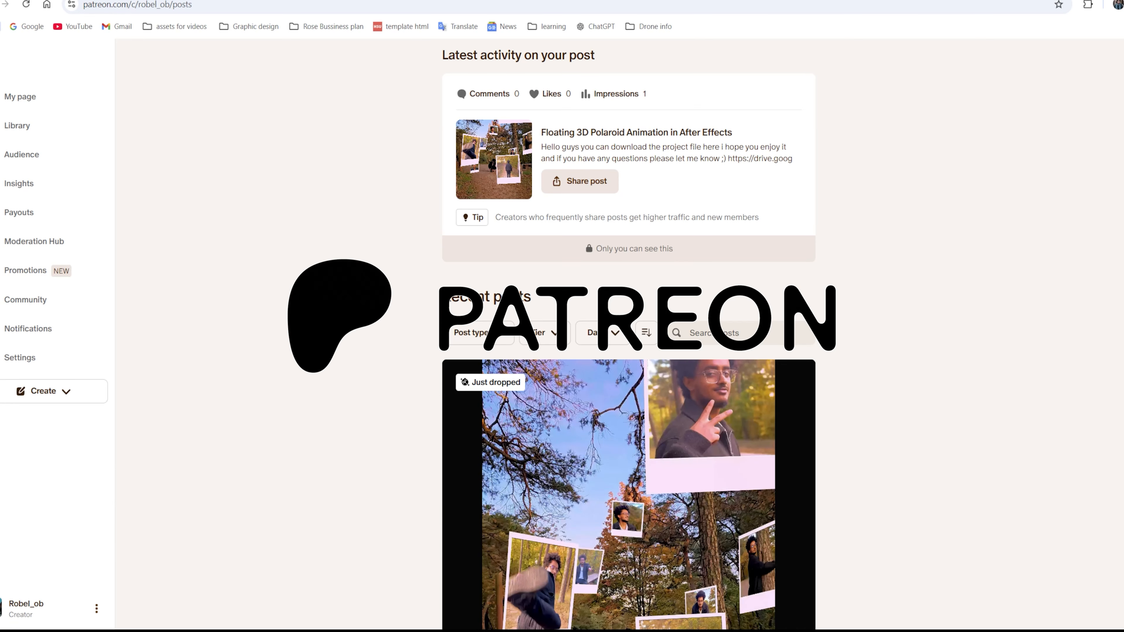
# - Switch to the browser and look through the After Effects project file posts on the Patreon page
pyautogui.scroll(-10, 352, 233)
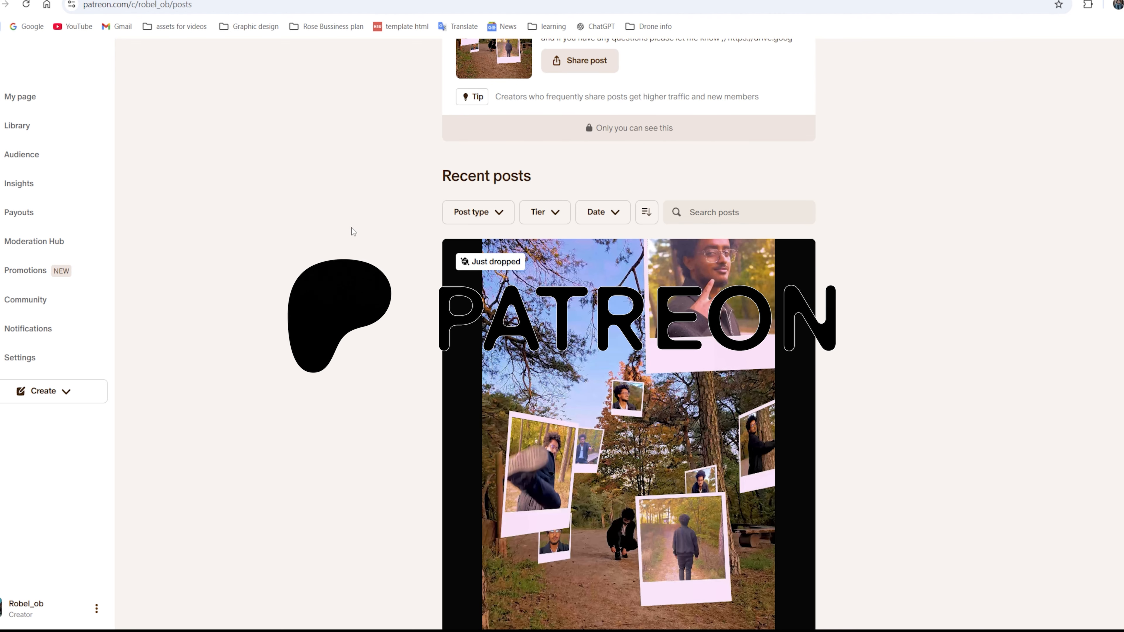
pyautogui.scroll(-20, 303, 235)
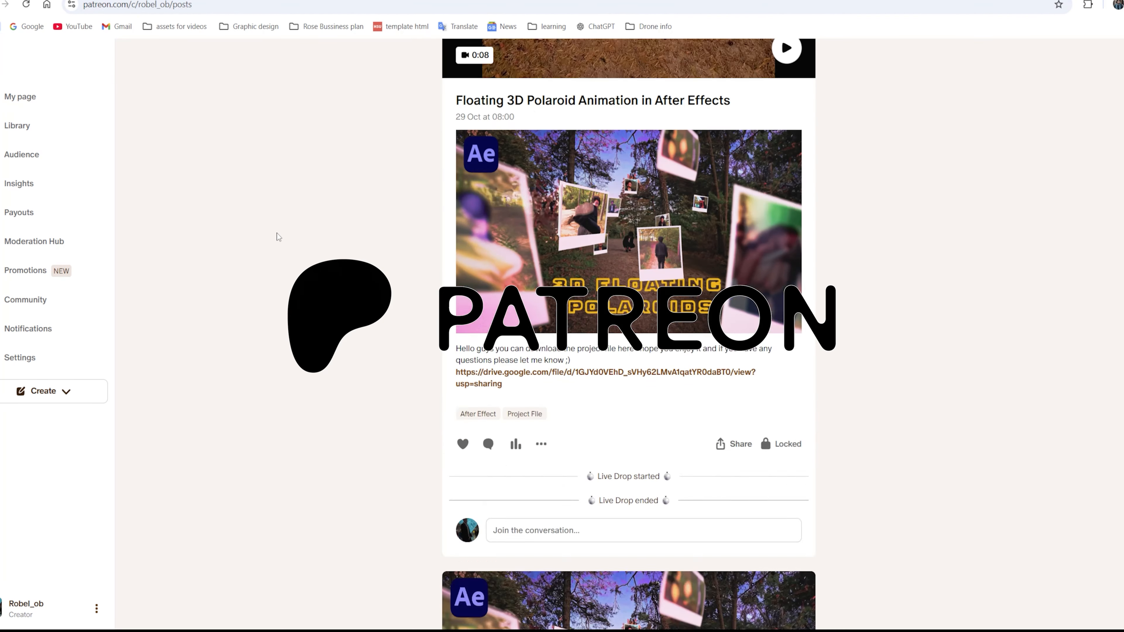
pyautogui.scroll(-20, 279, 233)
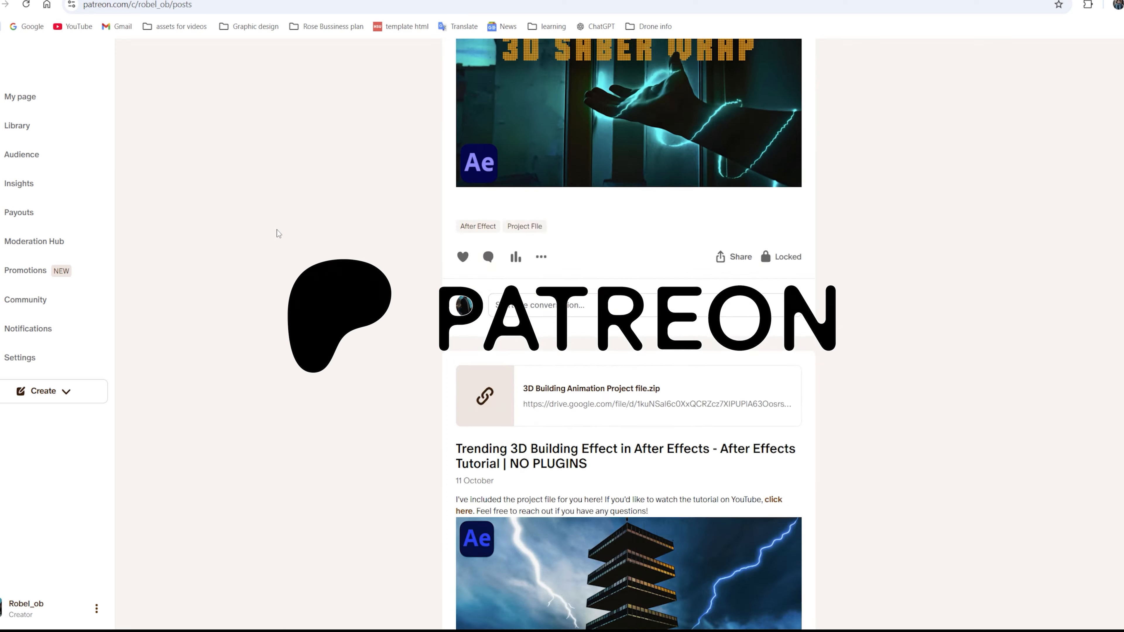
pyautogui.scroll(-20, 279, 233)
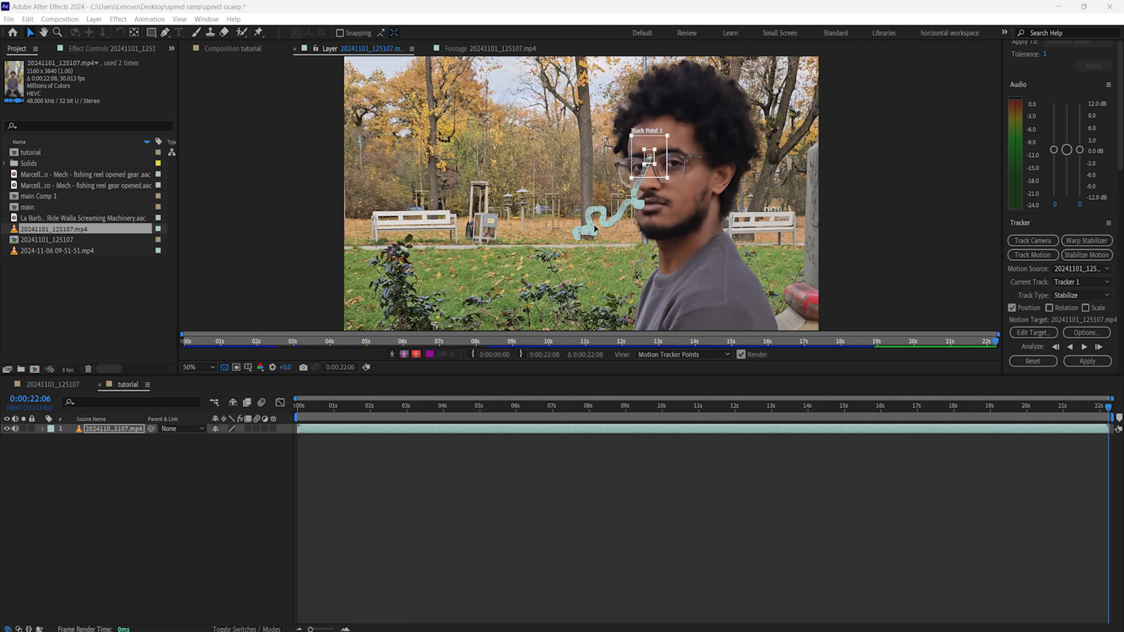
# - Fit the footage in the viewer and apply the stabilization track to the layer in X and Y
pyautogui.click(195, 367)
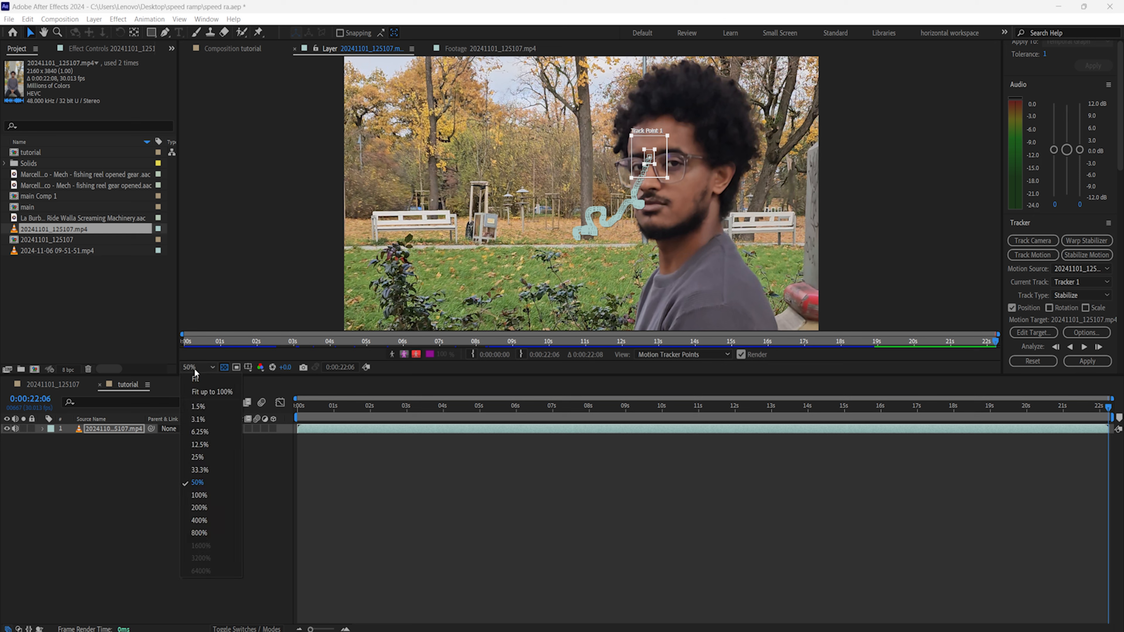
pyautogui.click(196, 379)
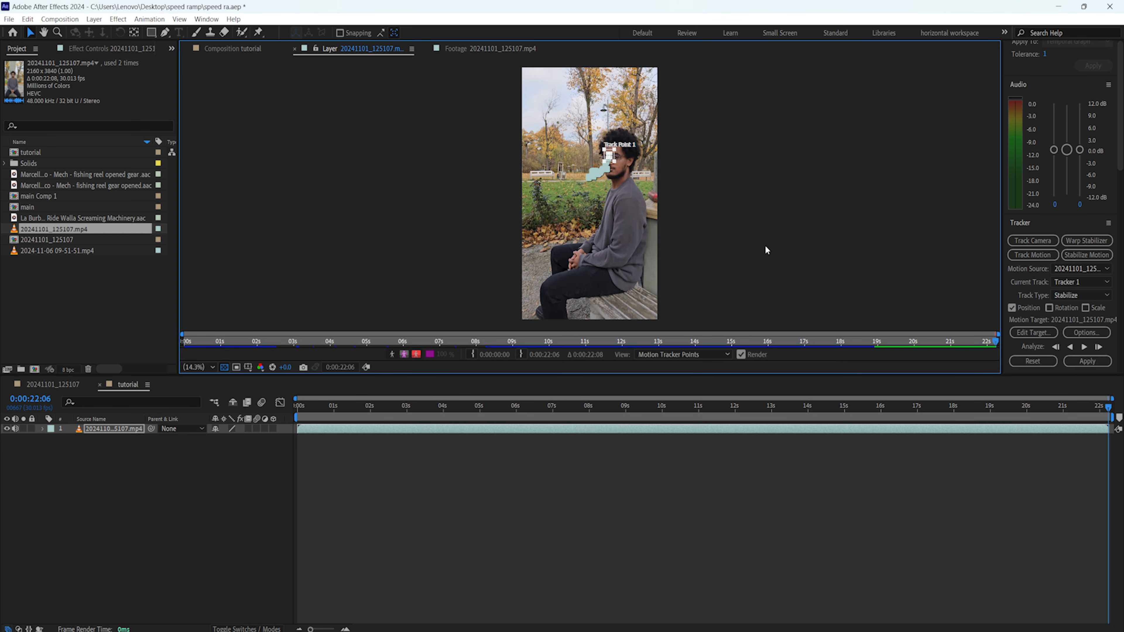
pyautogui.click(1084, 365)
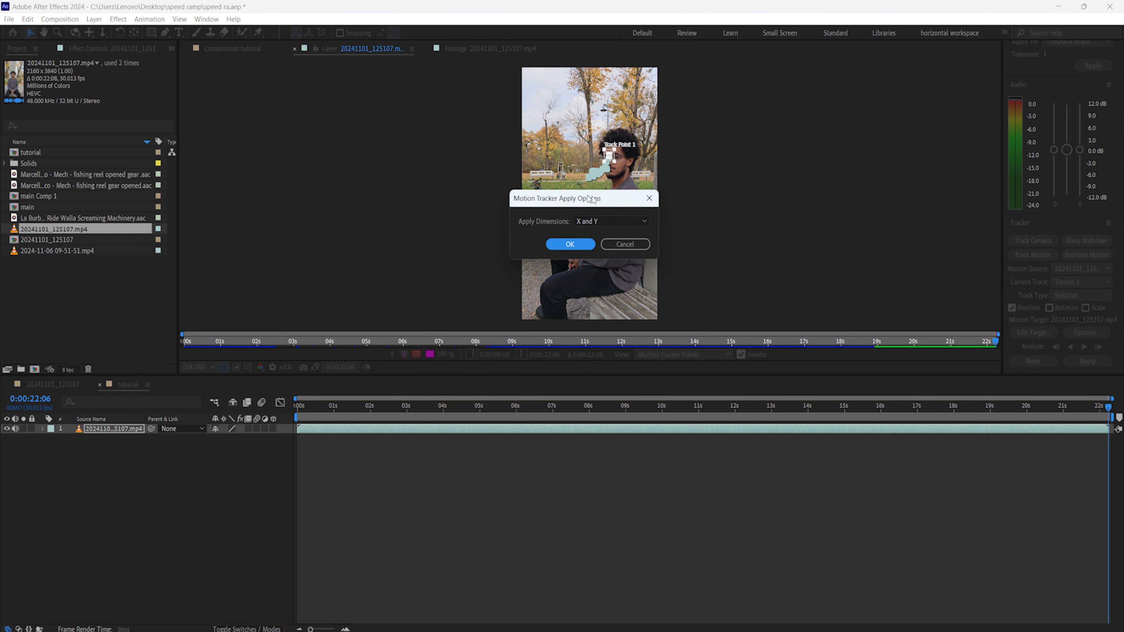
pyautogui.click(585, 246)
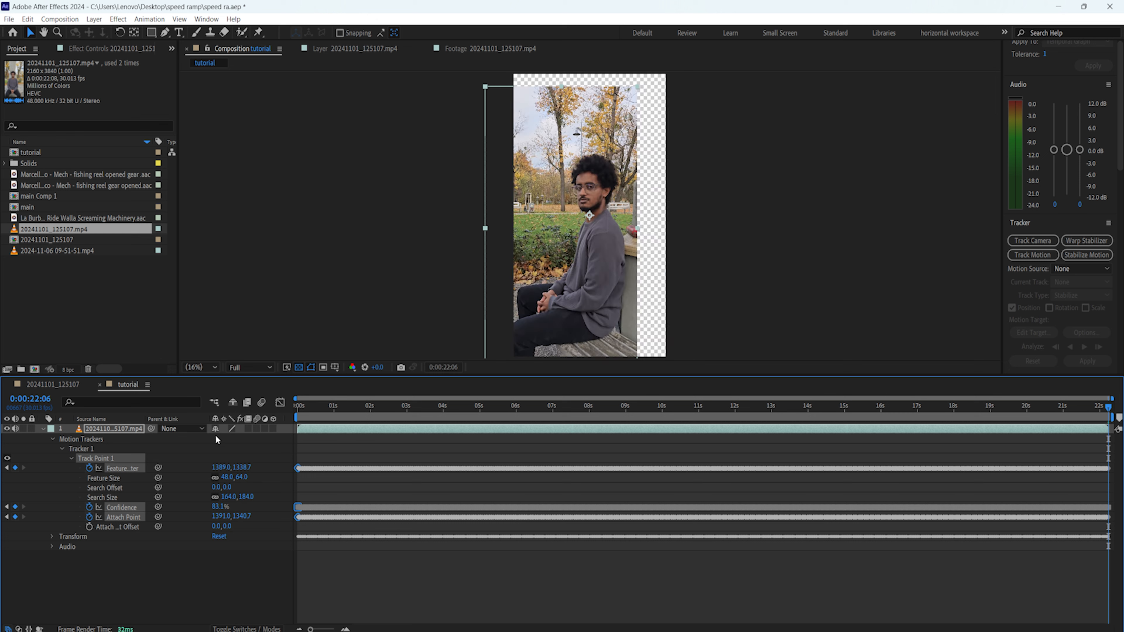
# - Collapse the video layer's tracker properties and mute its audio
pyautogui.click(42, 429)
pyautogui.click(14, 429)
# - Scrub through the stabilized clip to check how the man stays in position and where the frame edges show
pyautogui.moveTo(1109, 407); pyautogui.dragTo(688, 390)
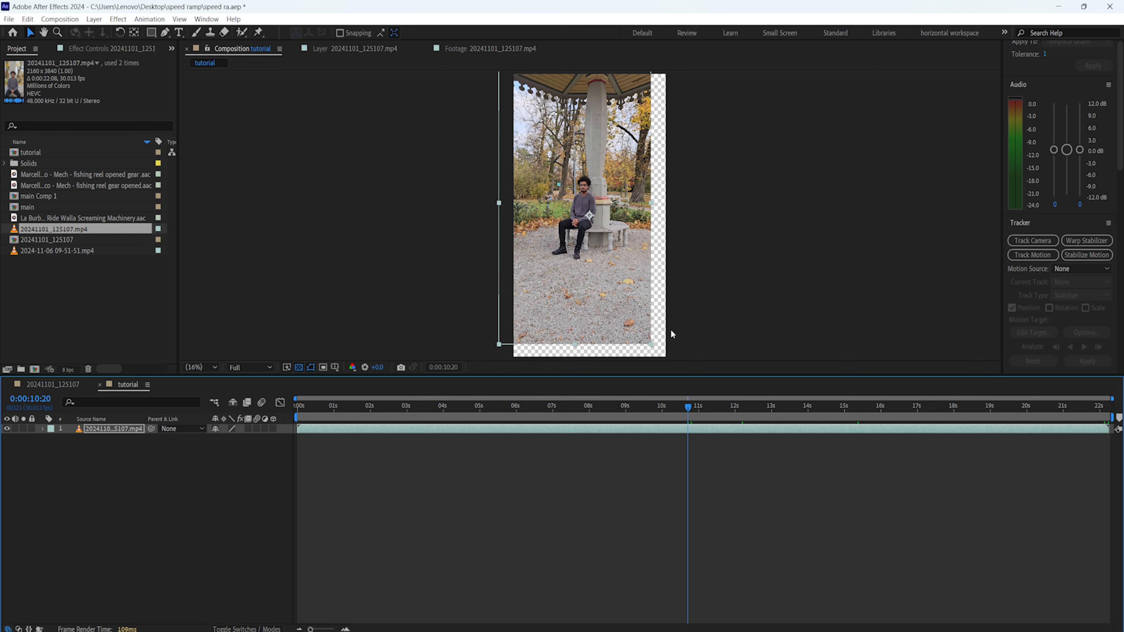
pyautogui.moveTo(529, 401); pyautogui.dragTo(280, 408)
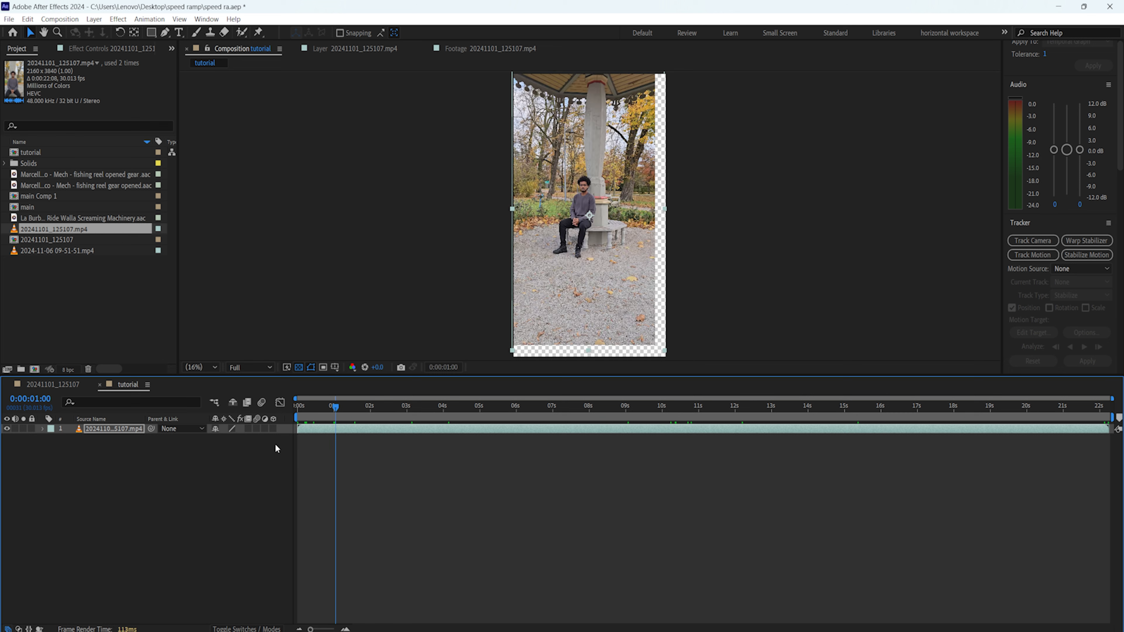
pyautogui.click(270, 449)
pyautogui.moveTo(303, 405); pyautogui.dragTo(194, 426)
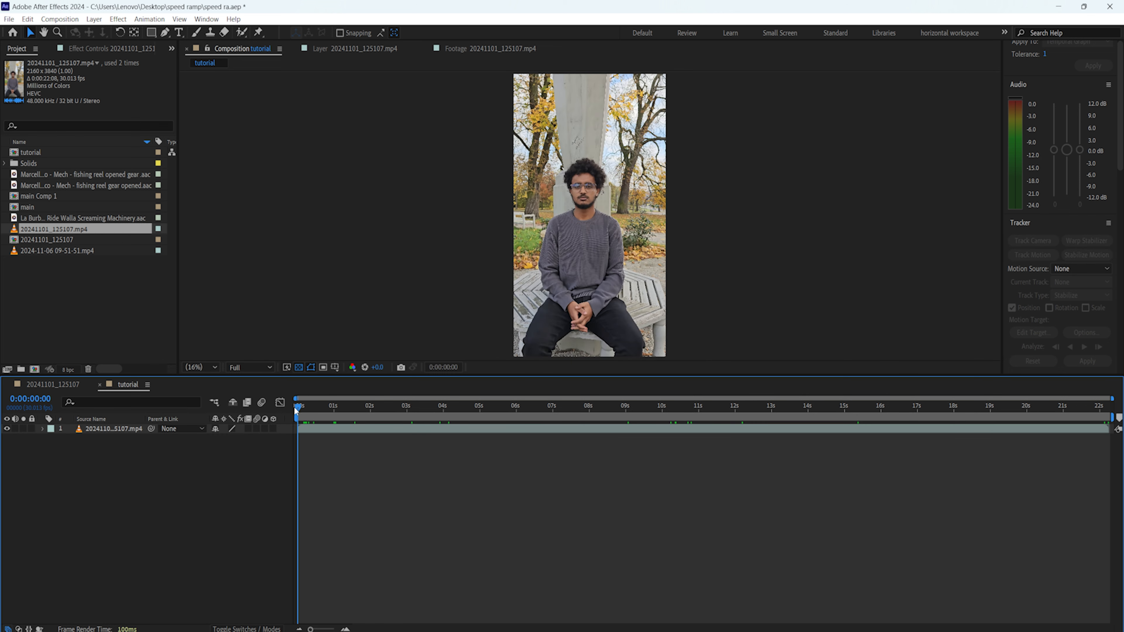
pyautogui.moveTo(300, 408); pyautogui.dragTo(277, 495)
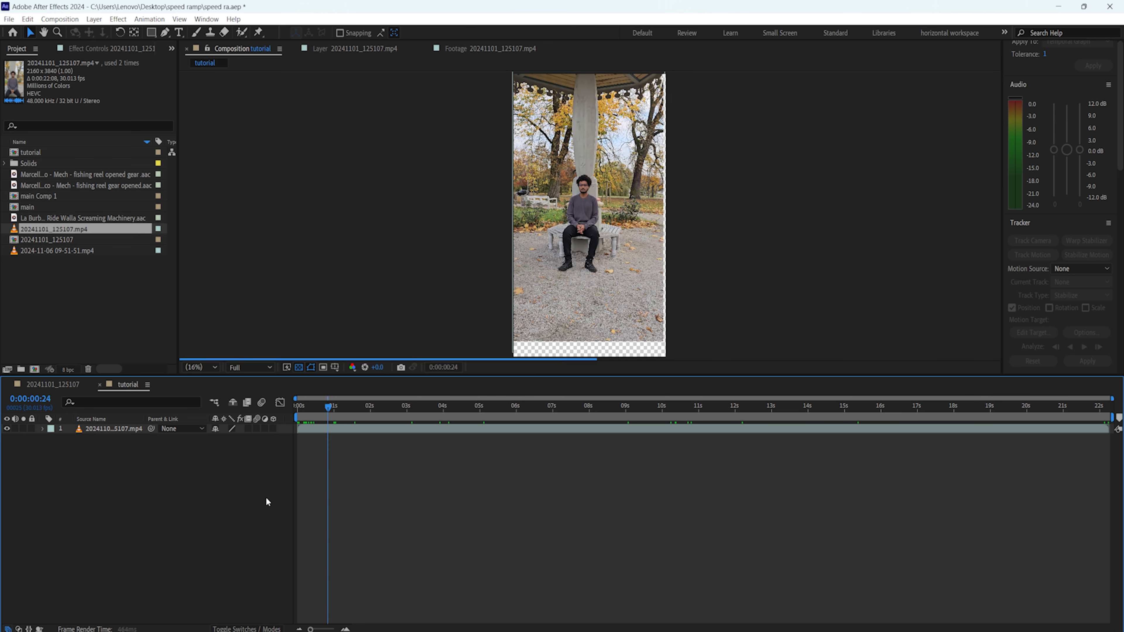
# - Reveal the video layer's Position and Scale properties and check how the frame edges show over the first six seconds
pyautogui.click(123, 431)
pyautogui.press('p')
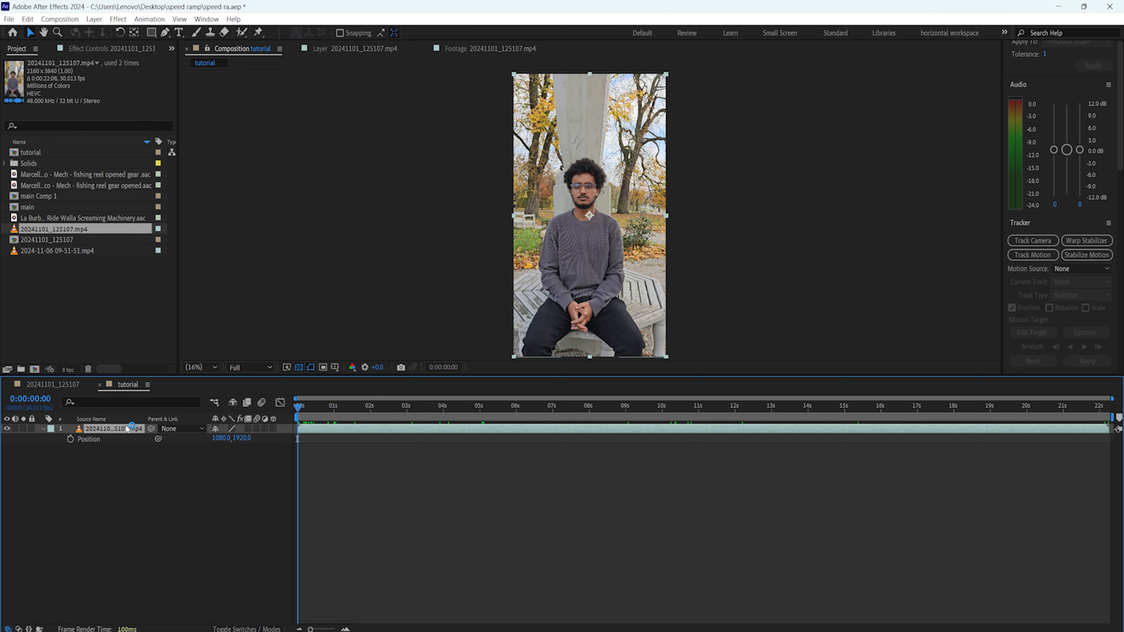
pyautogui.hotkey('shift', 's')
pyautogui.moveTo(298, 408); pyautogui.dragTo(526, 428)
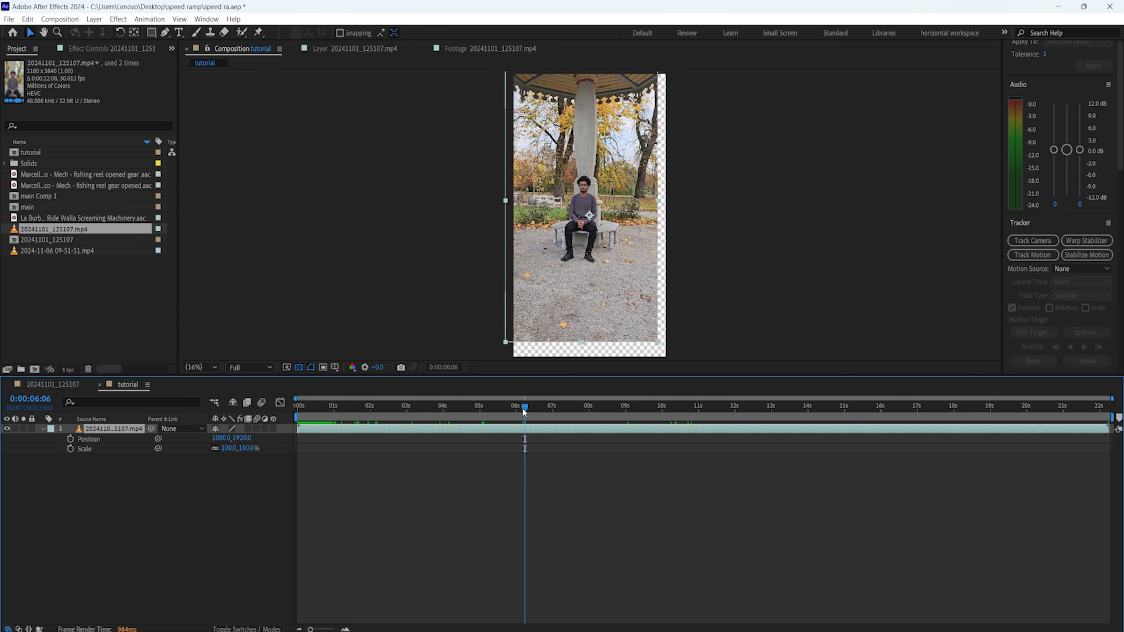
pyautogui.press('Home')
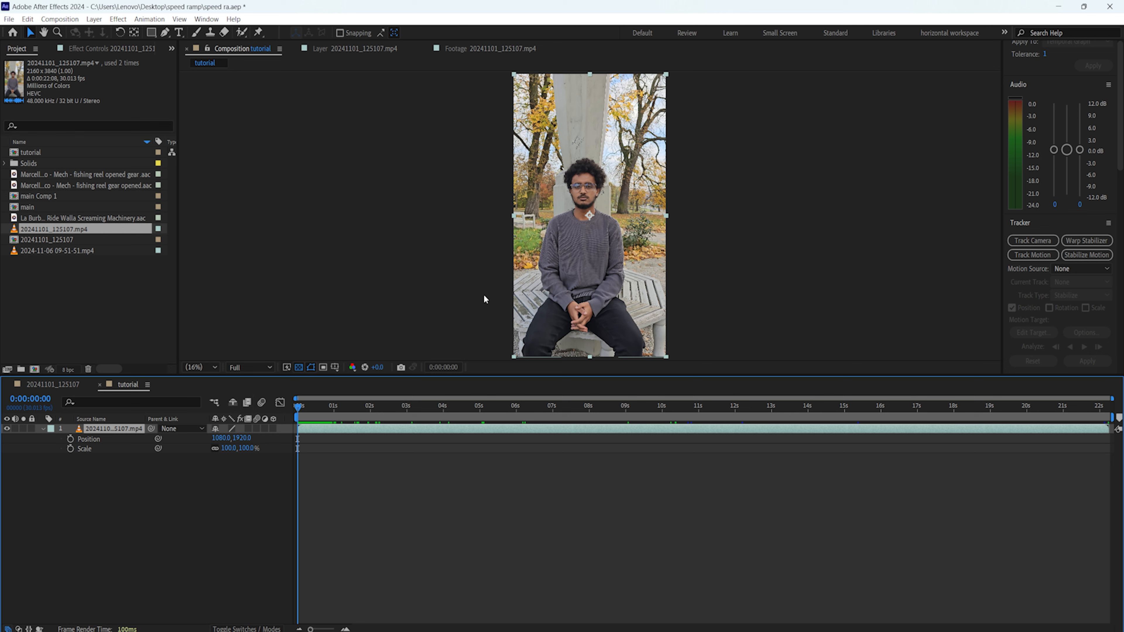
# - Show the title/action safe margins and the rulers in the composition viewer
pyautogui.click(335, 367)
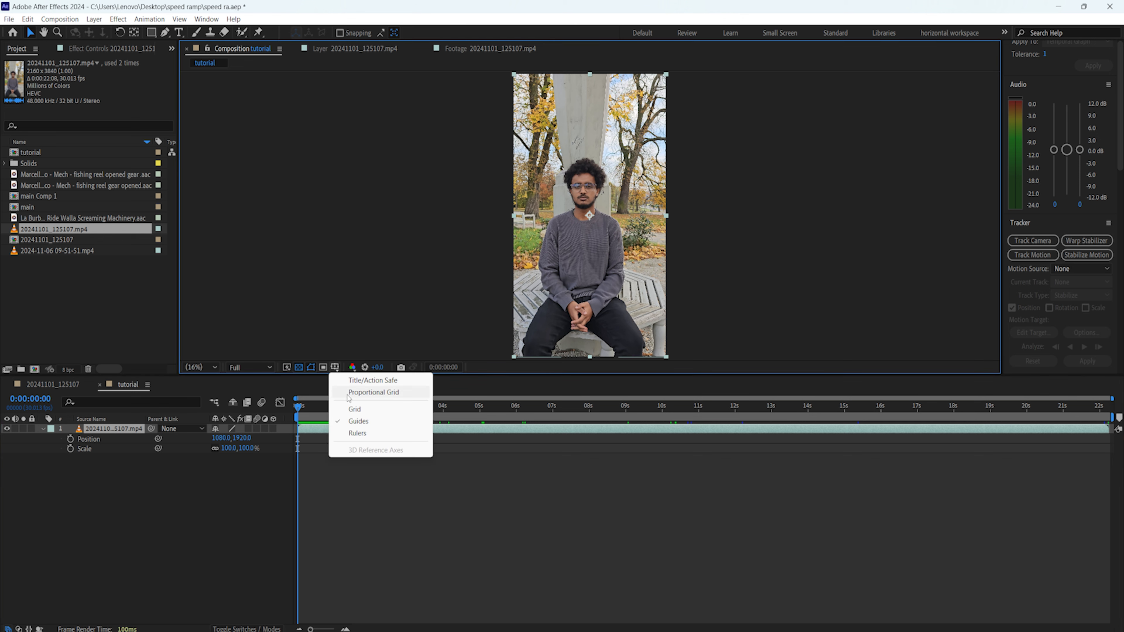
pyautogui.click(348, 394)
pyautogui.click(335, 367)
pyautogui.click(353, 392)
pyautogui.click(335, 367)
pyautogui.click(357, 433)
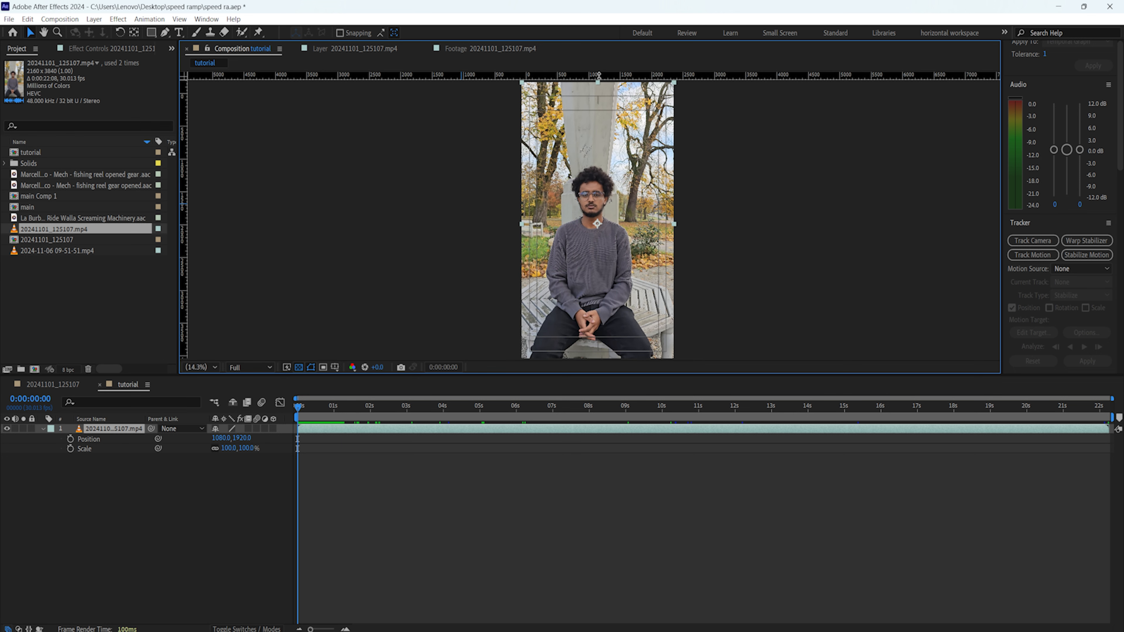
# - Place a horizontal guide across the man's eyes and a vertical guide through the middle of his face
pyautogui.moveTo(599, 127); pyautogui.dragTo(599, 139)
pyautogui.moveTo(587, 76); pyautogui.dragTo(593, 192)
pyautogui.moveTo(588, 130); pyautogui.dragTo(592, 48)
pyautogui.moveTo(186, 183); pyautogui.dragTo(589, 218)
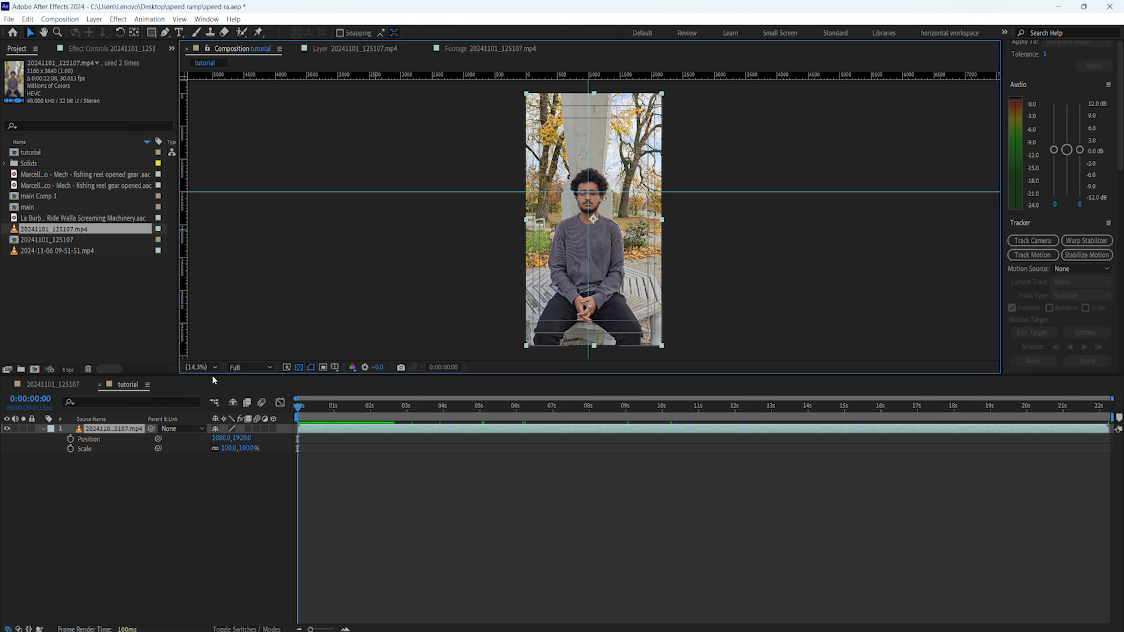
pyautogui.click(128, 552)
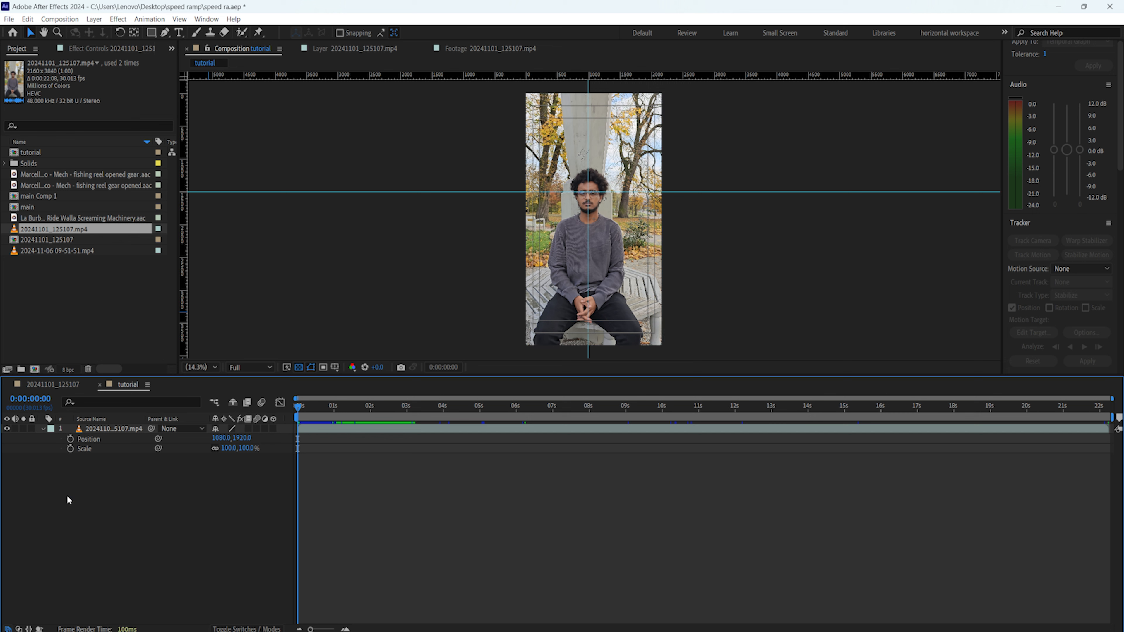
# - Keyframe Position and Scale at the start, and at 0:00:02:26 set Scale to 121% and Position to about 1103, 1993.5, aligning the face with the guides
pyautogui.click(70, 439)
pyautogui.click(70, 448)
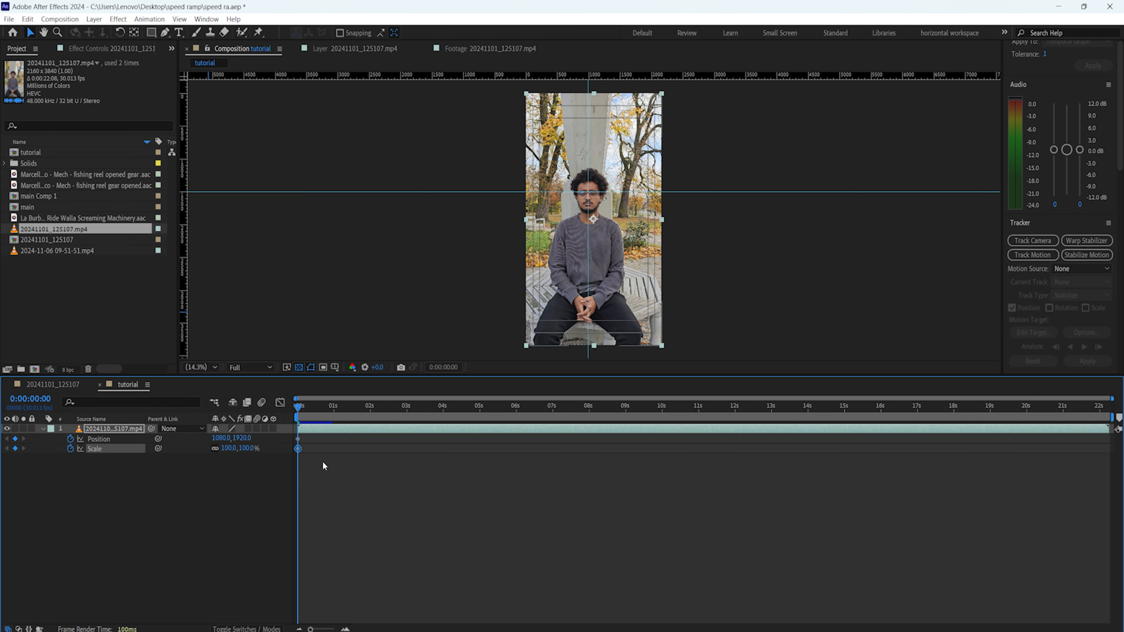
pyautogui.moveTo(307, 407); pyautogui.dragTo(405, 415)
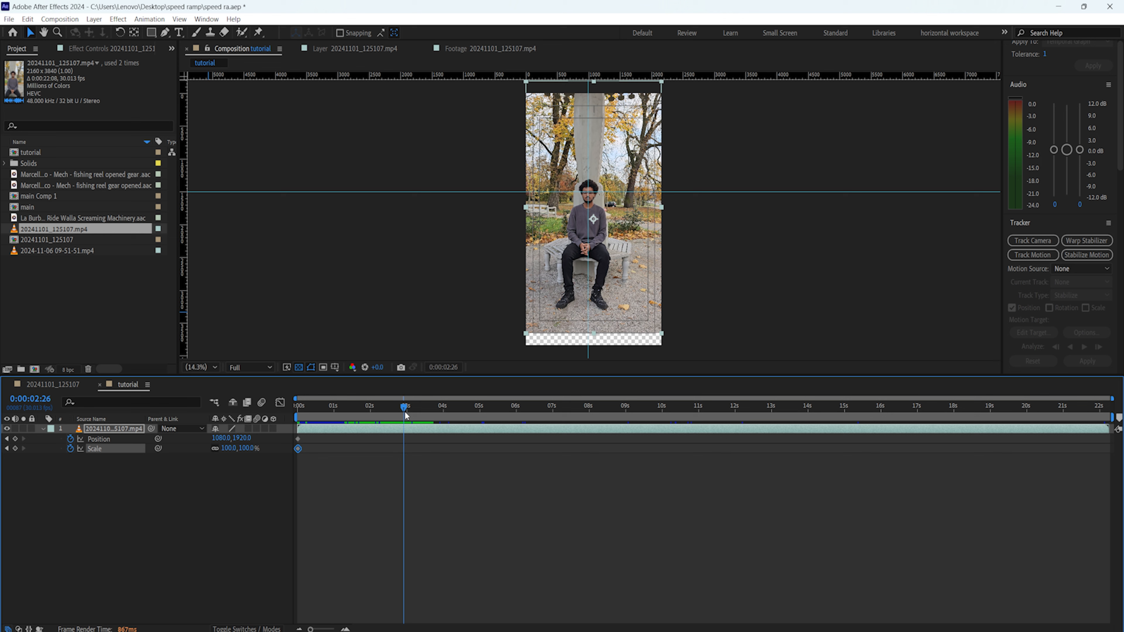
pyautogui.click(250, 368)
pyautogui.click(647, 375)
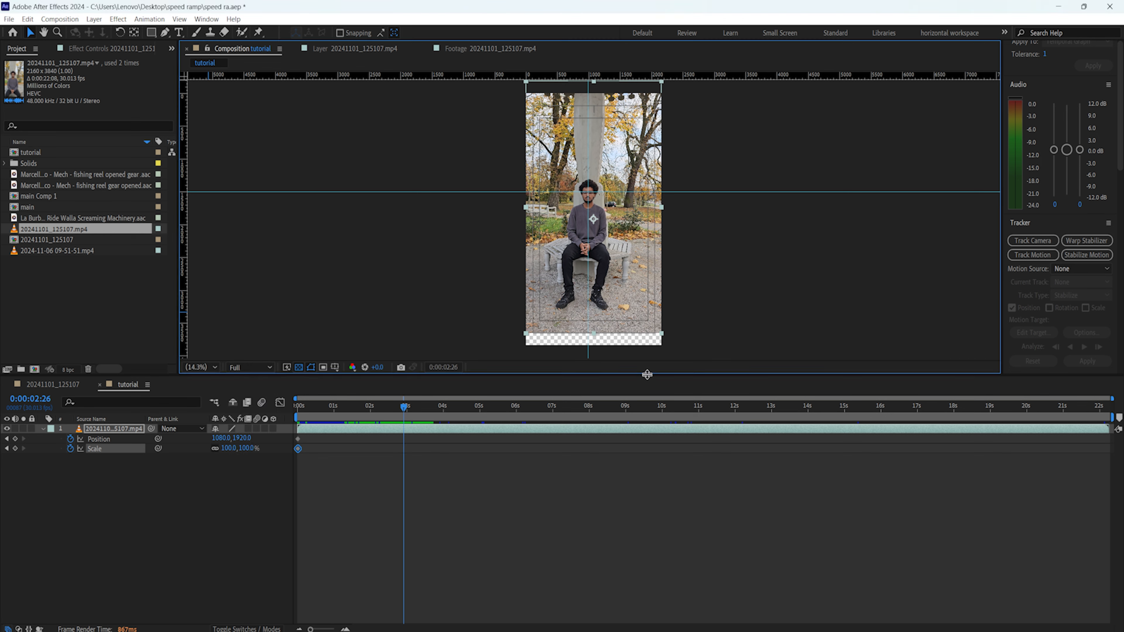
pyautogui.moveTo(657, 429); pyautogui.dragTo(662, 488)
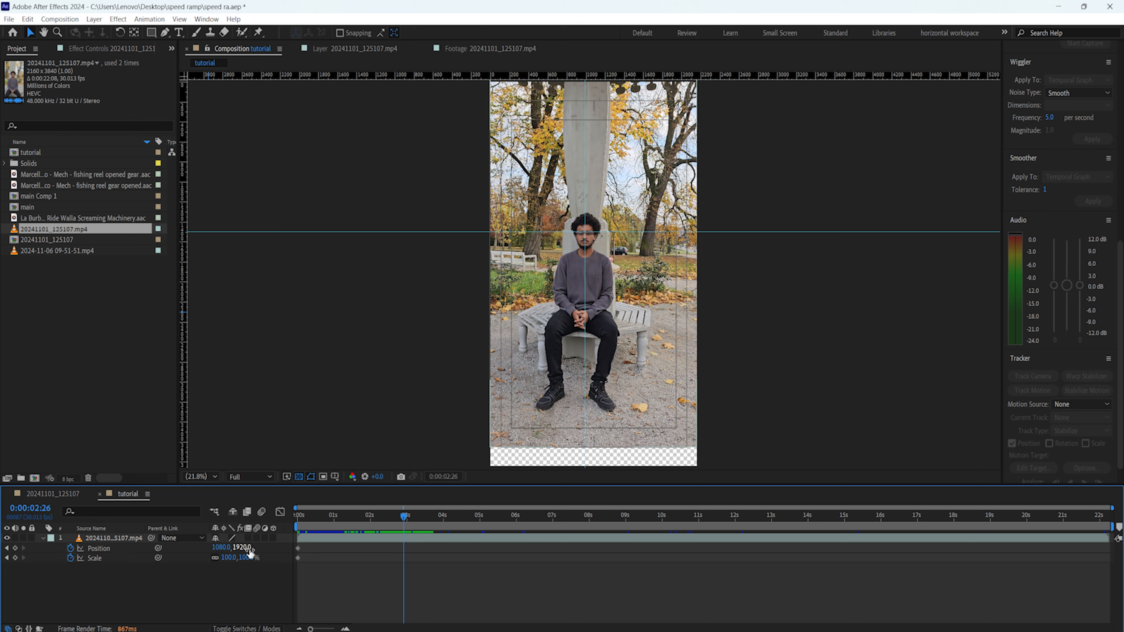
pyautogui.moveTo(228, 558); pyautogui.dragTo(243, 558)
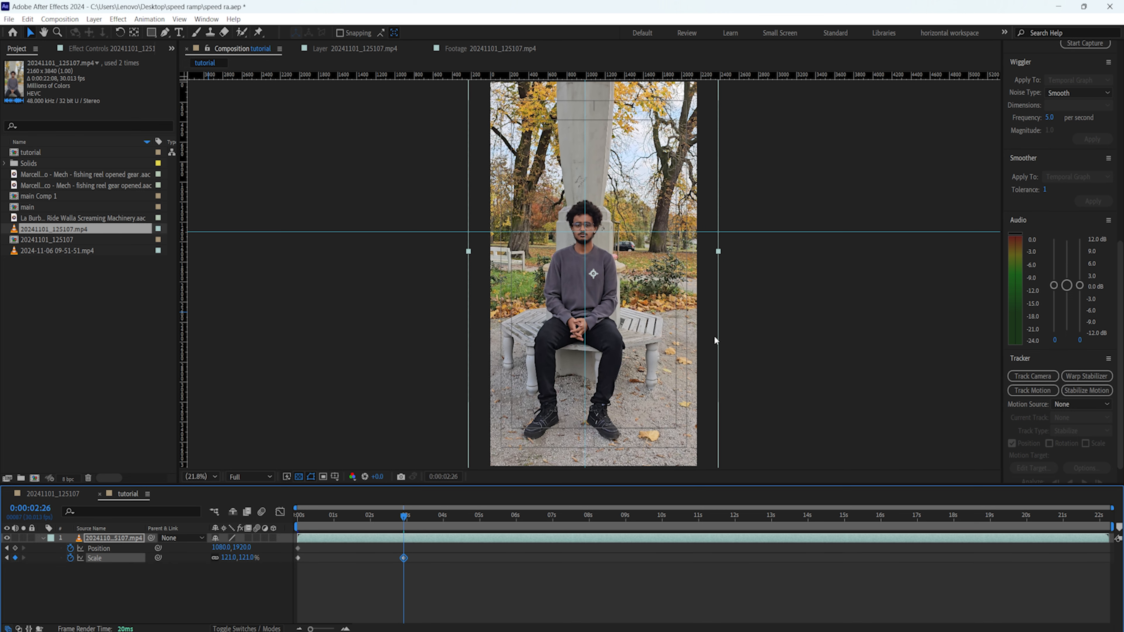
pyautogui.moveTo(636, 291); pyautogui.dragTo(637, 297)
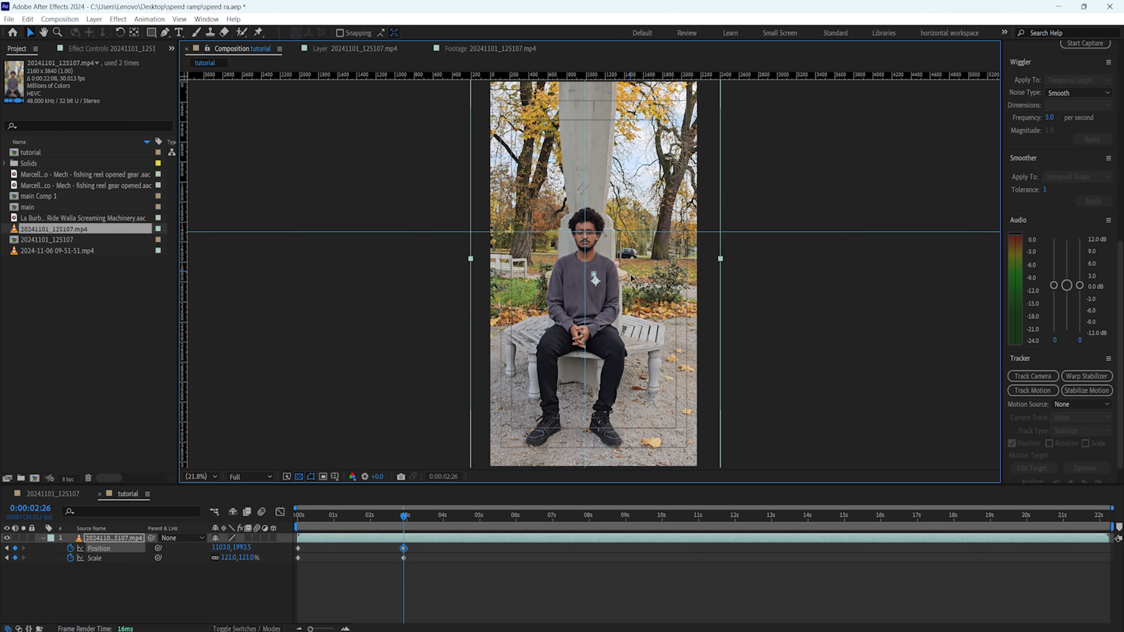
# - At 0:00:19:07, set the layer's Scale to 130% and move it to about 1107.6, 2034.8 to align the face with the guides
pyautogui.moveTo(406, 516); pyautogui.dragTo(1000, 517)
pyautogui.click(229, 559)
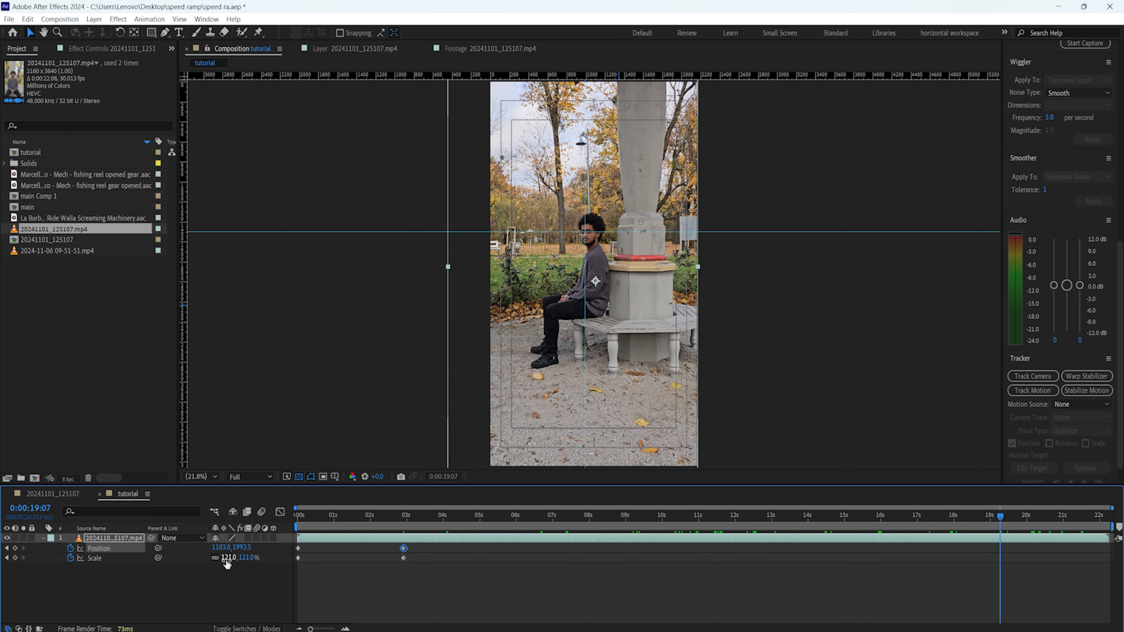
pyautogui.write('130')
pyautogui.click(235, 594)
pyautogui.moveTo(602, 256); pyautogui.dragTo(602, 259)
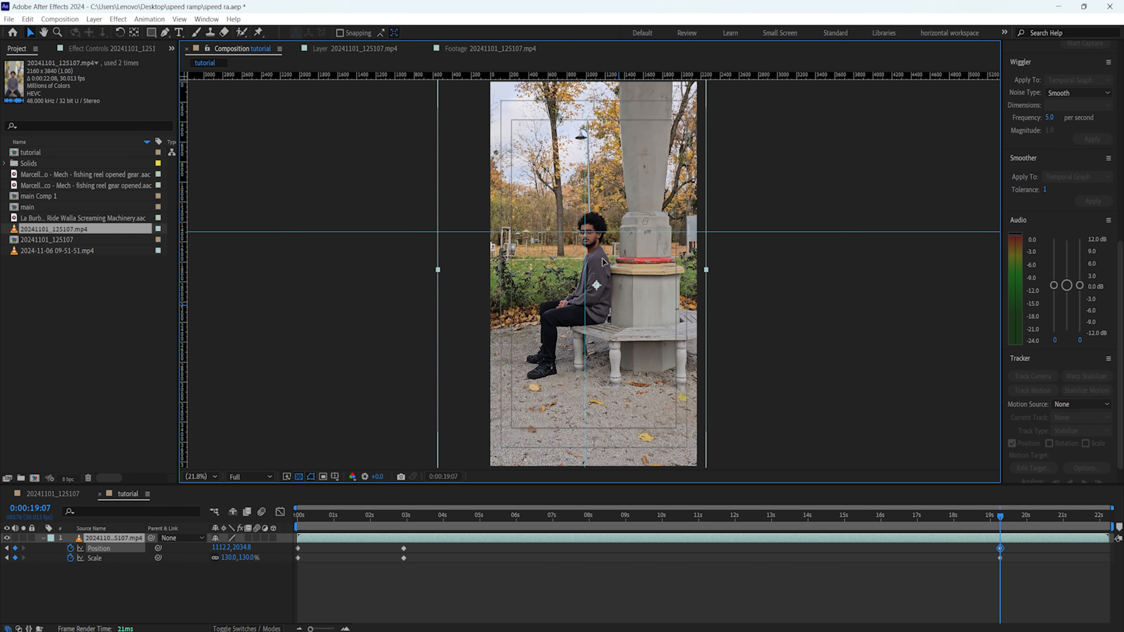
pyautogui.moveTo(603, 262); pyautogui.dragTo(602, 261)
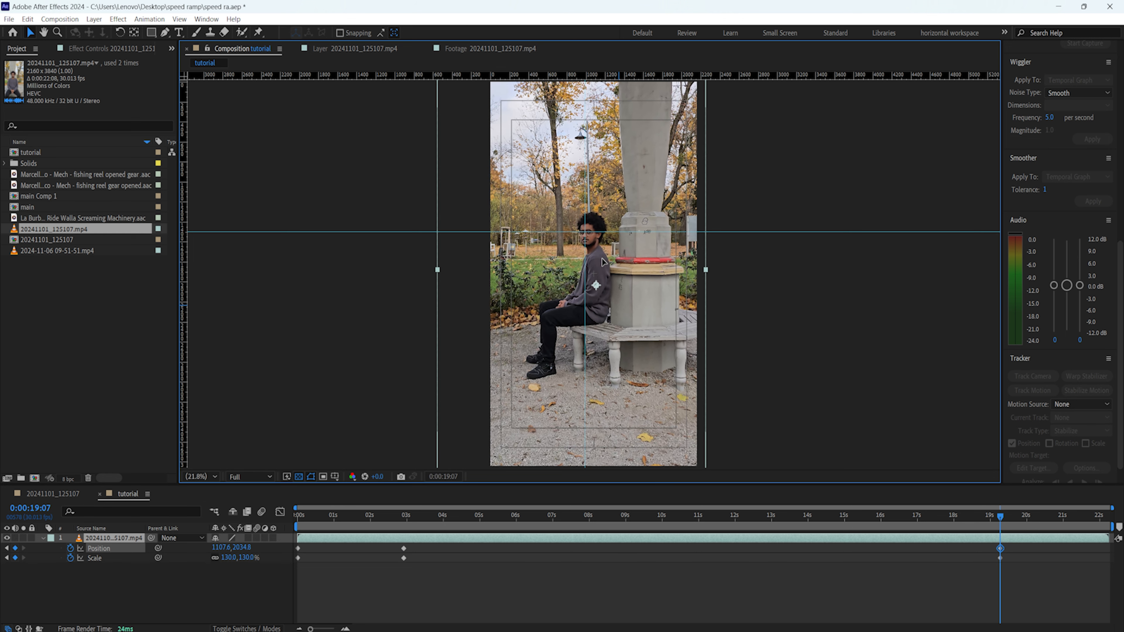
# - At 0:00:21:15, set the layer's Scale to 150% and move it to about 1135.1, 2117.5 to align the face with the guides
pyautogui.click(1014, 516)
pyautogui.moveTo(1029, 515); pyautogui.dragTo(1086, 517)
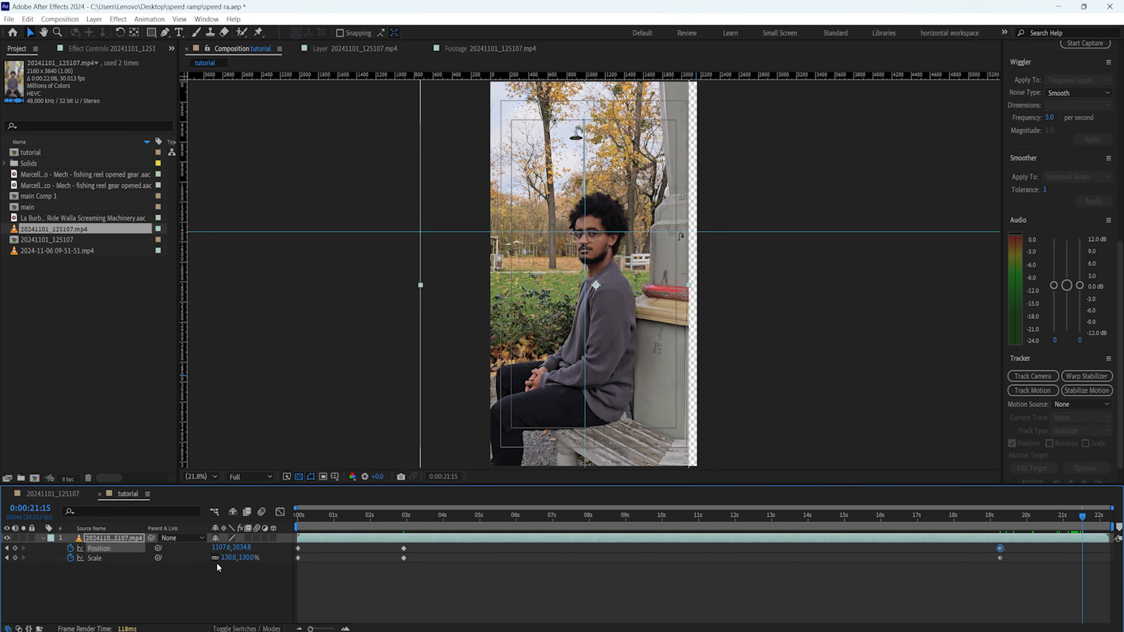
pyautogui.click(229, 557)
pyautogui.write('150')
pyautogui.press('Return')
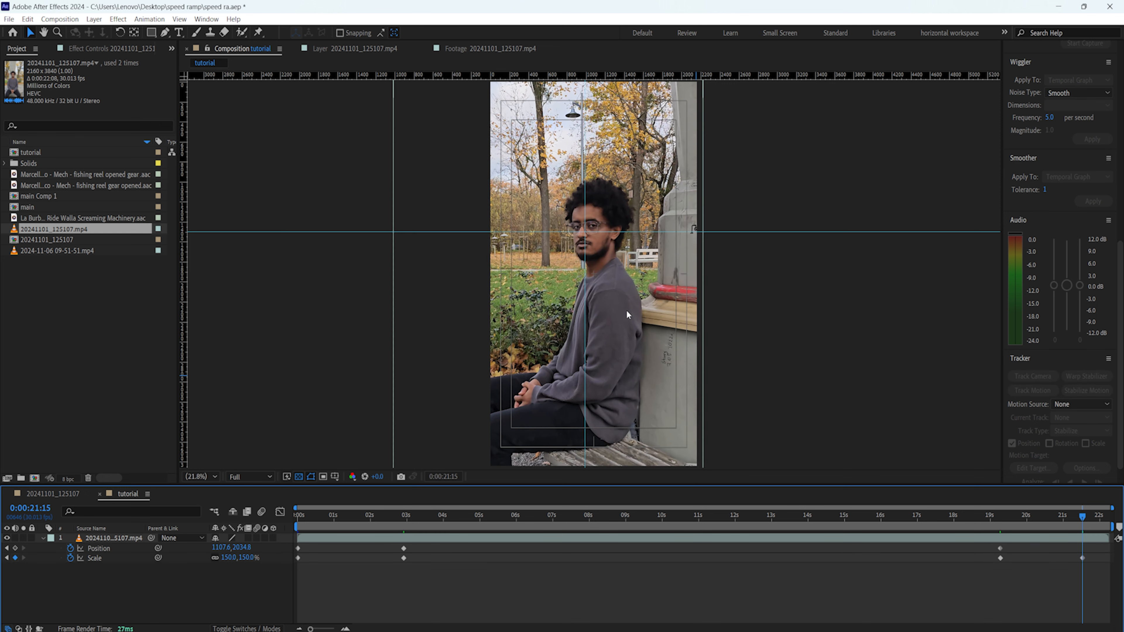
pyautogui.moveTo(627, 315); pyautogui.dragTo(629, 319)
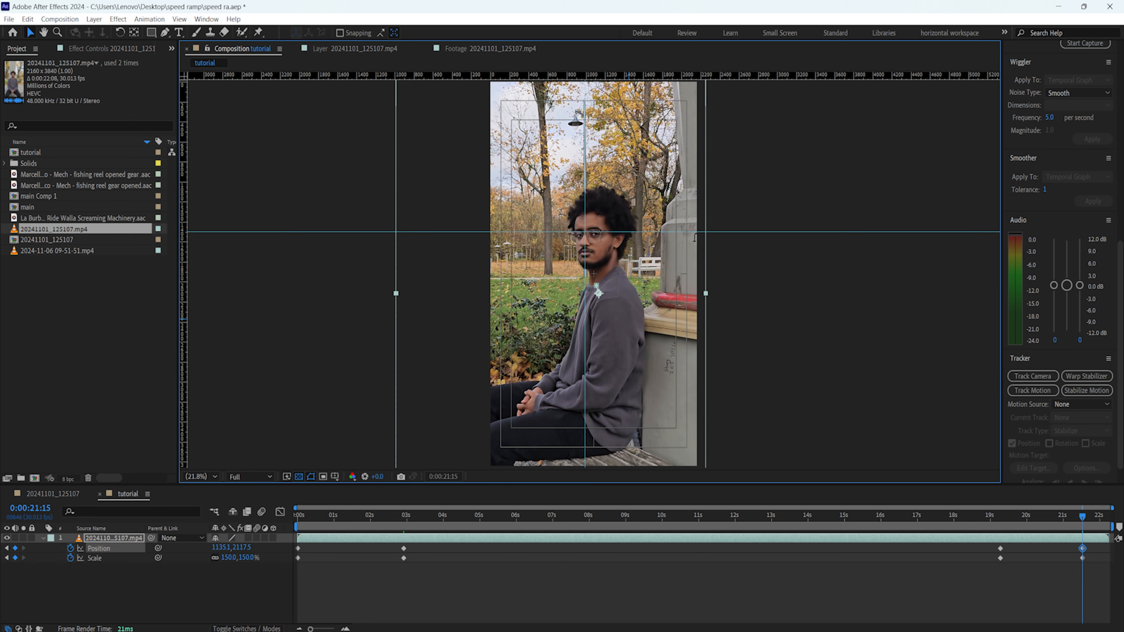
# - Trim the composition to the work area and return to its first frame
pyautogui.moveTo(1090, 519); pyautogui.dragTo(1110, 514)
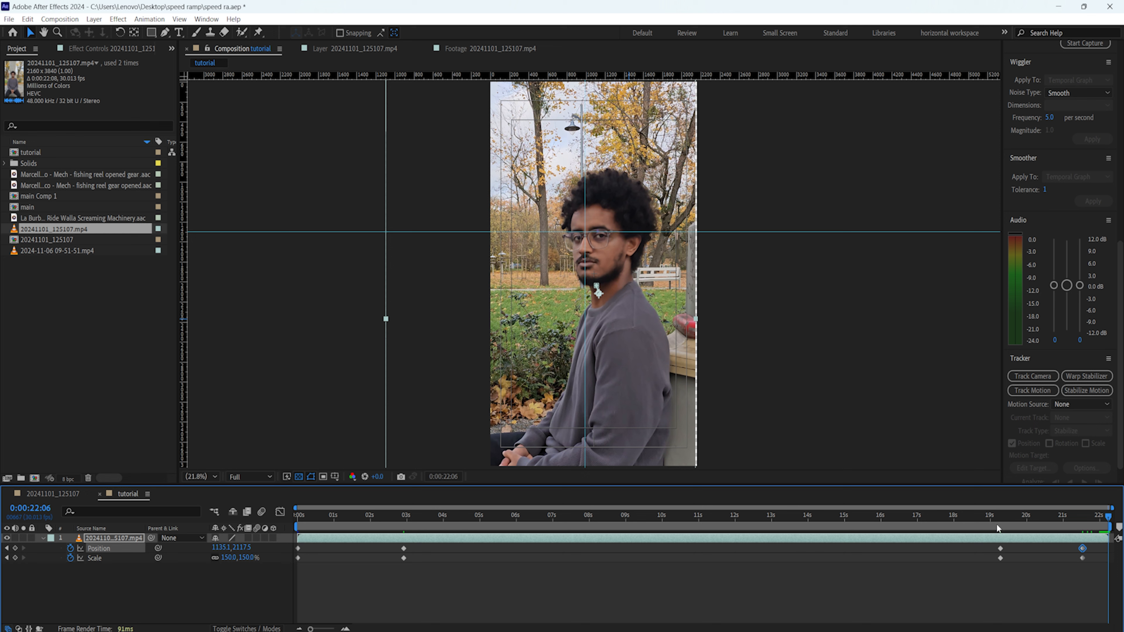
pyautogui.rightClick(1026, 526)
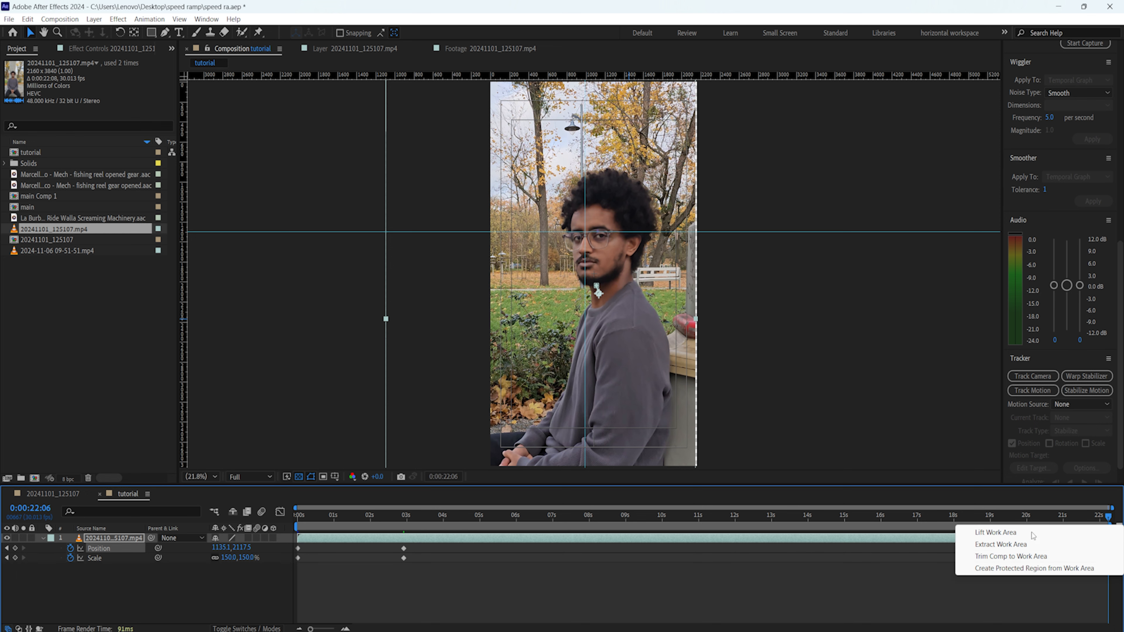
pyautogui.click(1011, 557)
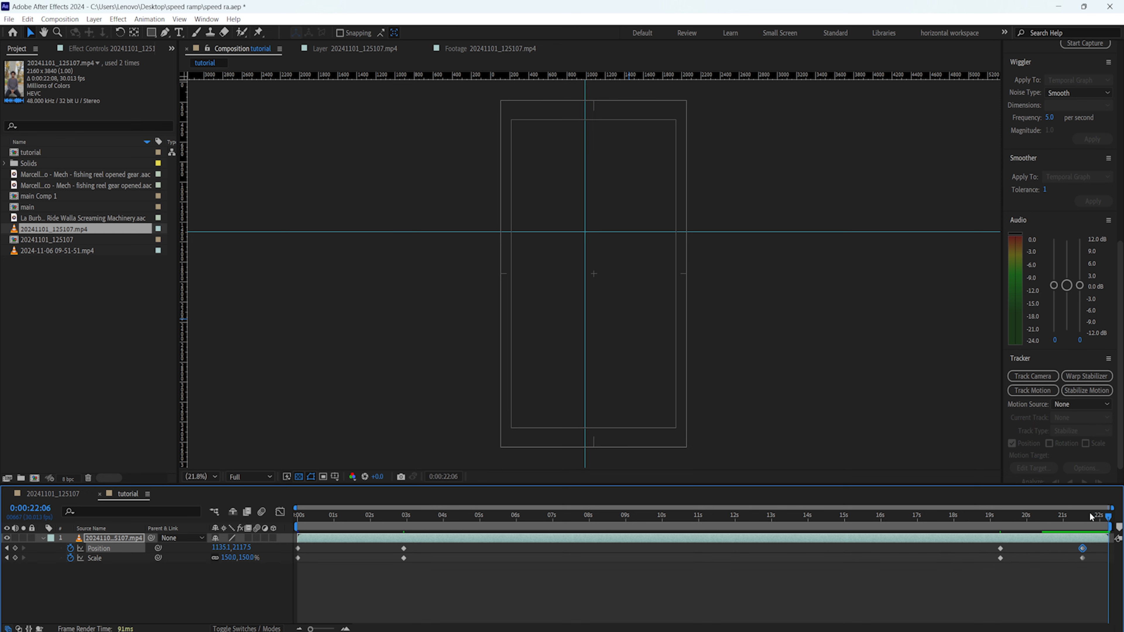
pyautogui.moveTo(1111, 518); pyautogui.dragTo(101, 527)
# - Apply the Motion Tile effect to the video layer
pyautogui.click(147, 588)
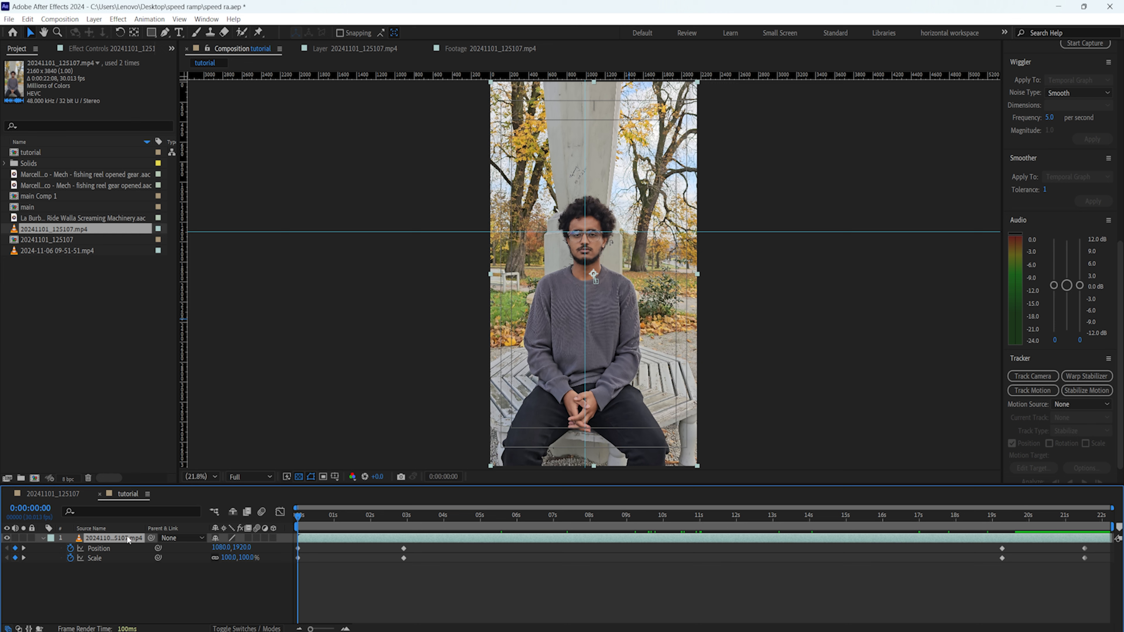
pyautogui.hotkey('ctrl', 'space')
pyautogui.write('mo')
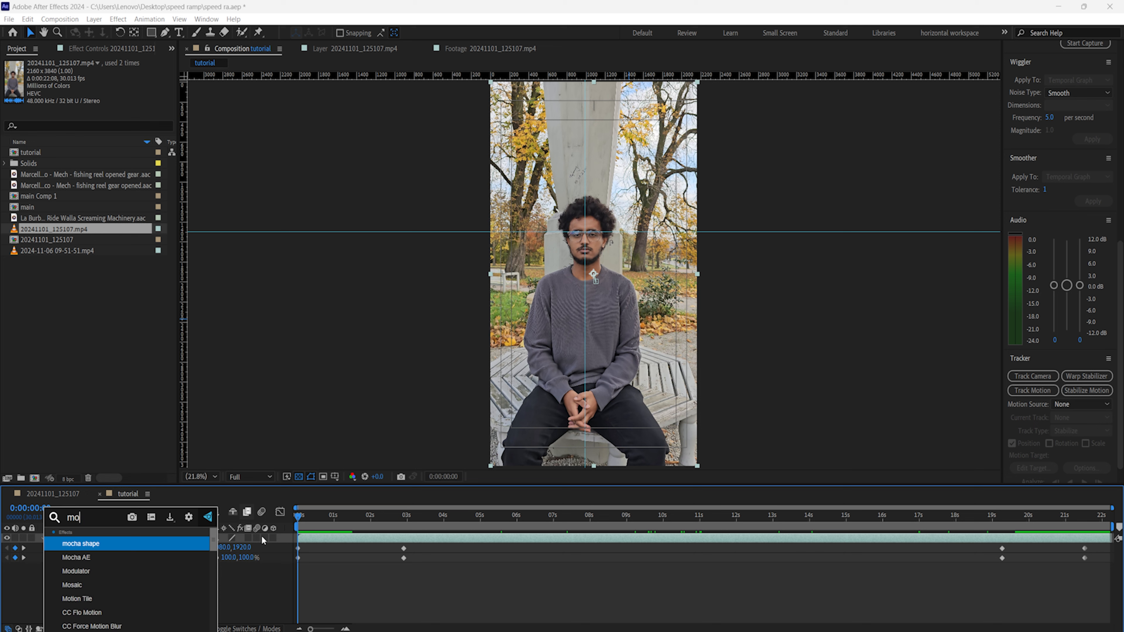
pyautogui.write('tion')
pyautogui.press('Return')
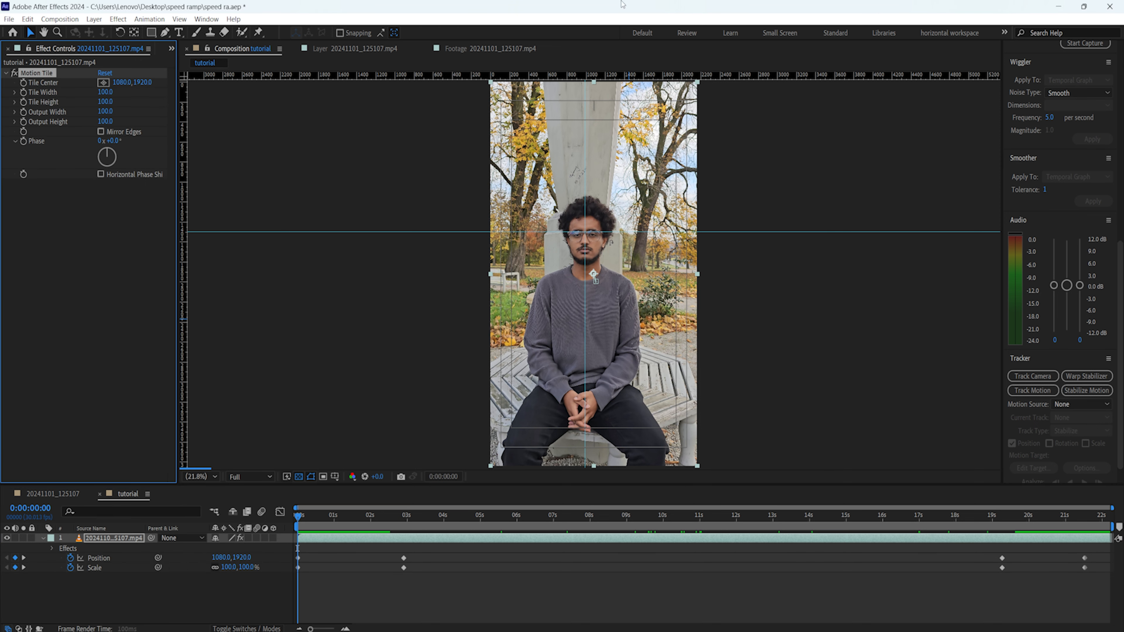
# - Set the Motion Tile output width and output height to 200 and enable Mirror Edges
pyautogui.click(105, 112)
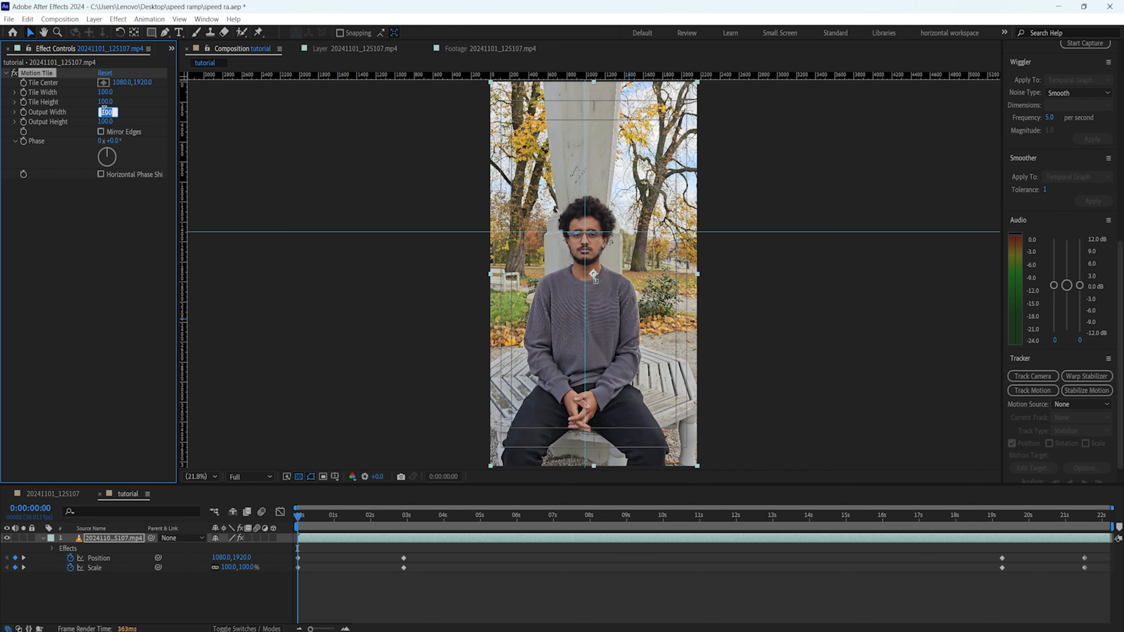
pyautogui.write('200')
pyautogui.click(106, 121)
pyautogui.write('200')
pyautogui.press('Return')
pyautogui.click(101, 131)
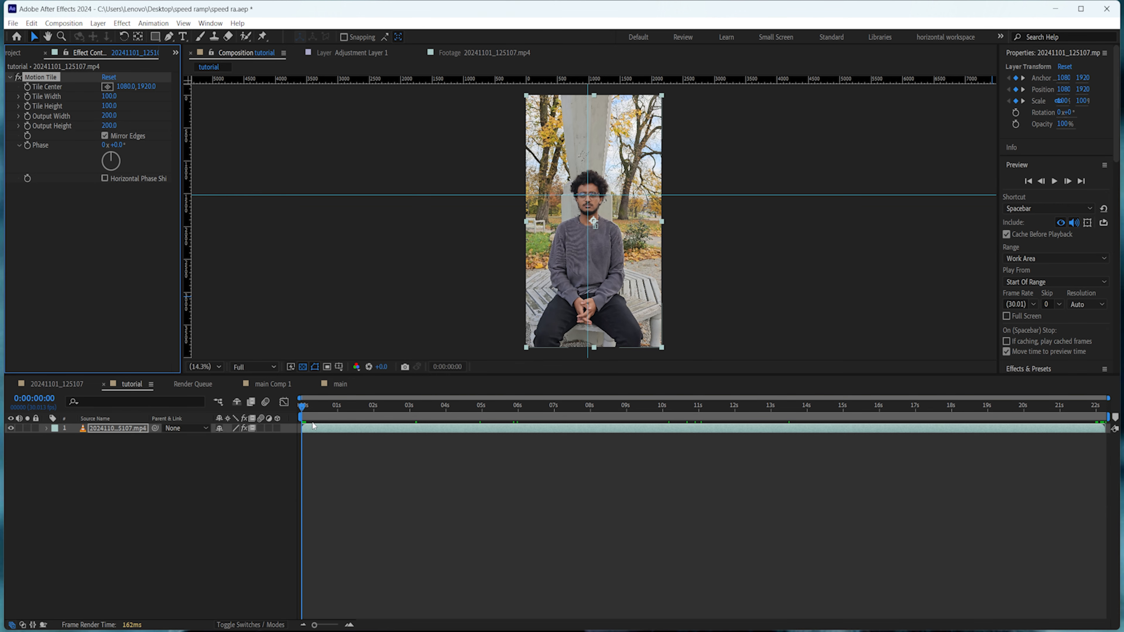
# - Check the filled frame edges at several points in the clip and collapse the Motion Tile settings
pyautogui.click(603, 406)
pyautogui.click(719, 406)
pyautogui.click(780, 406)
pyautogui.click(199, 519)
pyautogui.click(98, 303)
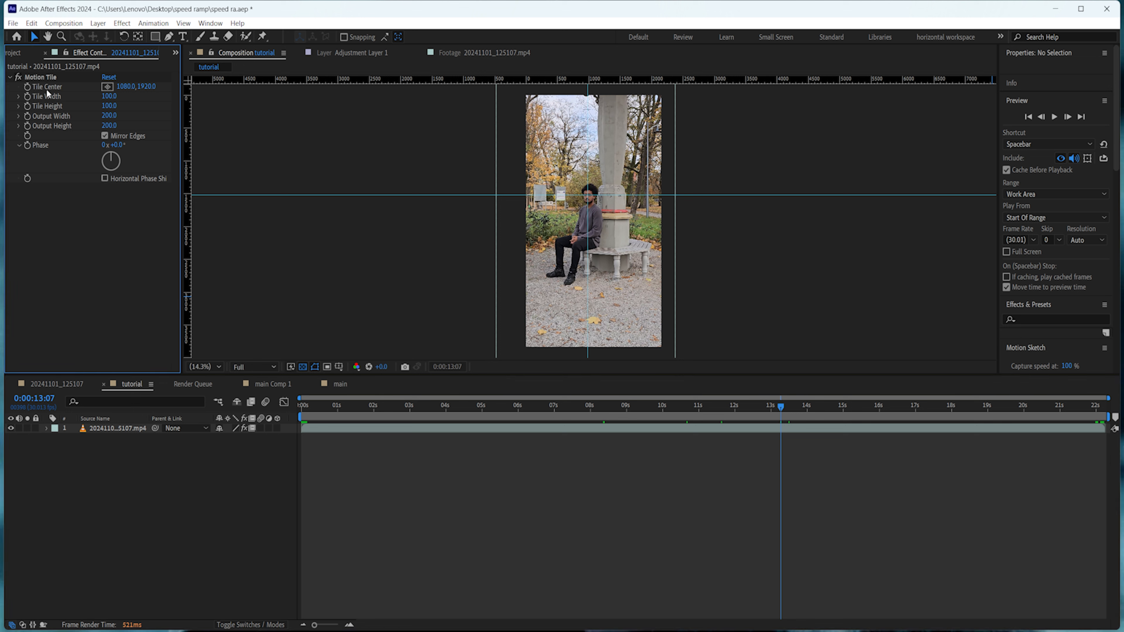
pyautogui.click(8, 78)
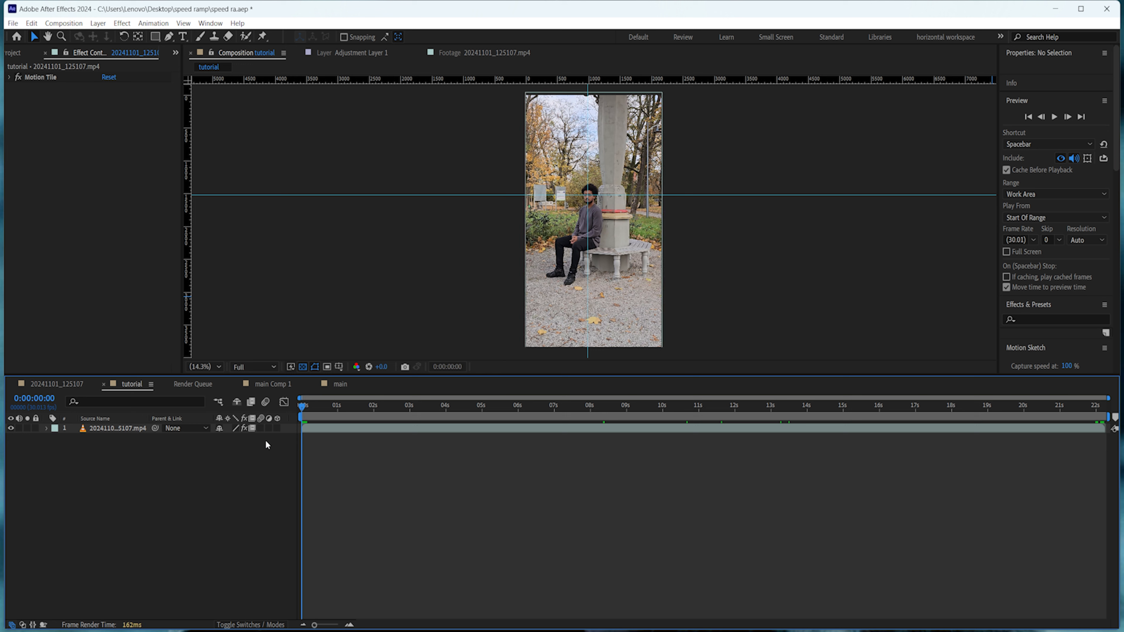
# - Return to the first frame, hide the rulers and remove both guides from the viewer
pyautogui.press('Home')
pyautogui.click(133, 432)
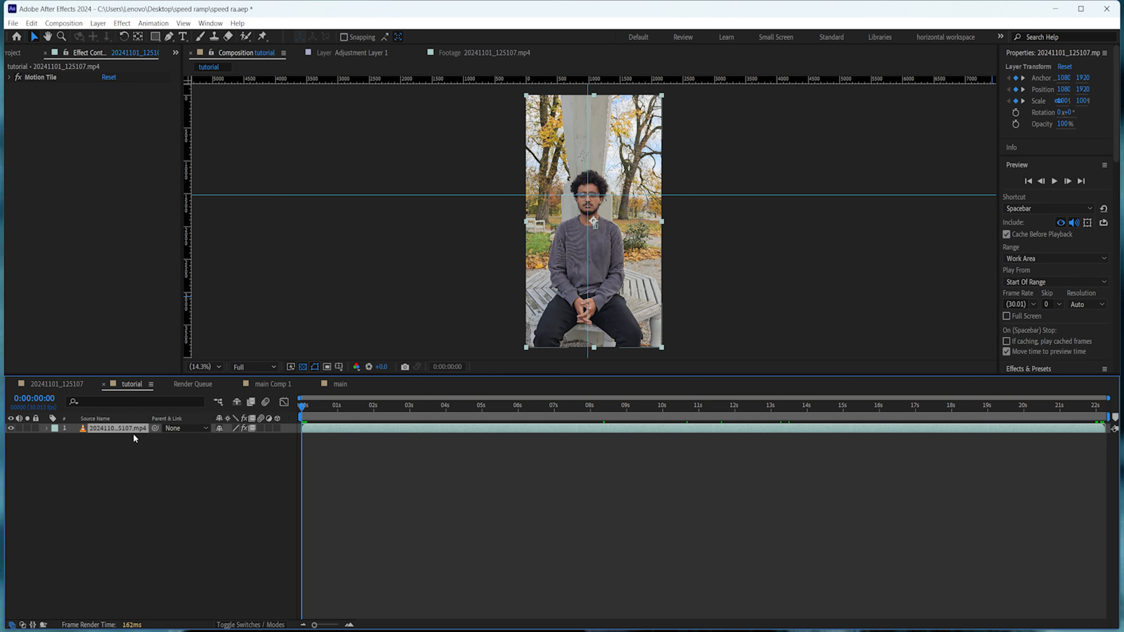
pyautogui.click(339, 366)
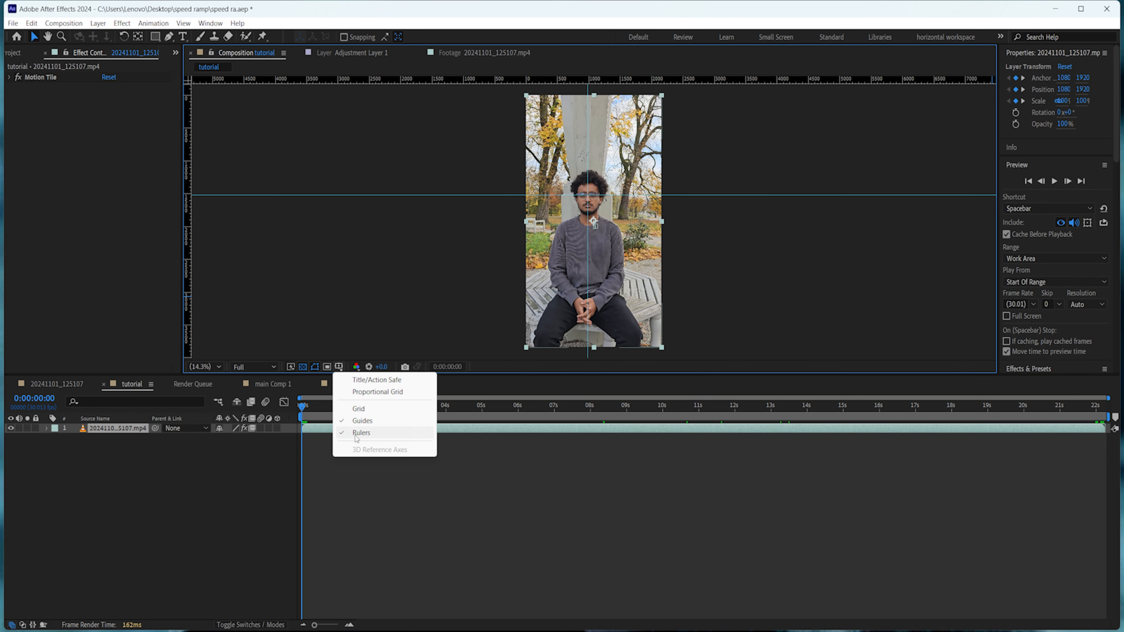
pyautogui.click(354, 433)
pyautogui.moveTo(580, 191); pyautogui.dragTo(572, 6)
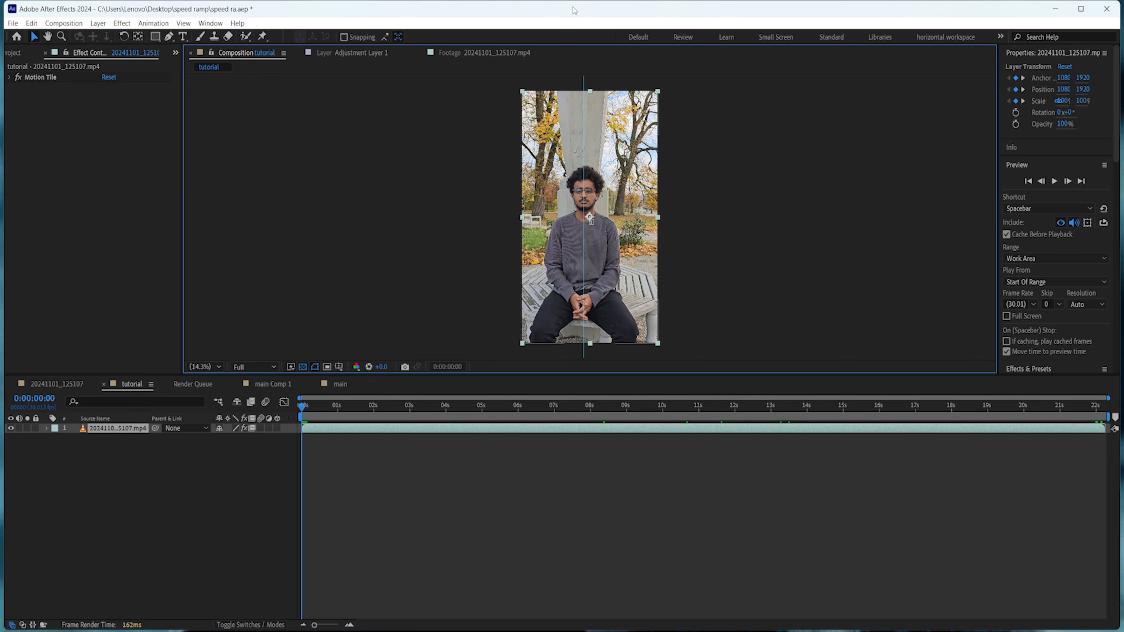
pyautogui.moveTo(585, 158); pyautogui.dragTo(3, 330)
# - Pre-compose the video layer, moving all attributes into the new composition
pyautogui.rightClick(124, 428)
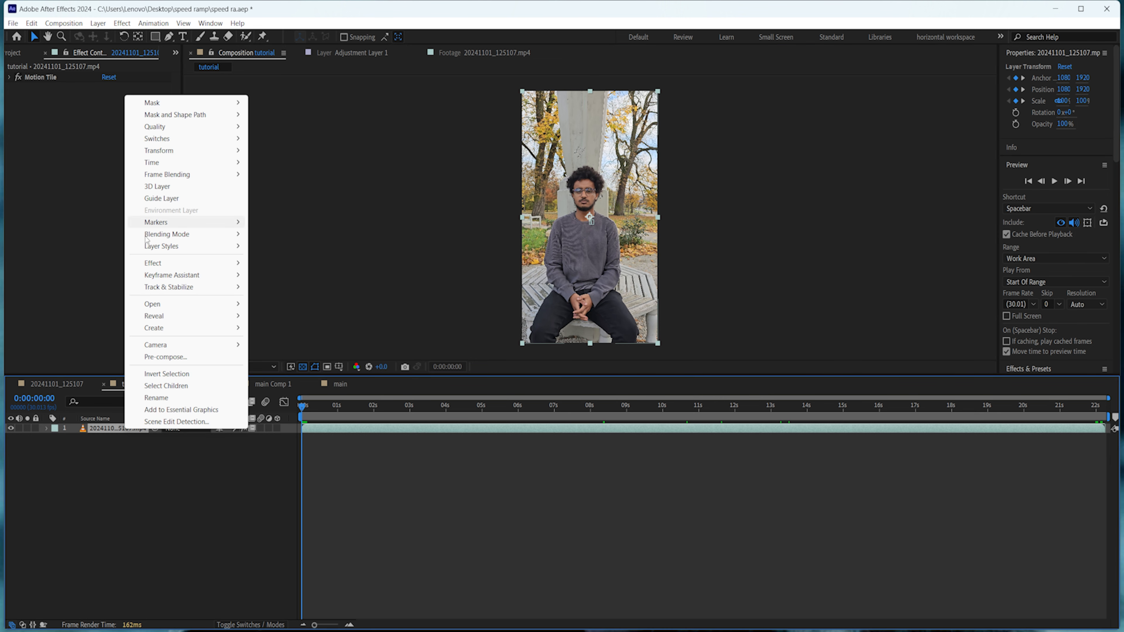
pyautogui.click(185, 358)
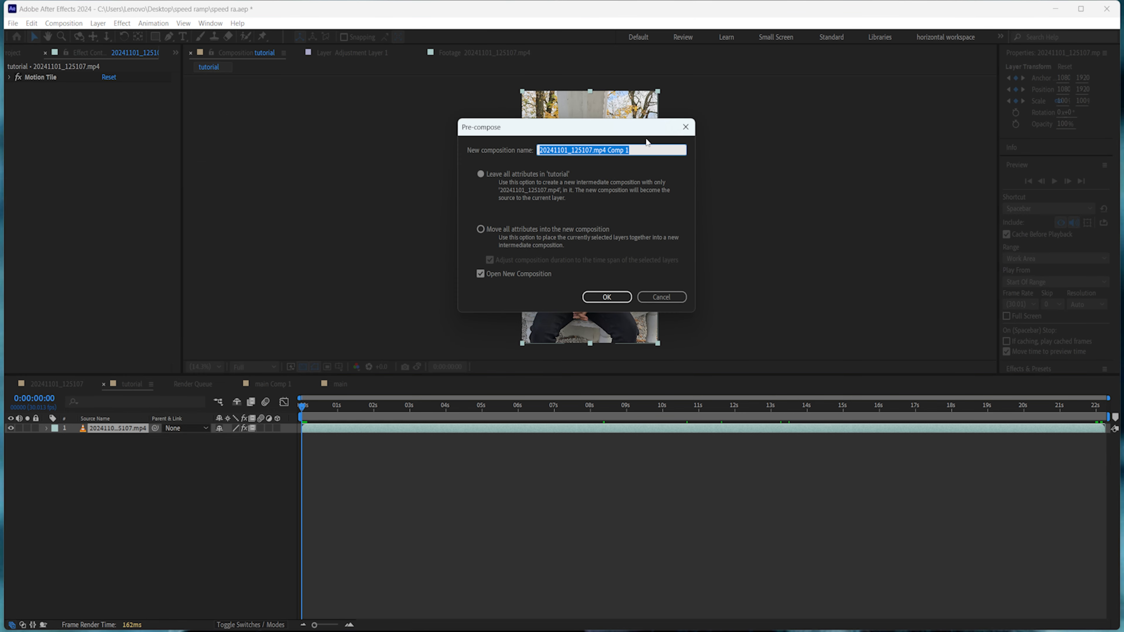
pyautogui.click(481, 229)
pyautogui.click(608, 297)
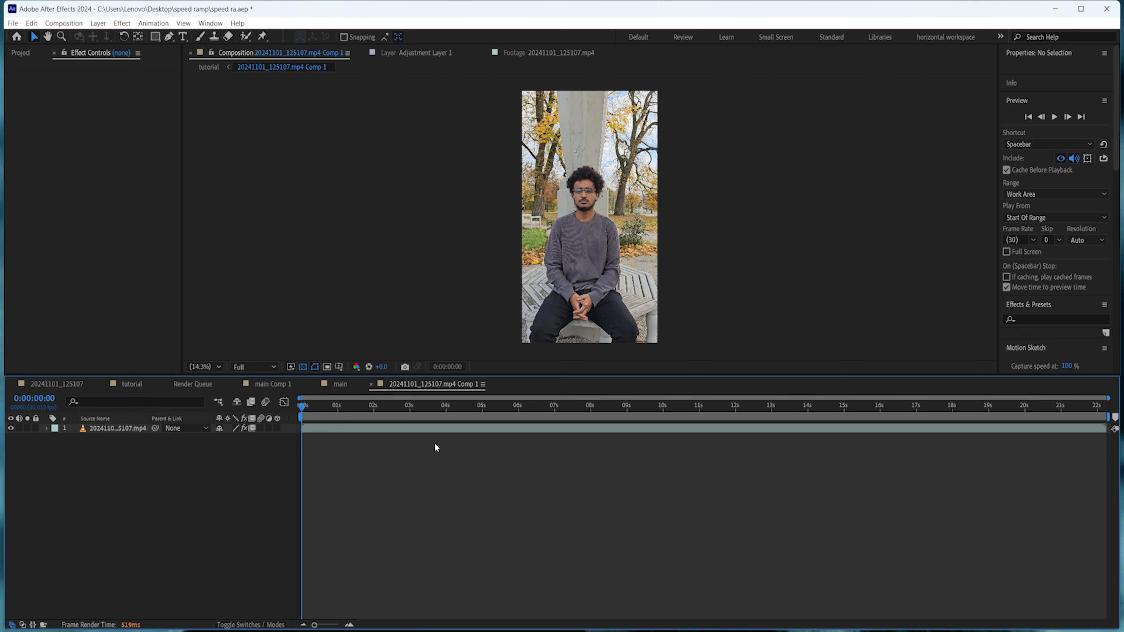
# - Return to the tutorial composition and enable time remapping on its pre-composed video layer
pyautogui.click(132, 384)
pyautogui.moveTo(309, 407); pyautogui.dragTo(117, 435)
pyautogui.rightClick(109, 433)
pyautogui.moveTo(133, 164)
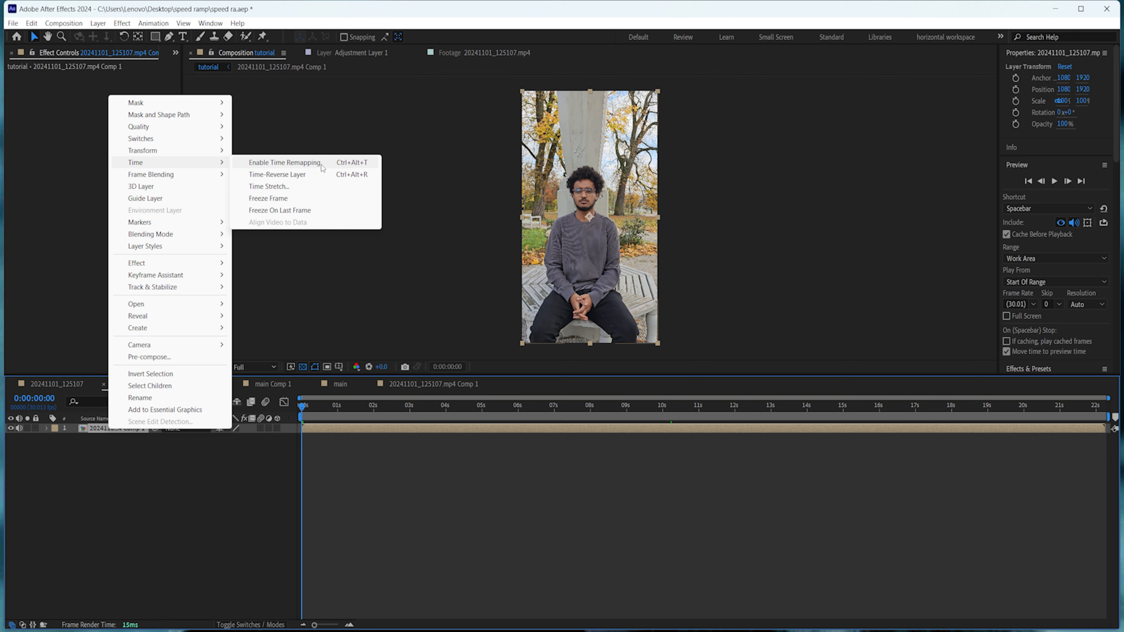
pyautogui.click(310, 163)
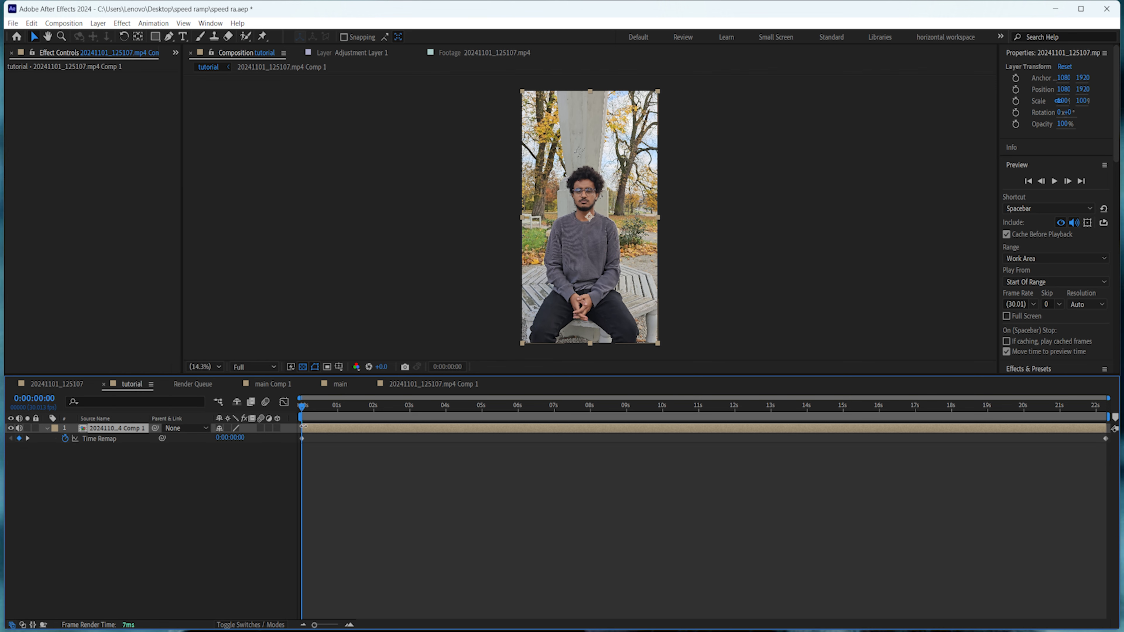
# - Step back to the last visible frame at 0:00:22:06, trim the composition to the work area and select the end Time Remap keyframe
pyautogui.moveTo(300, 410)
pyautogui.mouseDown()
pyautogui.moveTo(333, 410)
pyautogui.moveTo(301, 409)
pyautogui.mouseUp()
pyautogui.press('End')
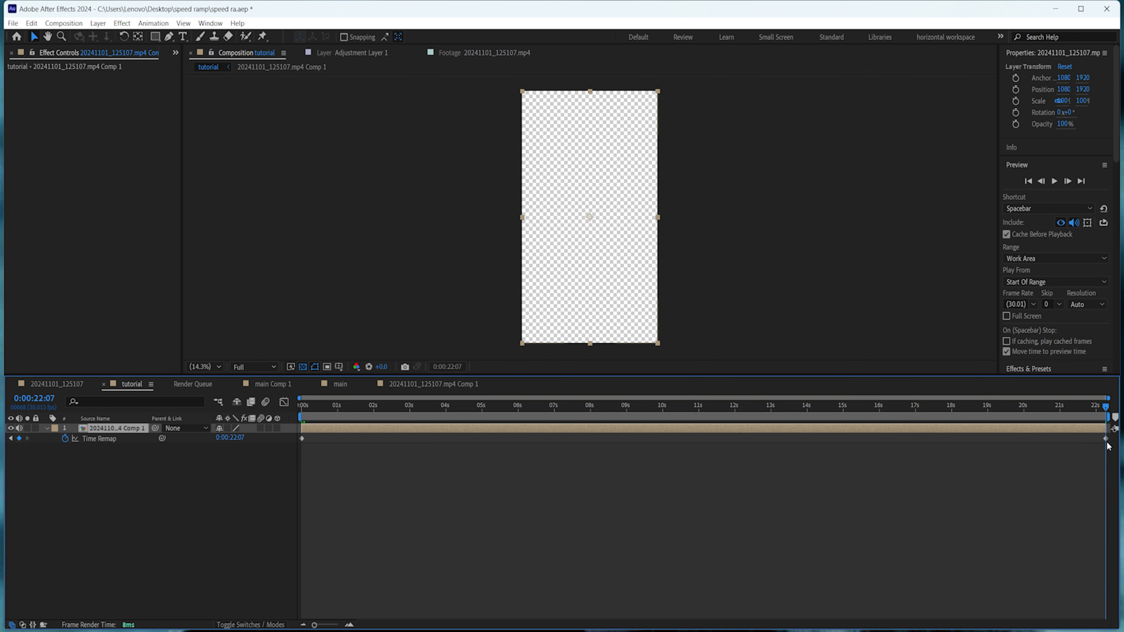
pyautogui.click(1041, 181)
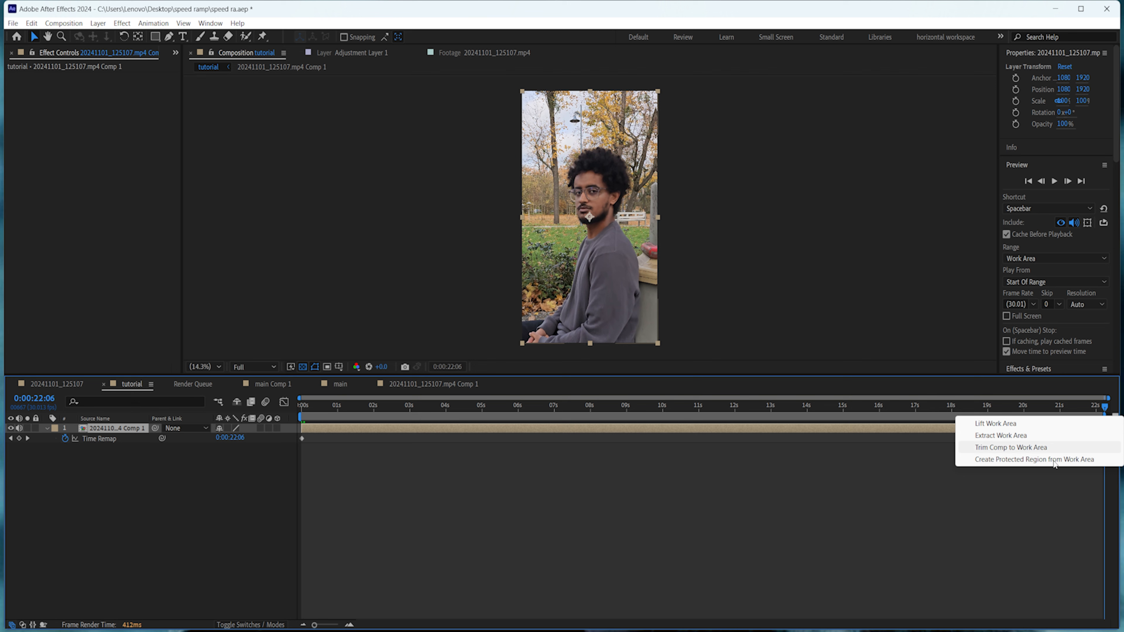
pyautogui.click(1100, 448)
pyautogui.click(1106, 438)
# - Scrub through the clip and add a Time Remap keyframe at 0:00:06:17
pyautogui.click(519, 406)
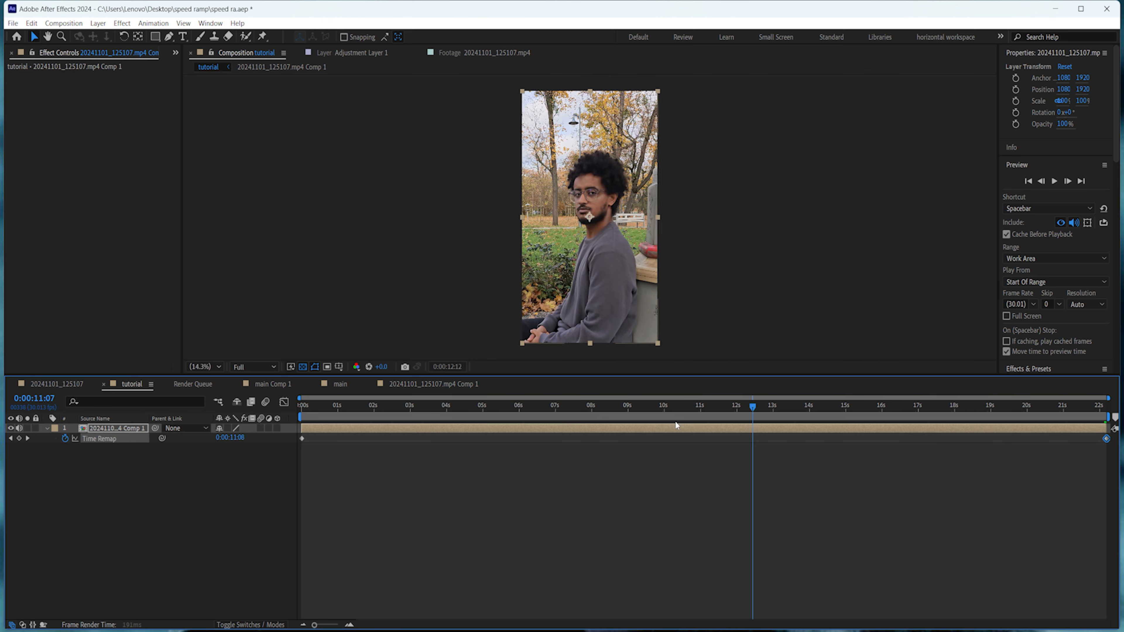
pyautogui.moveTo(518, 405); pyautogui.dragTo(302, 426)
pyautogui.press('F2')
pyautogui.moveTo(425, 405); pyautogui.dragTo(413, 407)
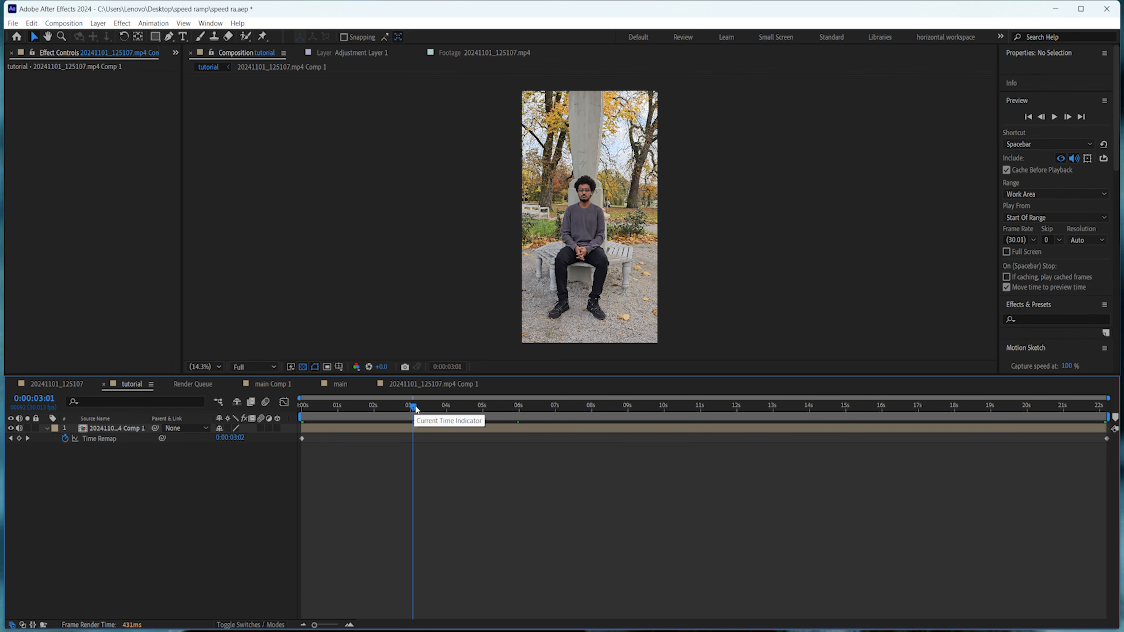
pyautogui.moveTo(415, 408); pyautogui.dragTo(541, 414)
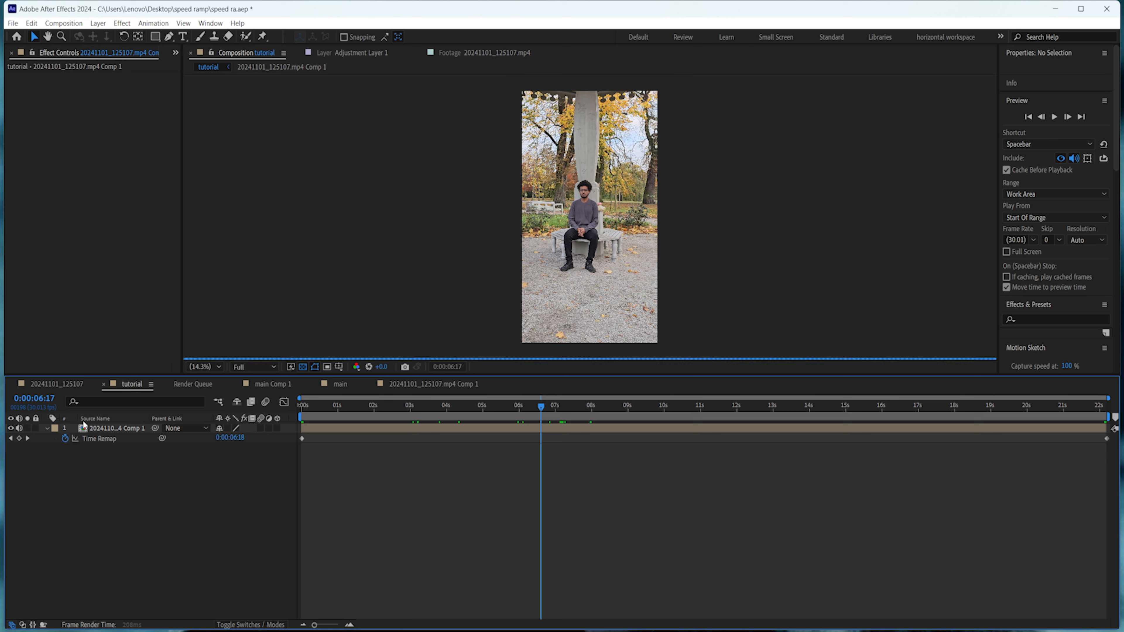
pyautogui.click(19, 438)
# - Add another Time Remap keyframe at 0:00:17:29 and return to the first frame
pyautogui.moveTo(540, 407); pyautogui.dragTo(954, 407)
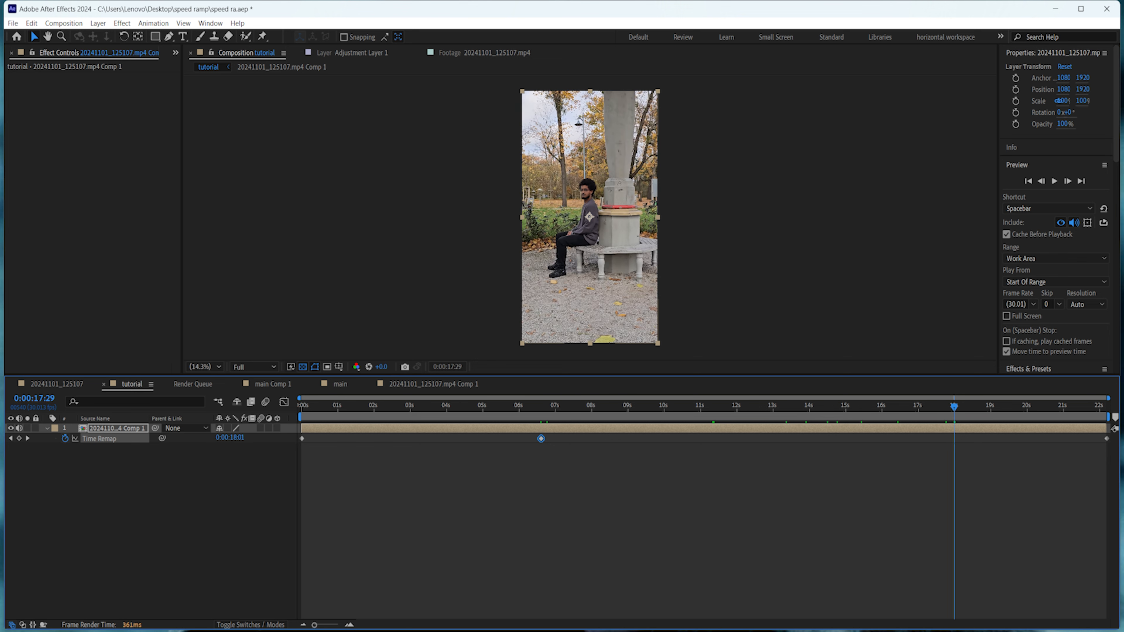
pyautogui.click(19, 438)
pyautogui.click(881, 407)
pyautogui.moveTo(630, 452); pyautogui.dragTo(300, 445)
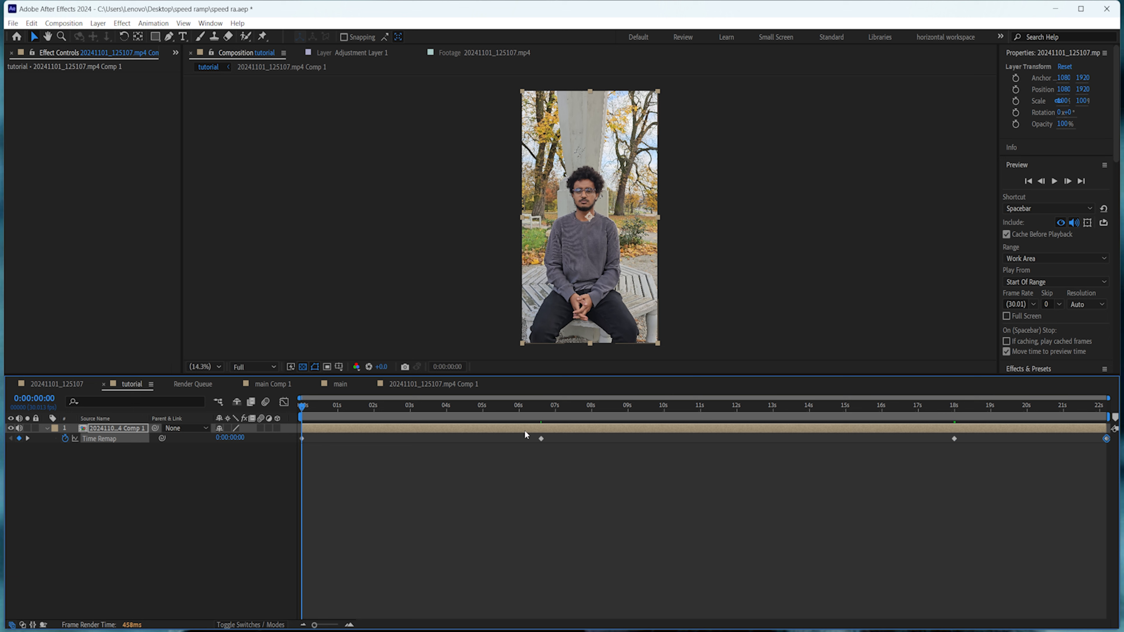
# - Move the second Time Remap keyframe slightly later to about 7 seconds and check the change in the timeline
pyautogui.click(541, 439)
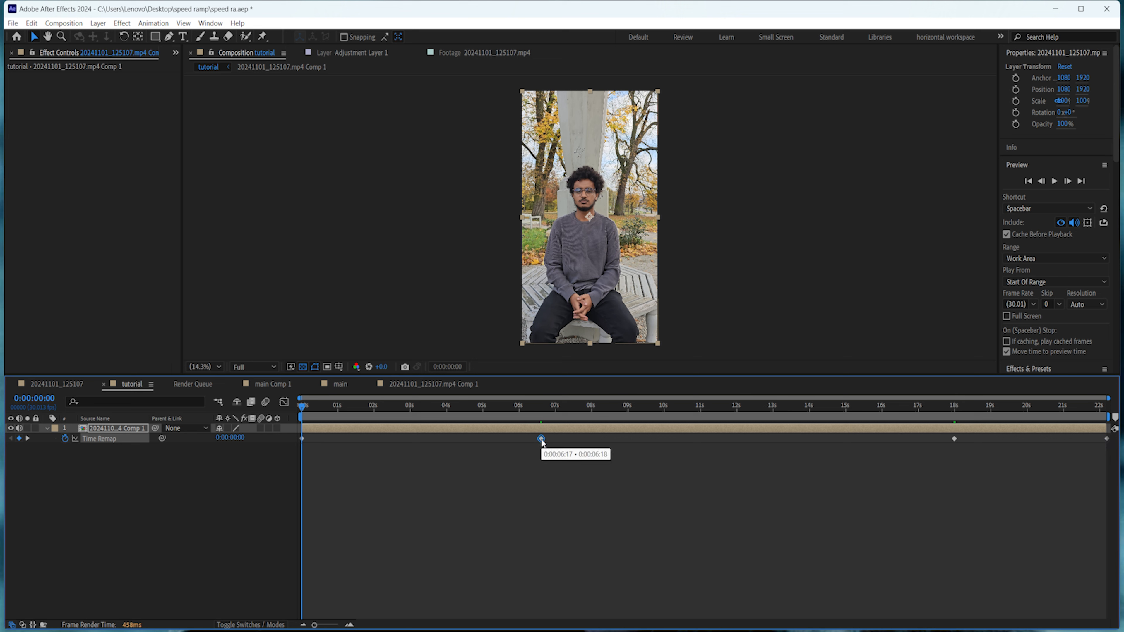
pyautogui.moveTo(542, 440)
pyautogui.mouseDown()
pyautogui.moveTo(466, 440)
pyautogui.moveTo(555, 439)
pyautogui.mouseUp()
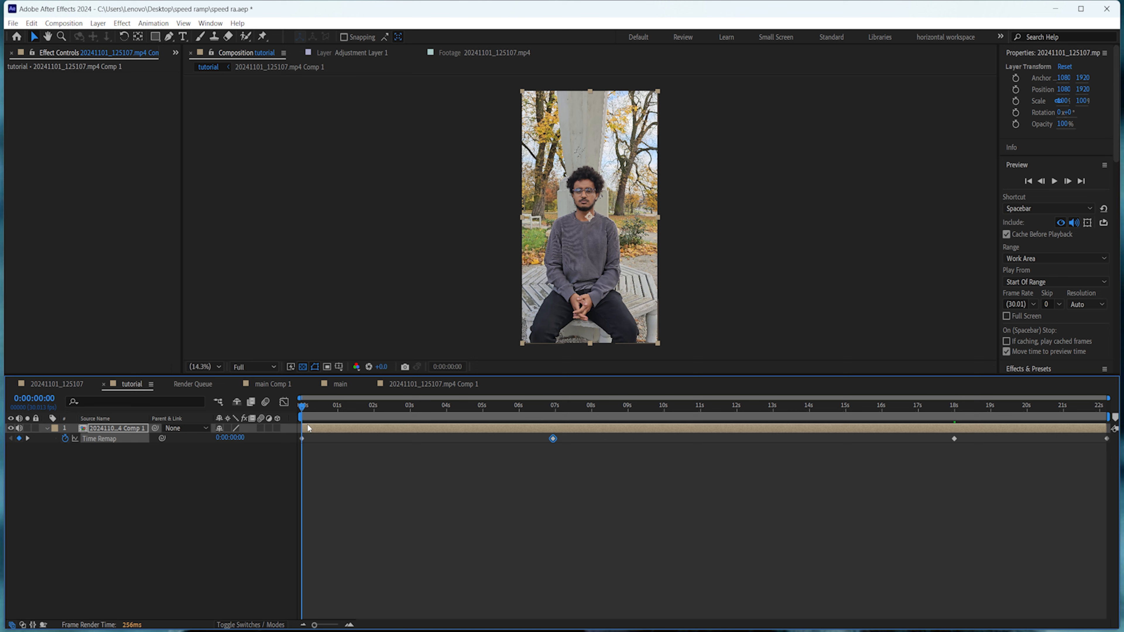
pyautogui.click(307, 427)
pyautogui.moveTo(301, 405); pyautogui.dragTo(557, 423)
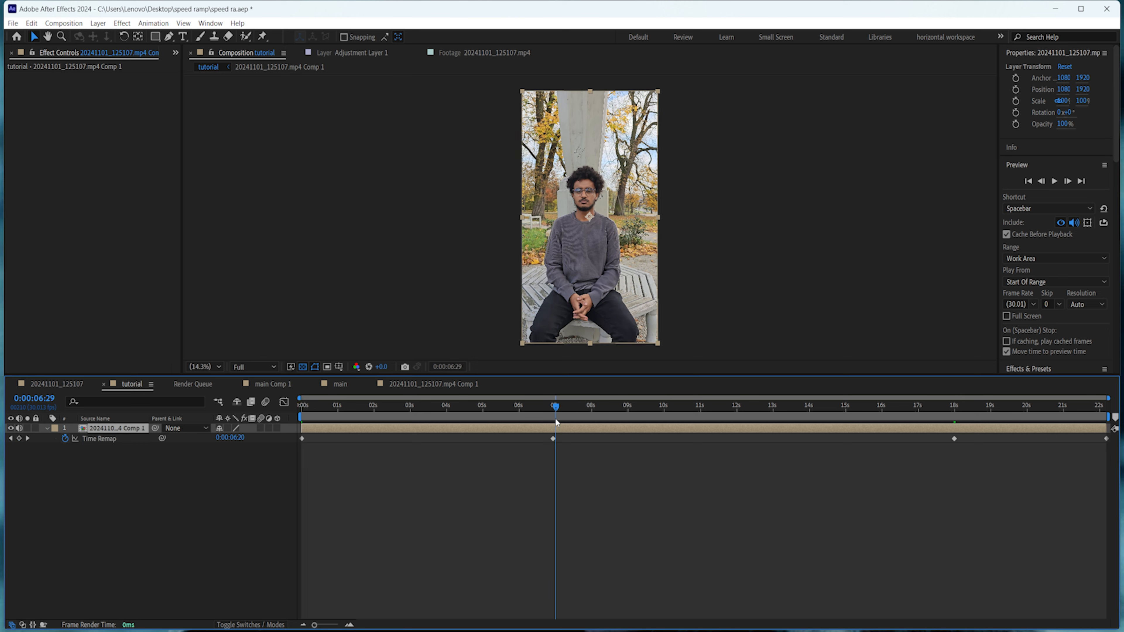
pyautogui.press('Home')
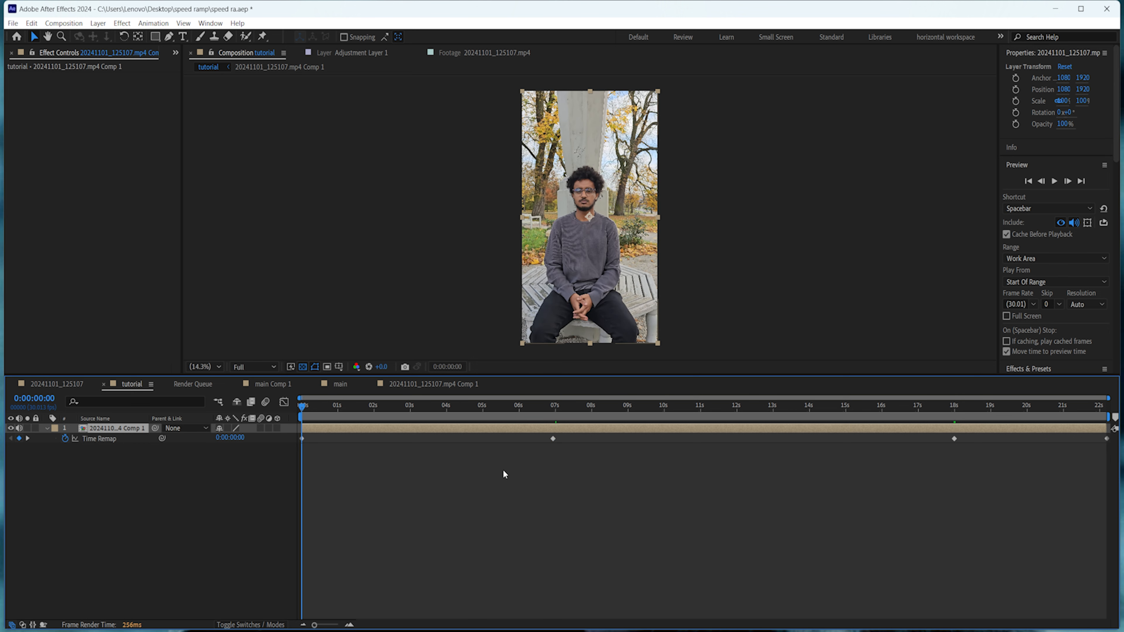
# - Move the second, third and last Time Remap keyframes earlier, to about 0.9, 2.5 and 5 seconds
pyautogui.moveTo(552, 440); pyautogui.dragTo(335, 441)
pyautogui.click(954, 439)
pyautogui.moveTo(310, 406); pyautogui.dragTo(300, 462)
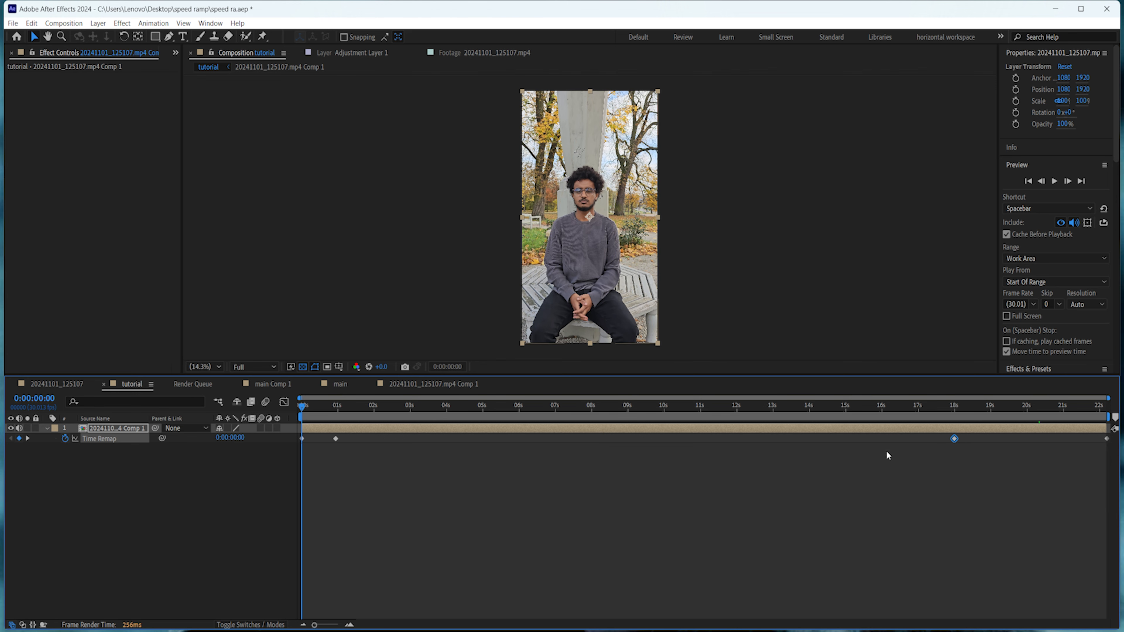
pyautogui.moveTo(521, 452); pyautogui.dragTo(393, 439)
pyautogui.moveTo(902, 438); pyautogui.dragTo(482, 440)
pyautogui.click(411, 491)
# - End the work area at the last visible frame, 0:00:04:27, and trim the composition to the work area
pyautogui.moveTo(302, 407); pyautogui.dragTo(484, 445)
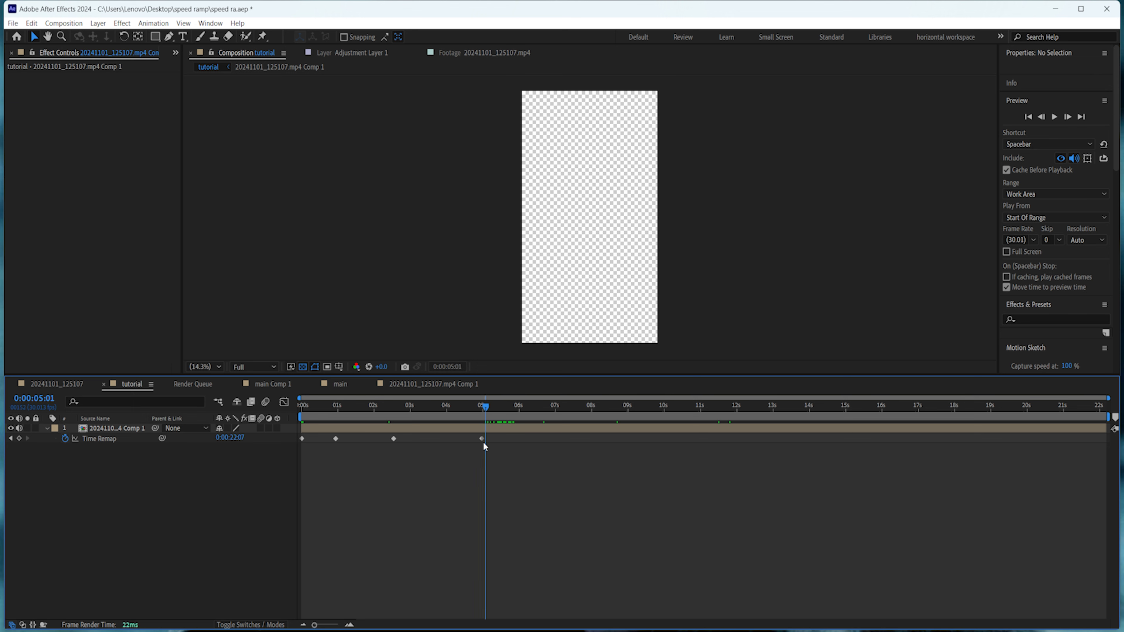
pyautogui.press('space')
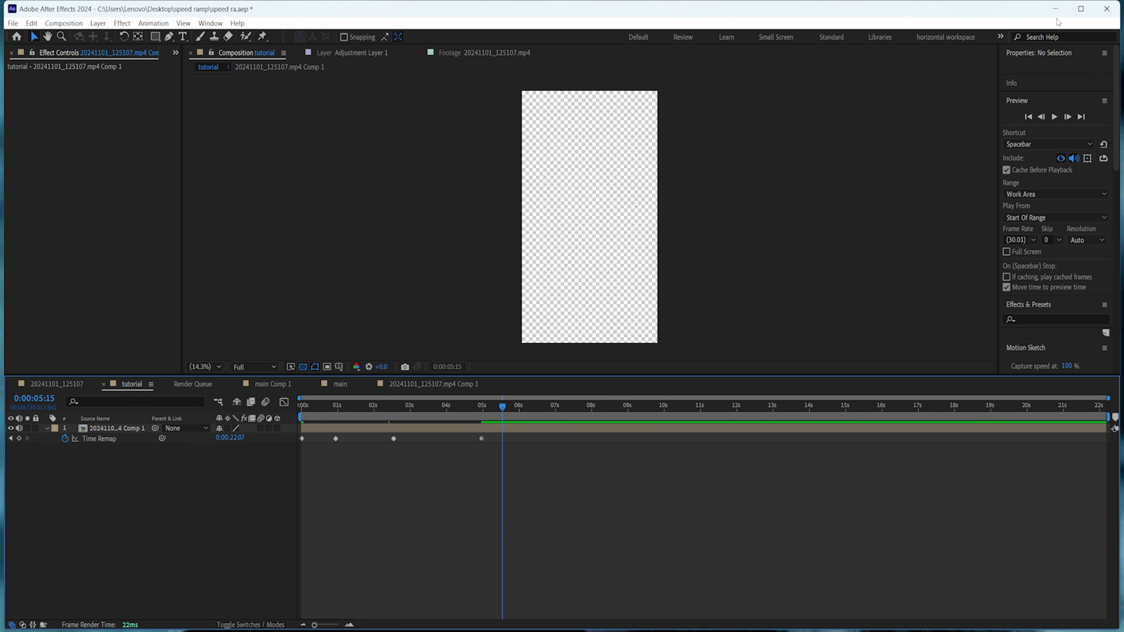
pyautogui.moveTo(502, 407); pyautogui.dragTo(484, 408)
pyautogui.click(1041, 118)
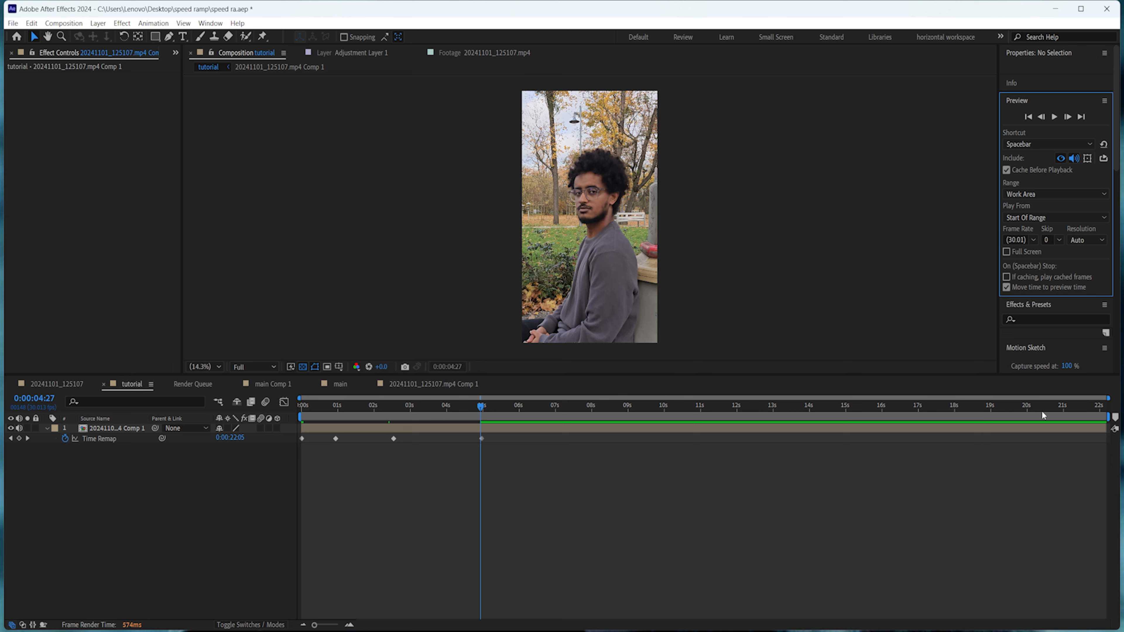
pyautogui.moveTo(1108, 398)
pyautogui.mouseDown()
pyautogui.moveTo(527, 398)
pyautogui.moveTo(478, 418)
pyautogui.mouseUp()
pyautogui.rightClick(438, 418)
pyautogui.click(451, 436)
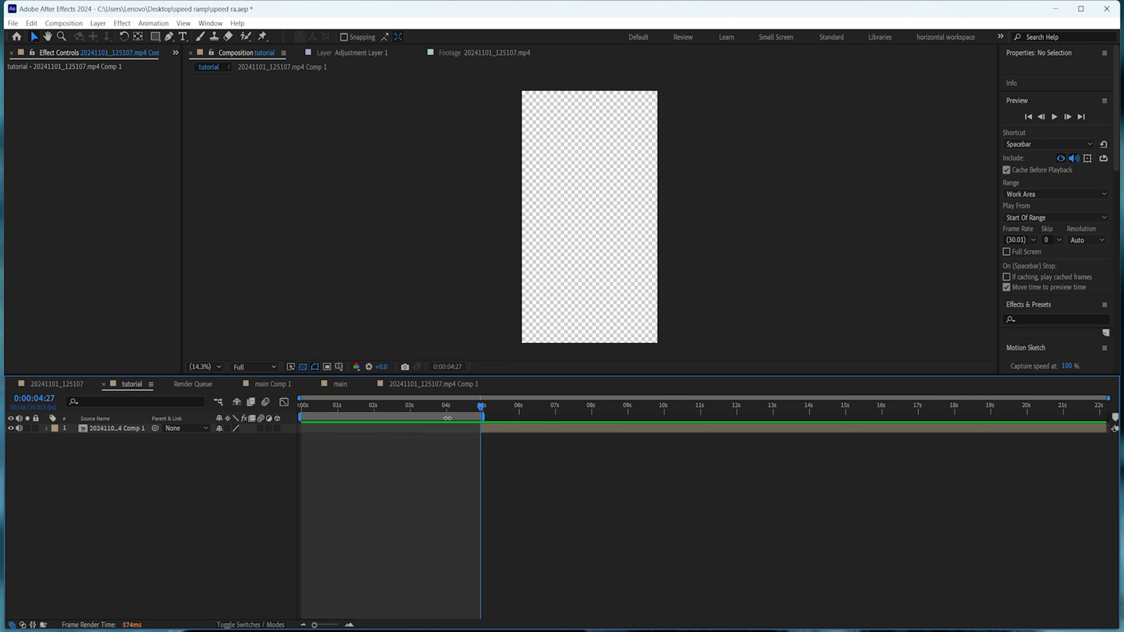
pyautogui.rightClick(457, 418)
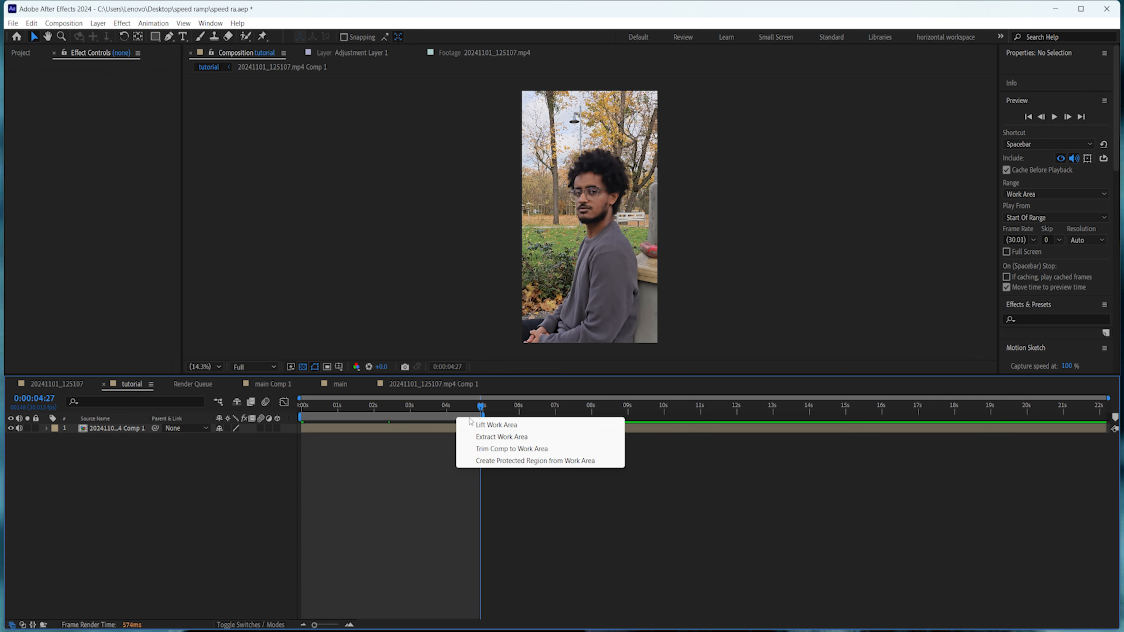
pyautogui.click(503, 449)
# - Expand the video layer's properties and select all four Time Remap keyframes
pyautogui.moveTo(1091, 420); pyautogui.dragTo(328, 452)
pyautogui.click(109, 424)
pyautogui.click(47, 428)
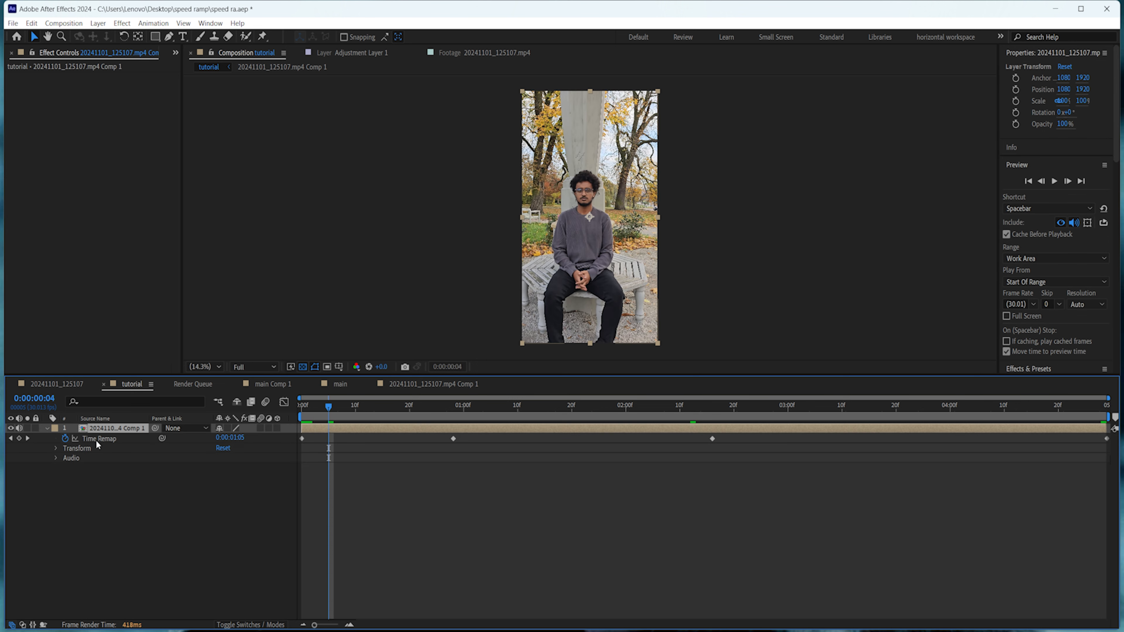
pyautogui.click(97, 440)
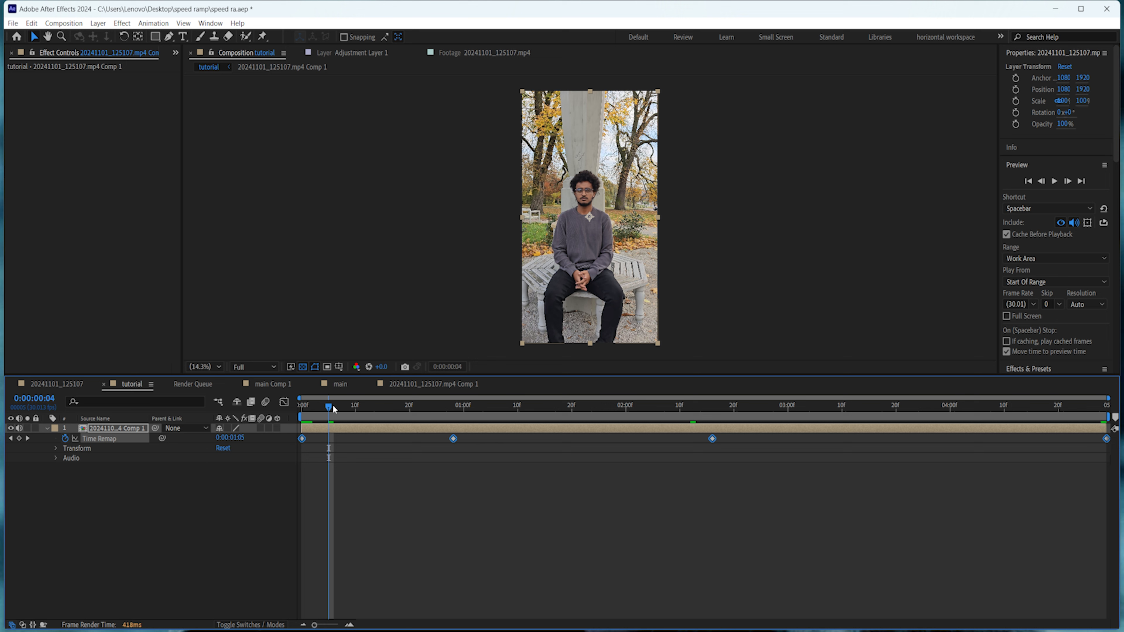
# - Set the preview resolution to Quarter and play the retimed clip from the first frame
pyautogui.moveTo(332, 408); pyautogui.dragTo(277, 370)
pyautogui.click(275, 368)
pyautogui.click(256, 428)
pyautogui.moveTo(308, 407); pyautogui.dragTo(287, 406)
pyautogui.press('space')
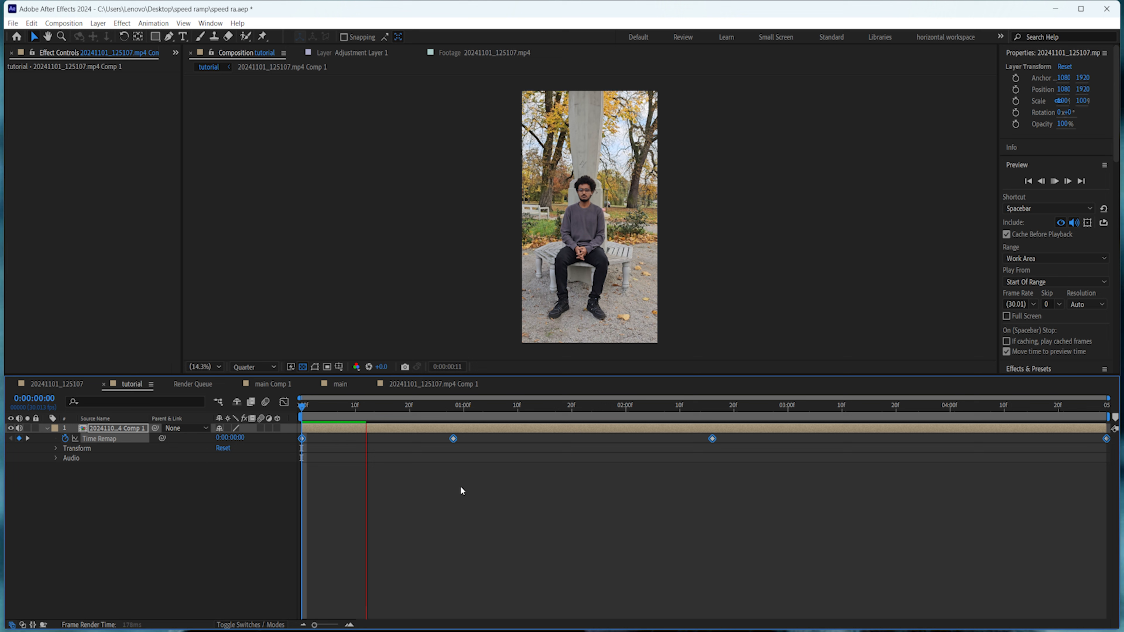
pyautogui.press('space')
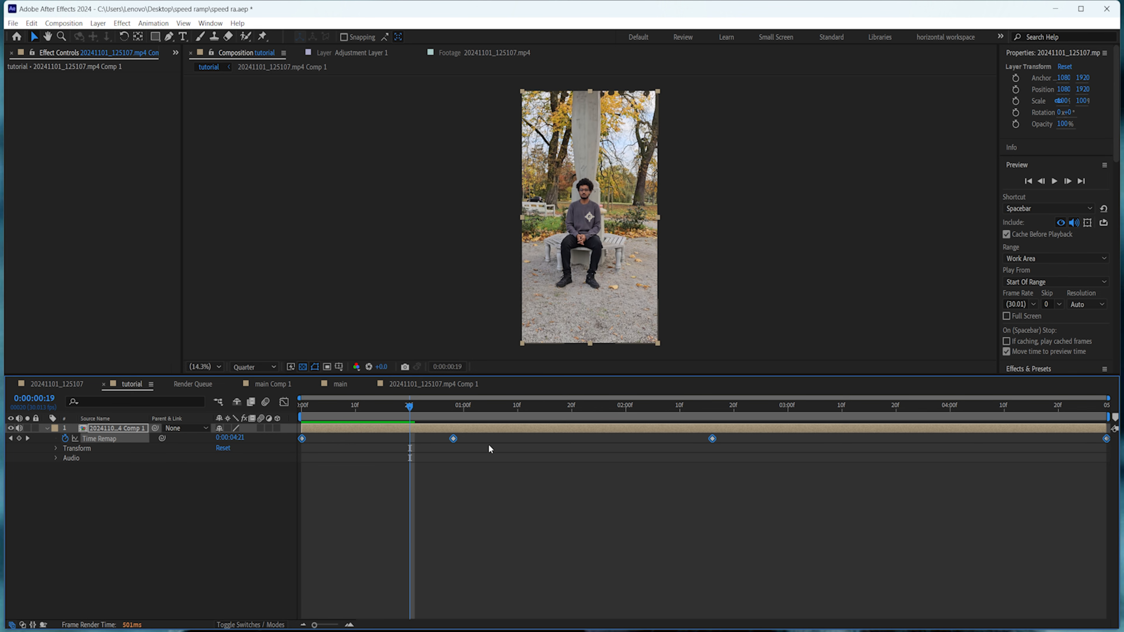
# - Apply Easy Ease to all selected Time Remap keyframes
pyautogui.rightClick(454, 439)
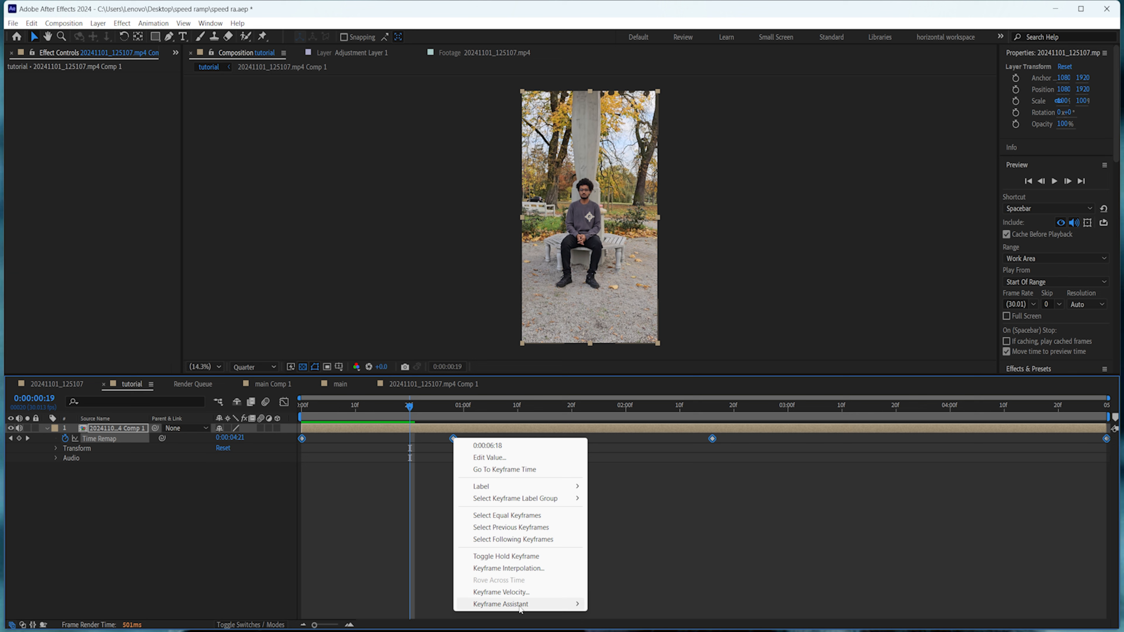
pyautogui.moveTo(520, 609)
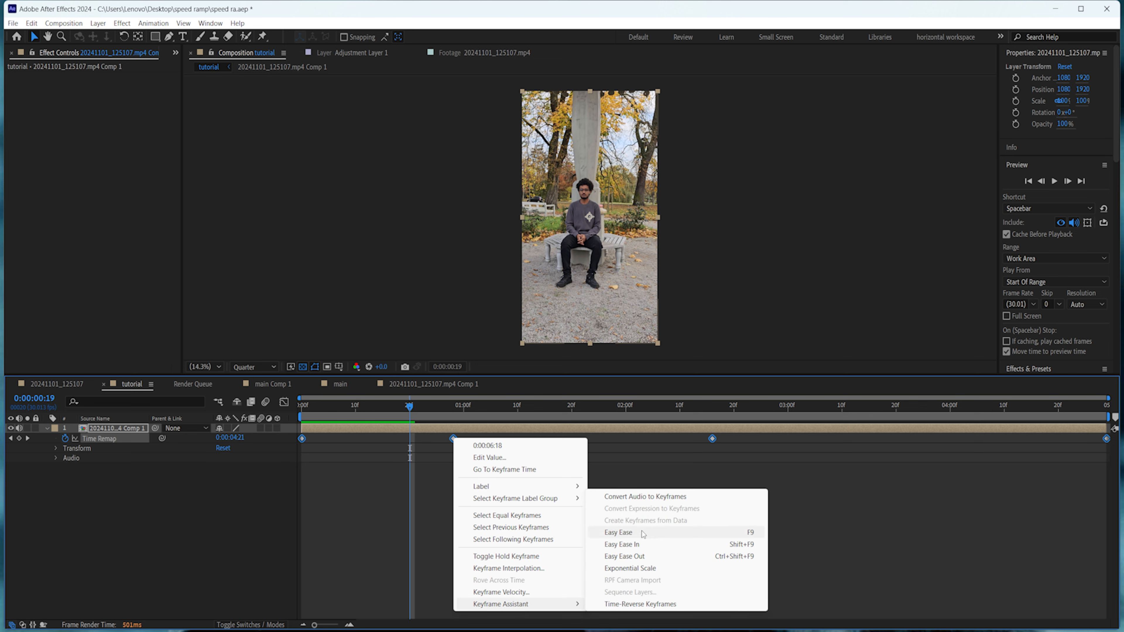
pyautogui.click(619, 533)
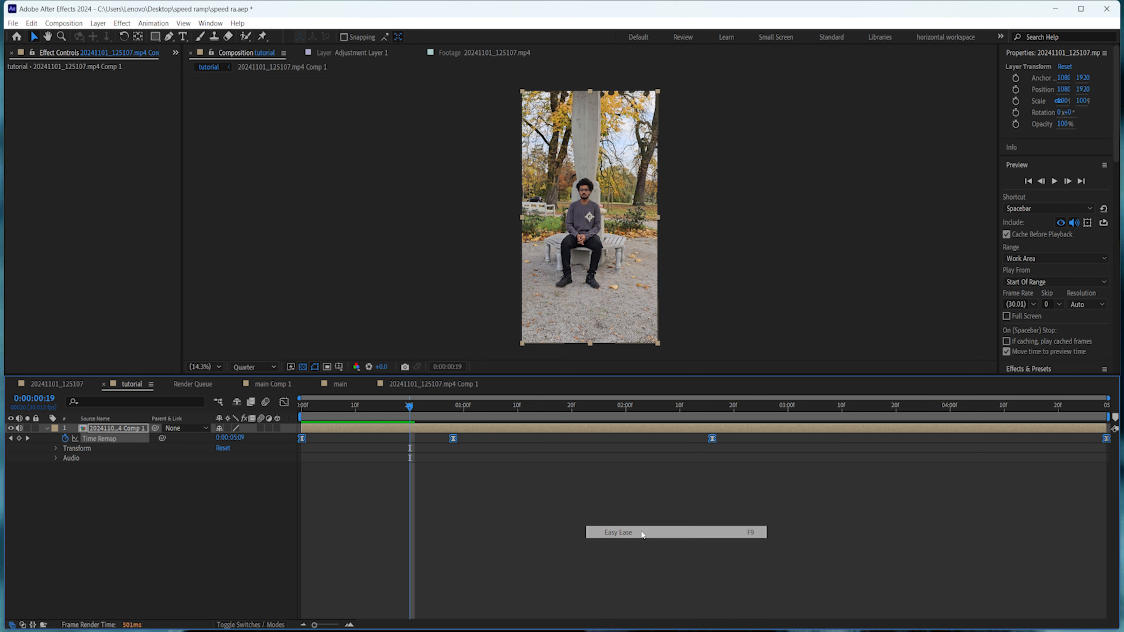
# - In the Graph Editor, select all Time Remap keyframes and lengthen their incoming handles to shift the speed peaks earlier
pyautogui.click(284, 402)
pyautogui.moveTo(314, 624); pyautogui.dragTo(310, 626)
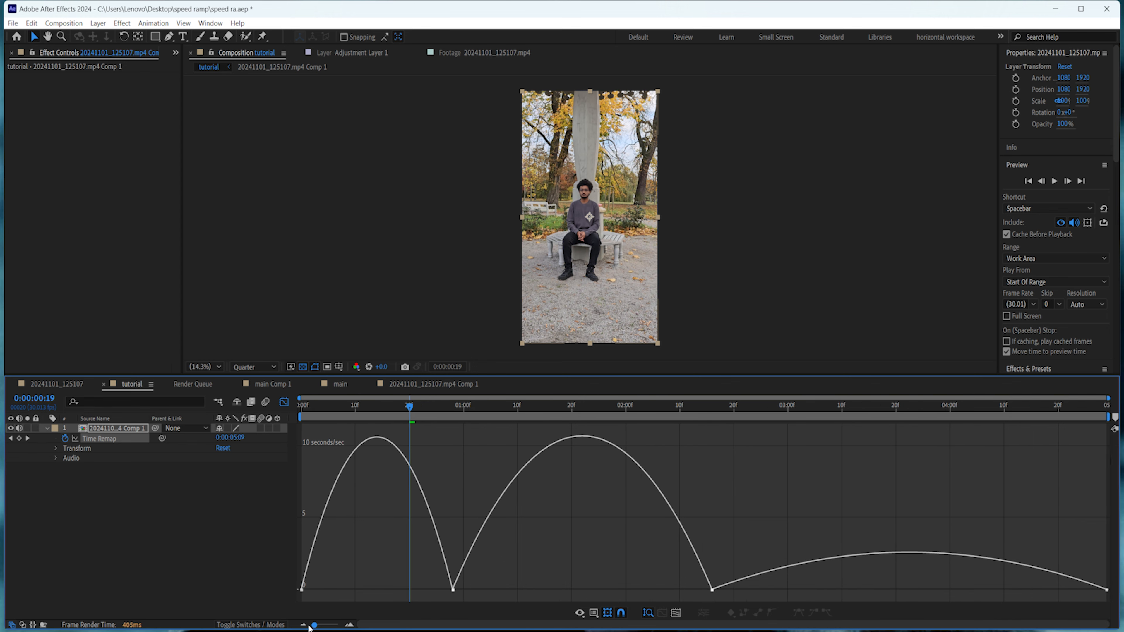
pyautogui.moveTo(408, 407); pyautogui.dragTo(366, 412)
pyautogui.moveTo(297, 564); pyautogui.dragTo(1111, 598)
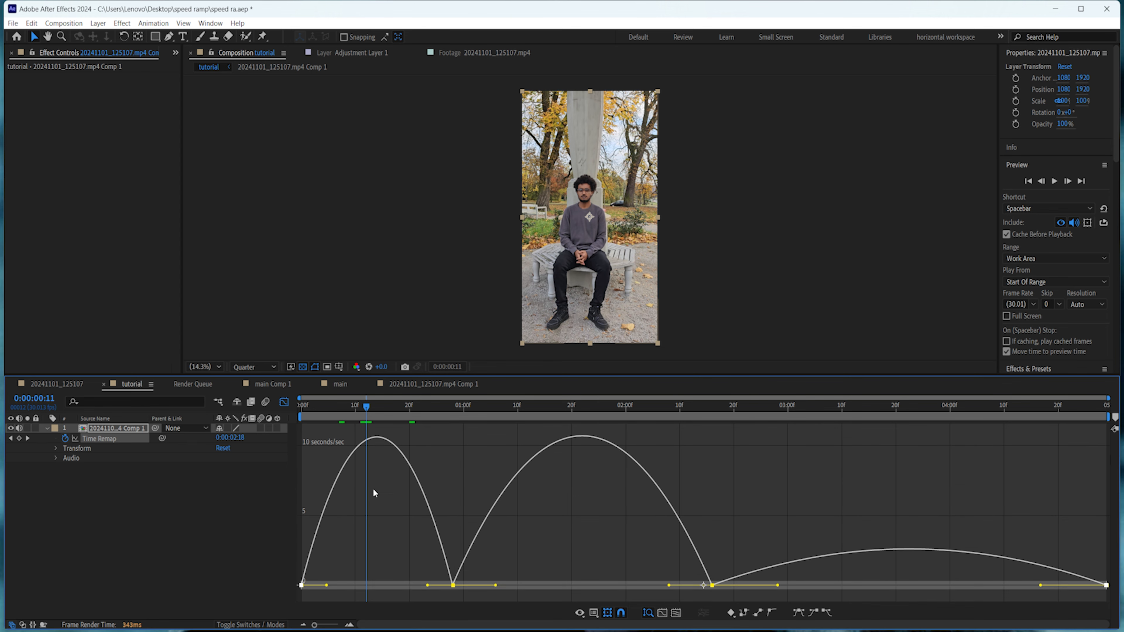
pyautogui.moveTo(428, 588); pyautogui.dragTo(377, 589)
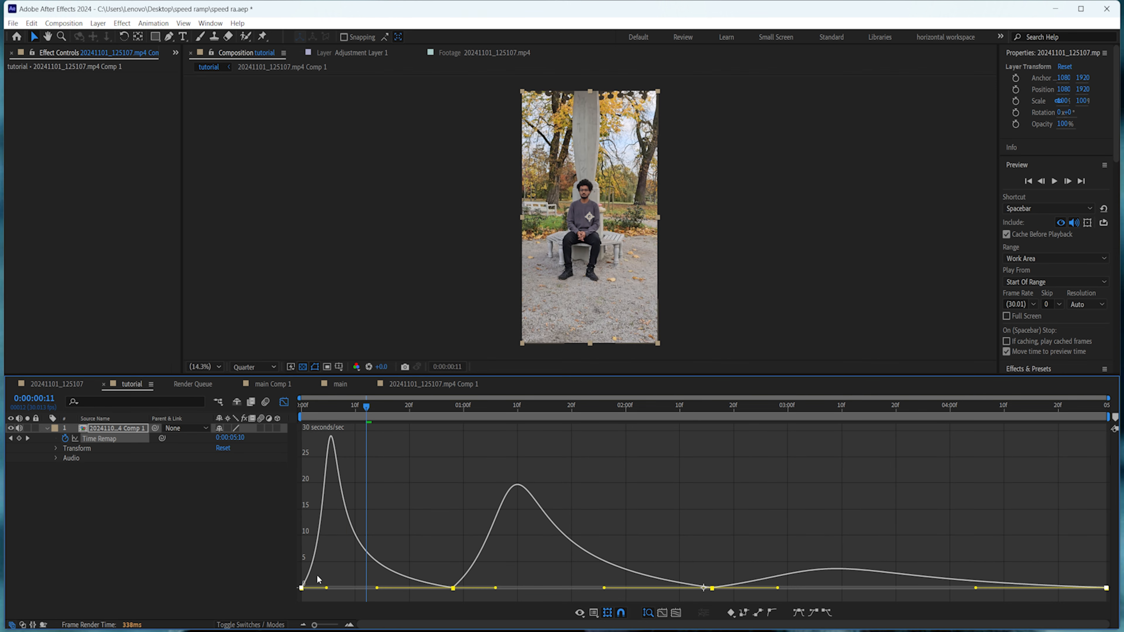
# - Lengthen only the last keyframe's incoming handle further to sharpen the final speed peak
pyautogui.click(451, 583)
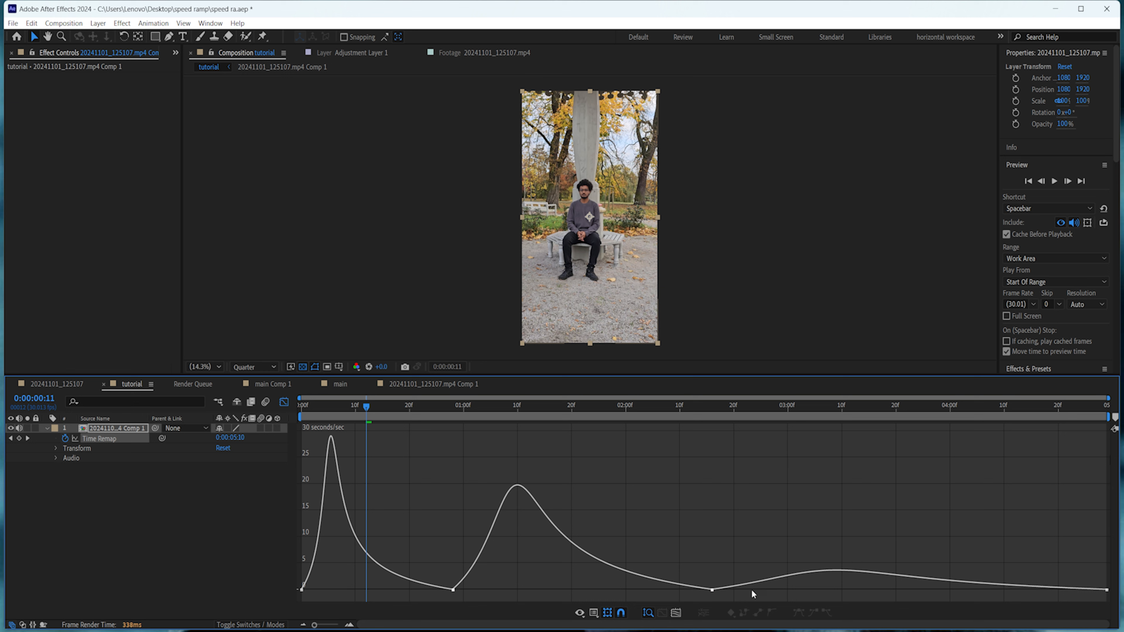
pyautogui.moveTo(707, 570); pyautogui.dragTo(744, 601)
pyautogui.moveTo(976, 590); pyautogui.dragTo(909, 590)
# - Review the speed ramp, close the Graph Editor and move the third Time Remap keyframe to about 3 seconds
pyautogui.press('space')
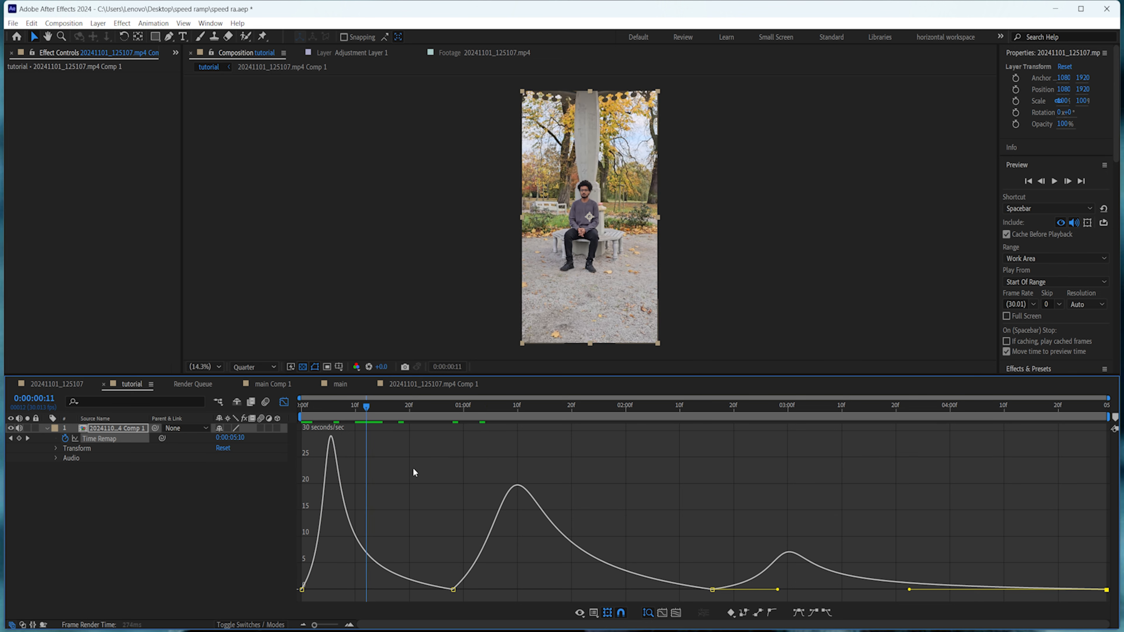
pyautogui.moveTo(645, 546); pyautogui.dragTo(919, 619)
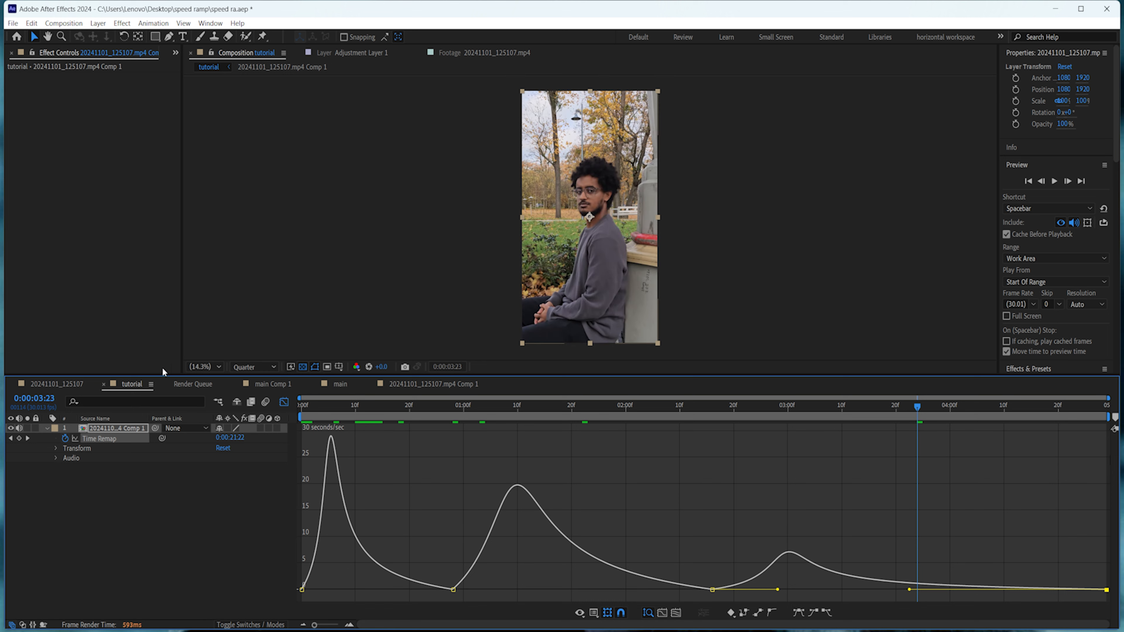
pyautogui.click(283, 404)
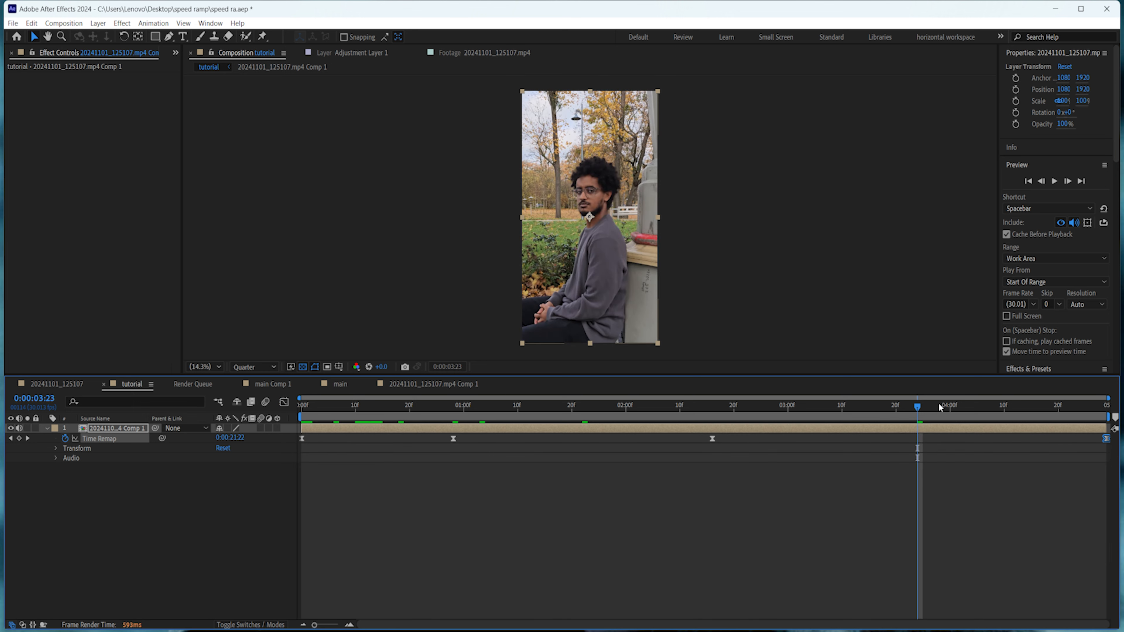
pyautogui.moveTo(921, 410); pyautogui.dragTo(583, 410)
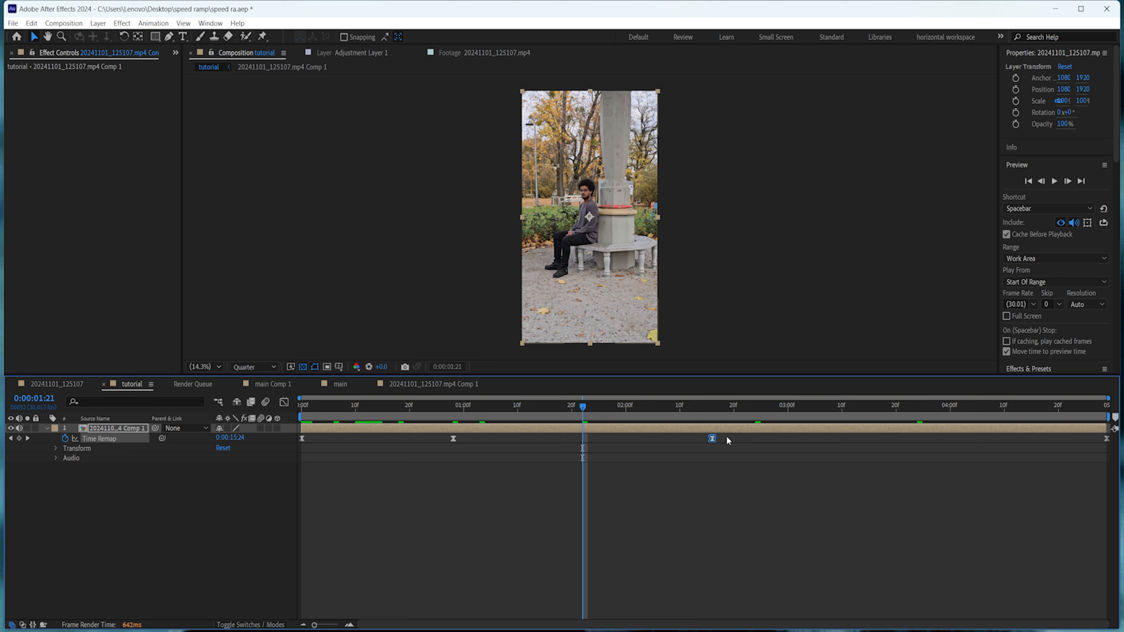
pyautogui.moveTo(712, 438); pyautogui.dragTo(787, 439)
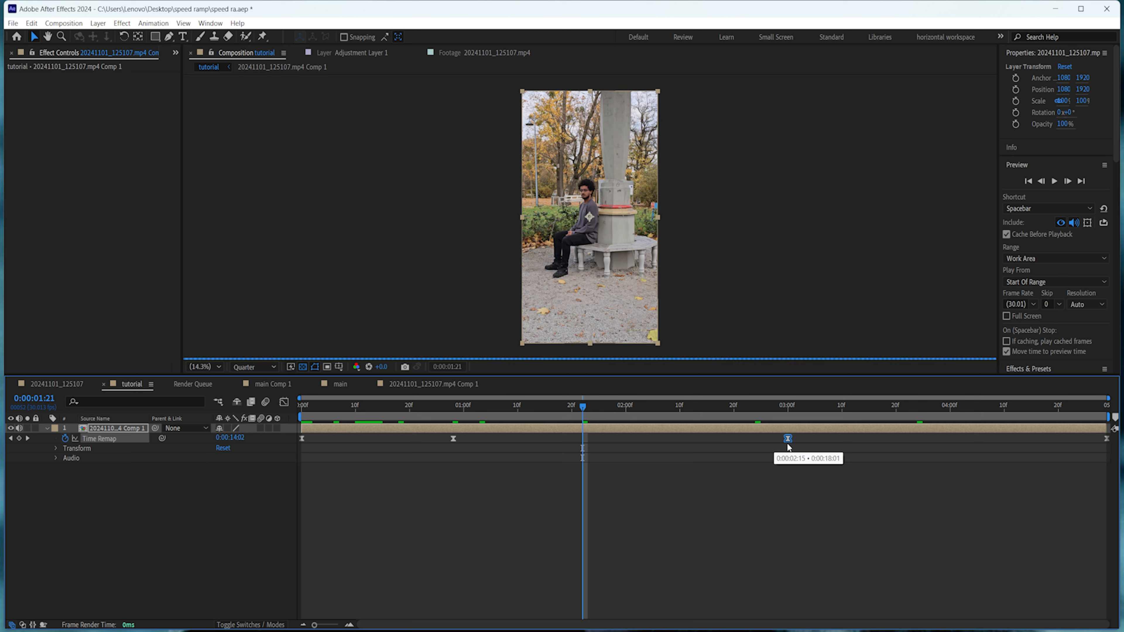
# - Move the second Time Remap keyframe to the 1-second mark and check the frames around 1:20
pyautogui.moveTo(453, 438); pyautogui.dragTo(463, 438)
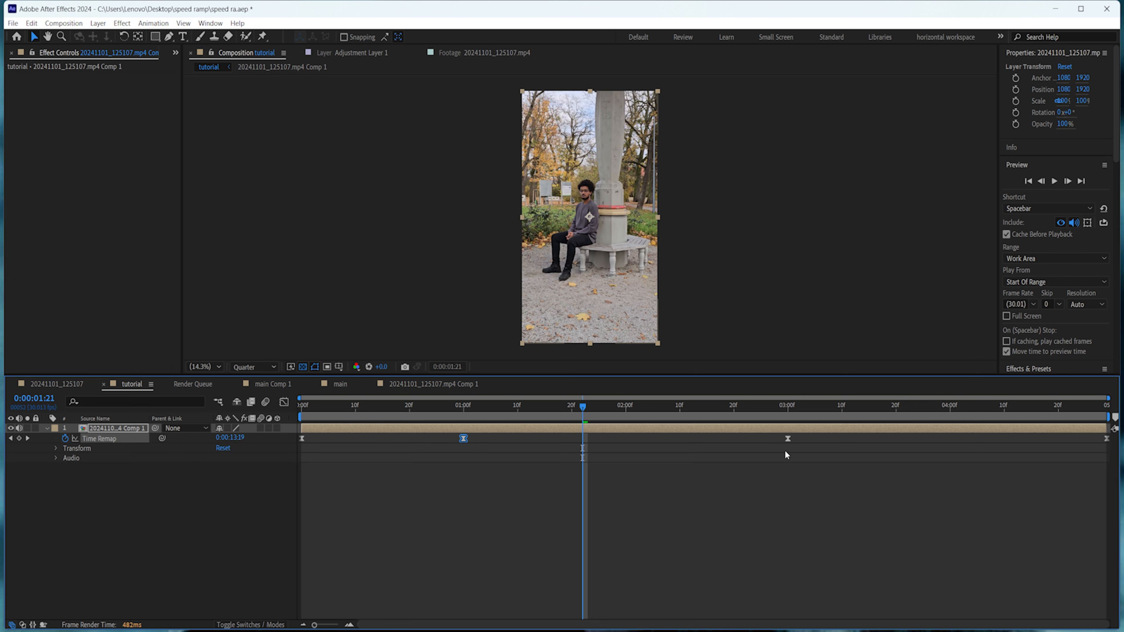
pyautogui.click(464, 301)
pyautogui.click(577, 406)
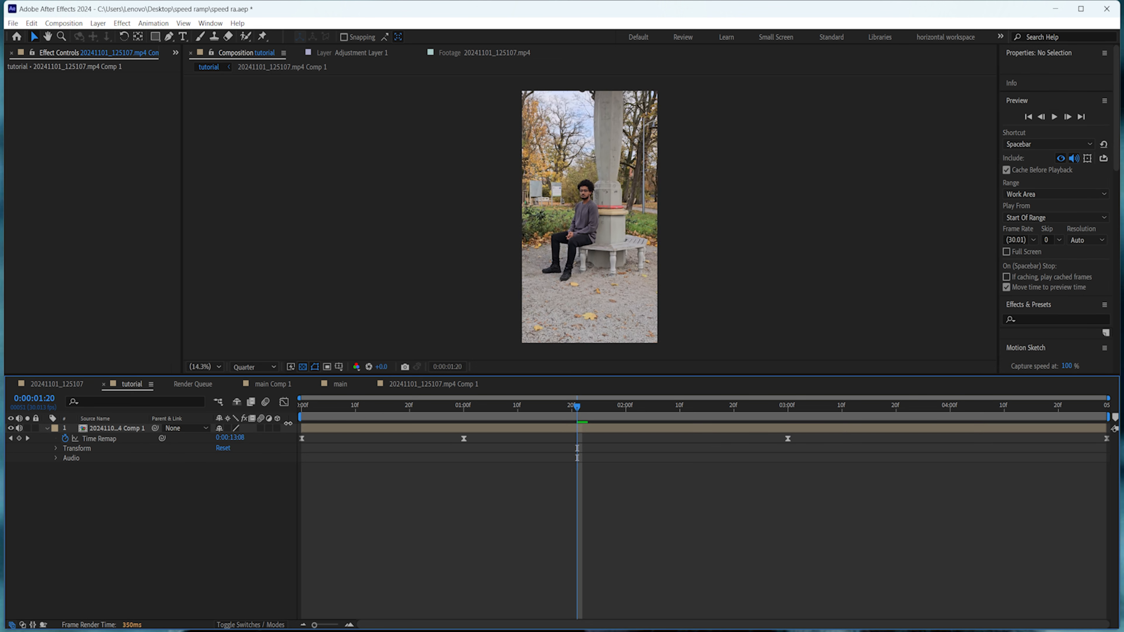
pyautogui.moveTo(579, 406)
pyautogui.mouseDown()
pyautogui.moveTo(301, 407)
pyautogui.moveTo(594, 420)
pyautogui.mouseUp()
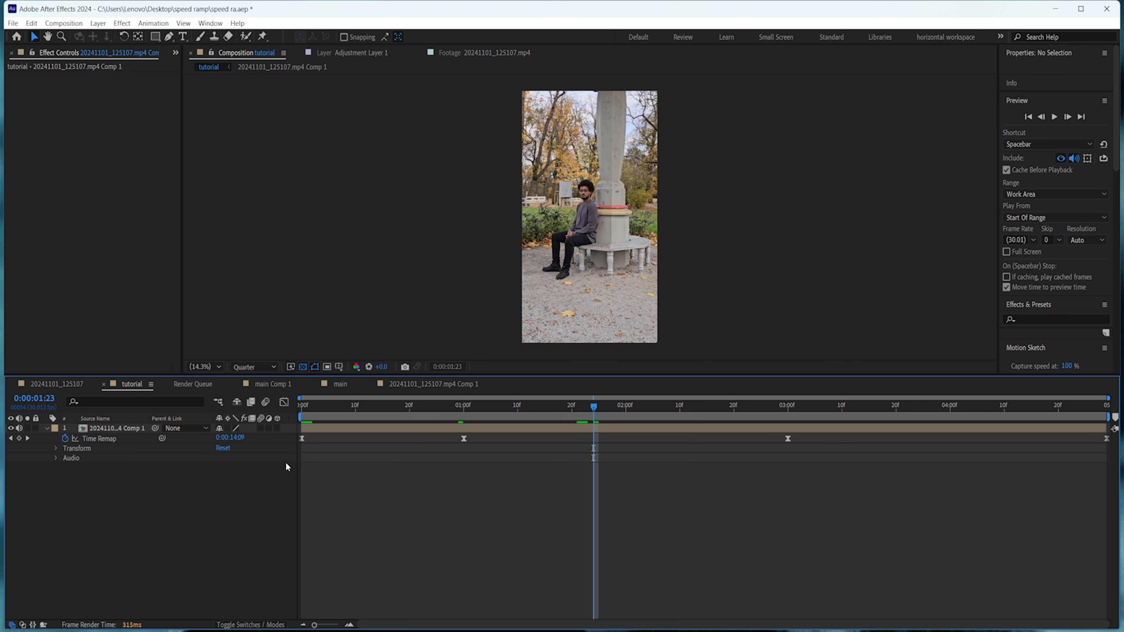
# - Copy the first Time Remap keyframe, paste it at 0:00:01:28 and scrub through the retimed section from the start
pyautogui.click(307, 436)
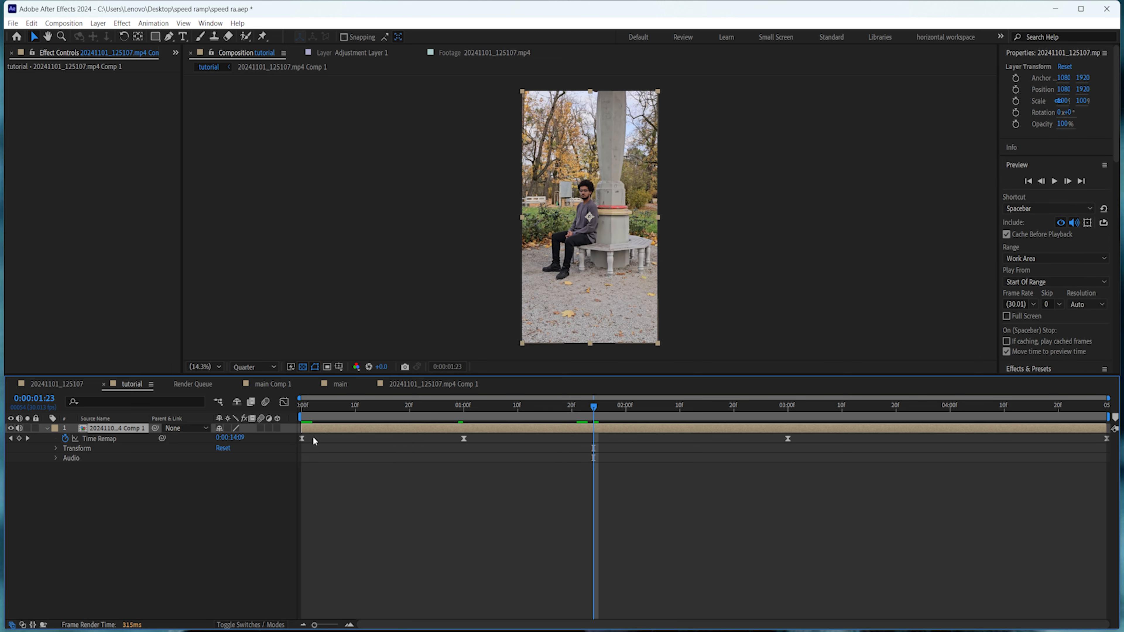
pyautogui.moveTo(313, 436); pyautogui.dragTo(292, 447)
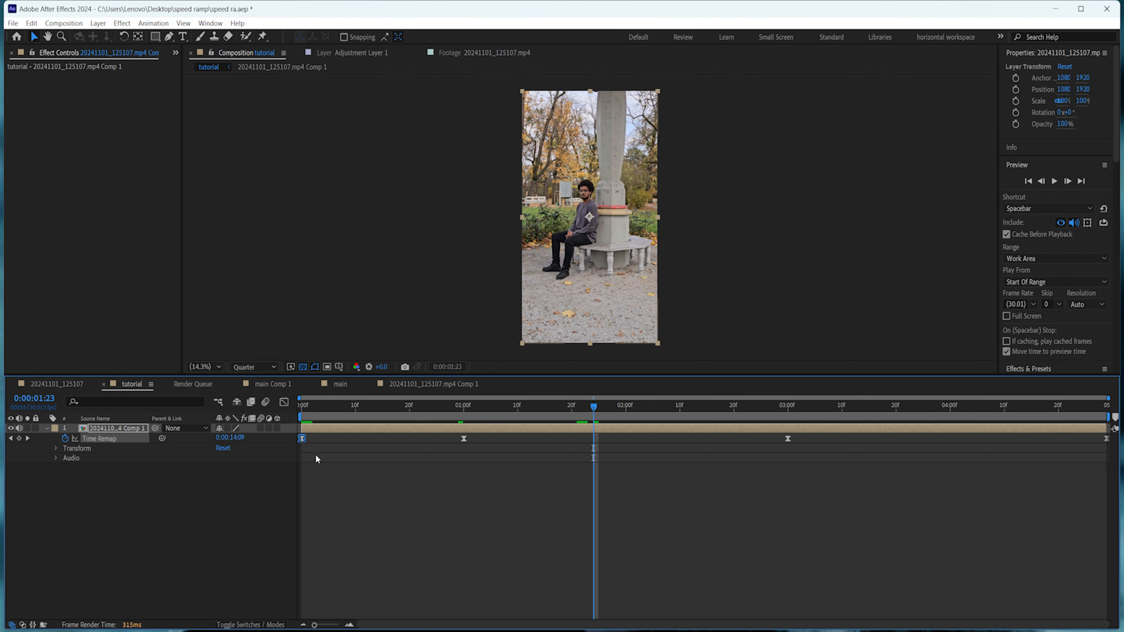
pyautogui.moveTo(595, 407); pyautogui.dragTo(624, 407)
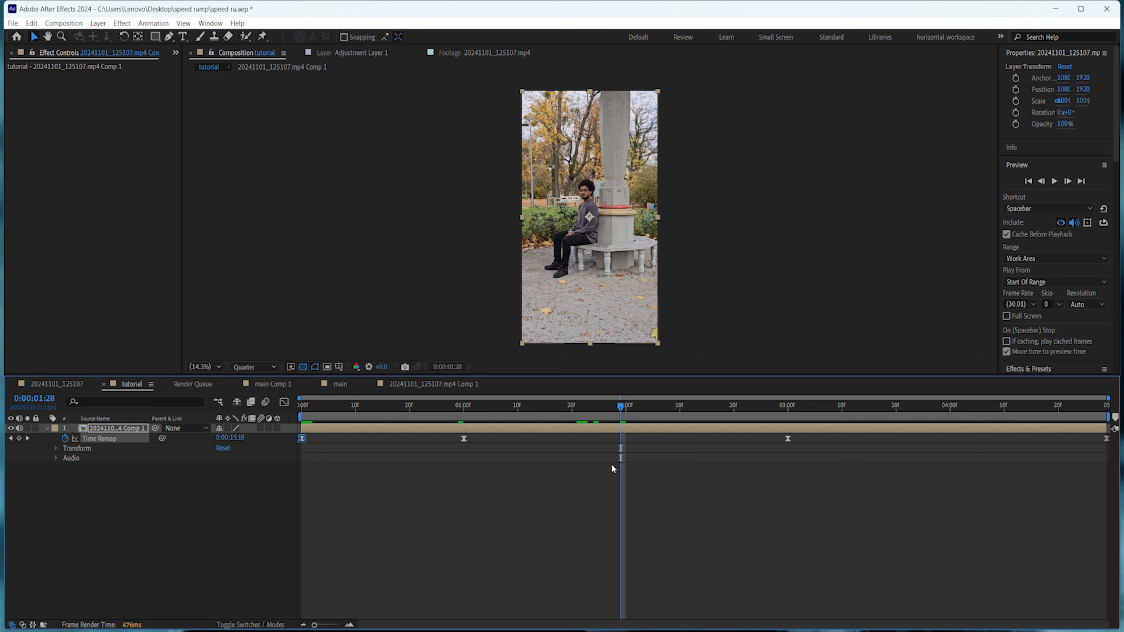
pyautogui.hotkey('ctrl', 'v')
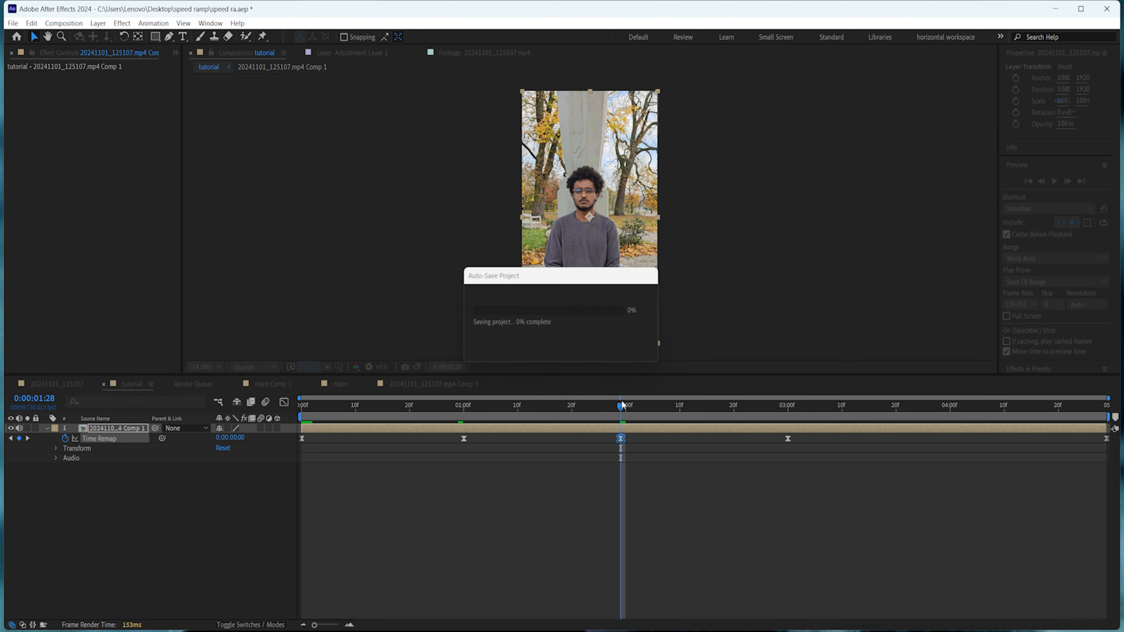
pyautogui.moveTo(621, 407); pyautogui.dragTo(278, 409)
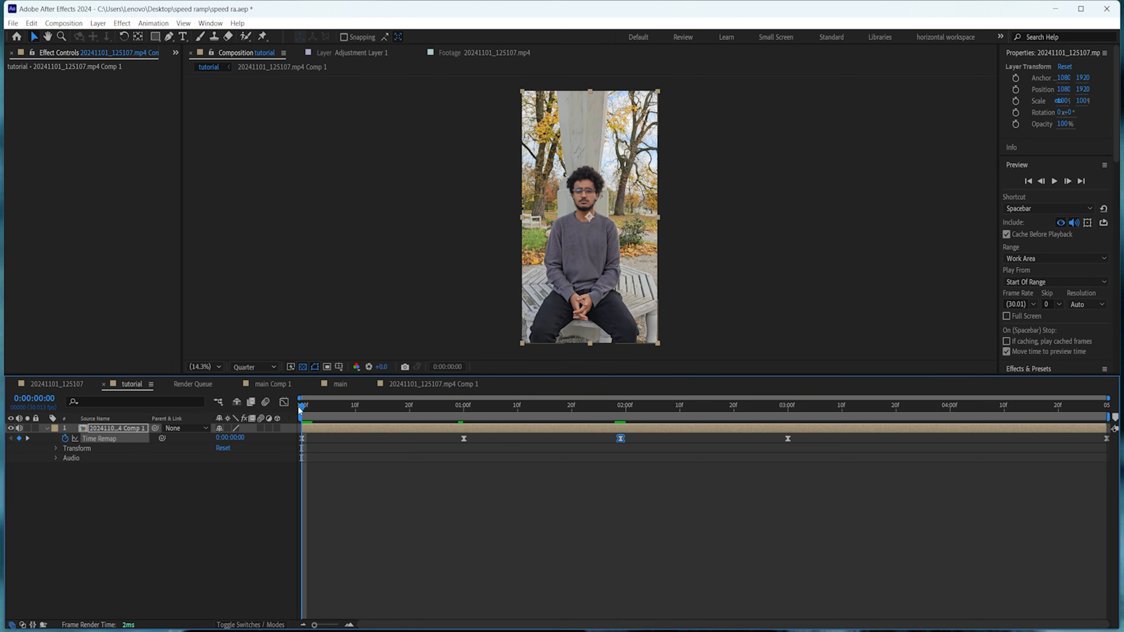
pyautogui.moveTo(304, 408); pyautogui.dragTo(621, 455)
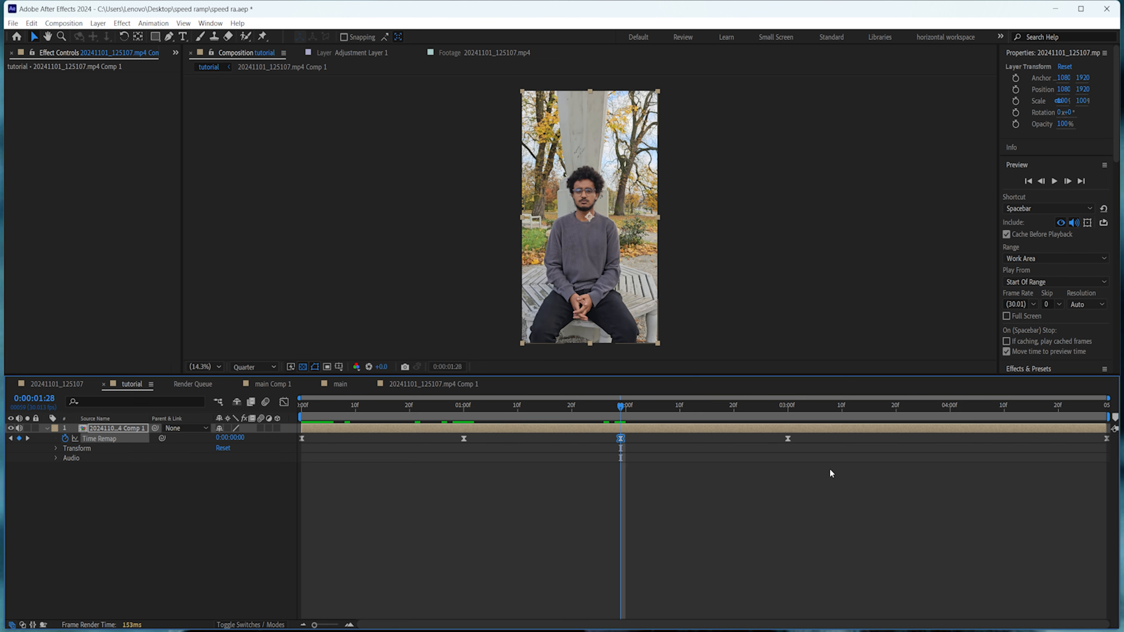
# - Move the 3-second Time Remap keyframe to about 0:00:03:10 and the pasted keyframe to 2 seconds
pyautogui.doubleClick(788, 439)
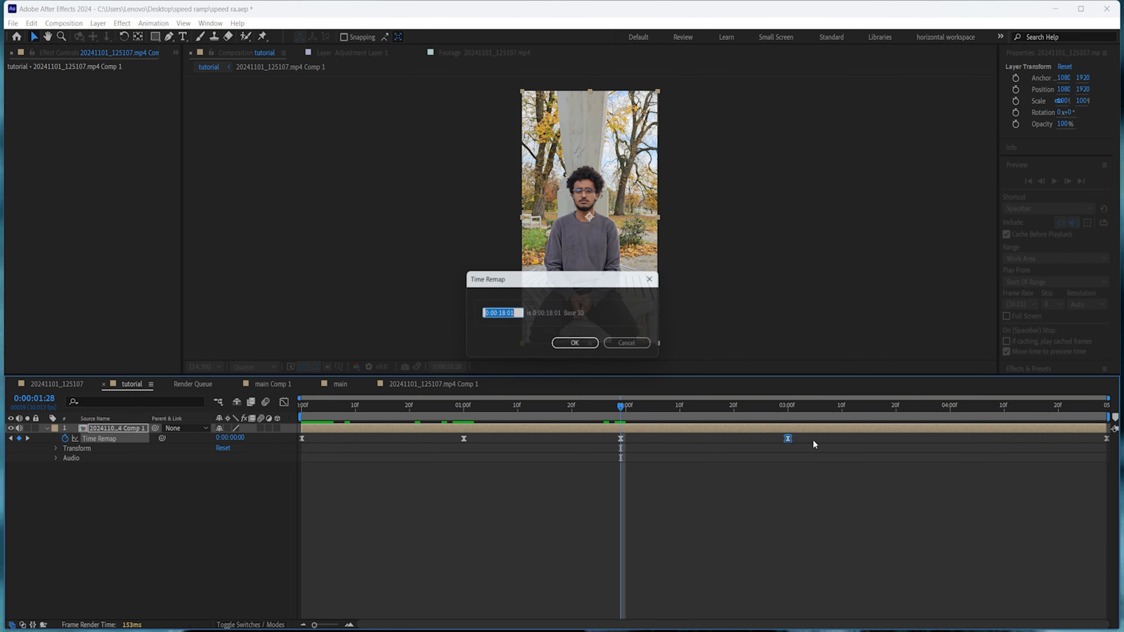
pyautogui.press('Return')
pyautogui.moveTo(788, 439); pyautogui.dragTo(842, 438)
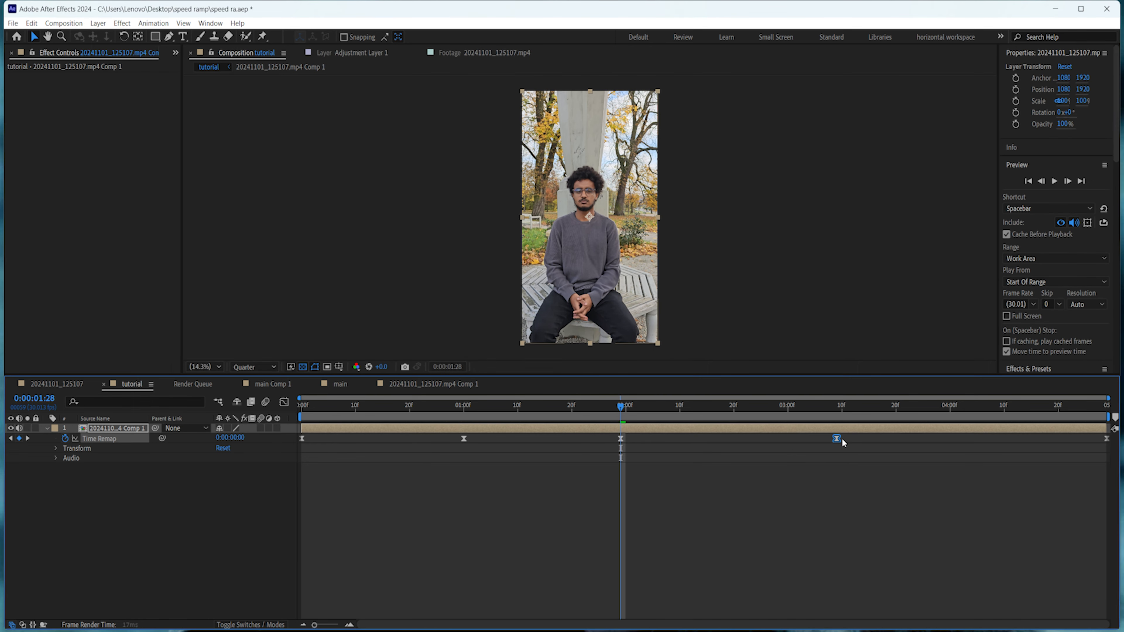
pyautogui.moveTo(621, 442); pyautogui.dragTo(626, 443)
# - In the Graph Editor, lengthen the 2-second keyframe's incoming handle to about halfway toward the 1-second keyframe, and return to the keyframe view
pyautogui.moveTo(295, 434); pyautogui.dragTo(1110, 509)
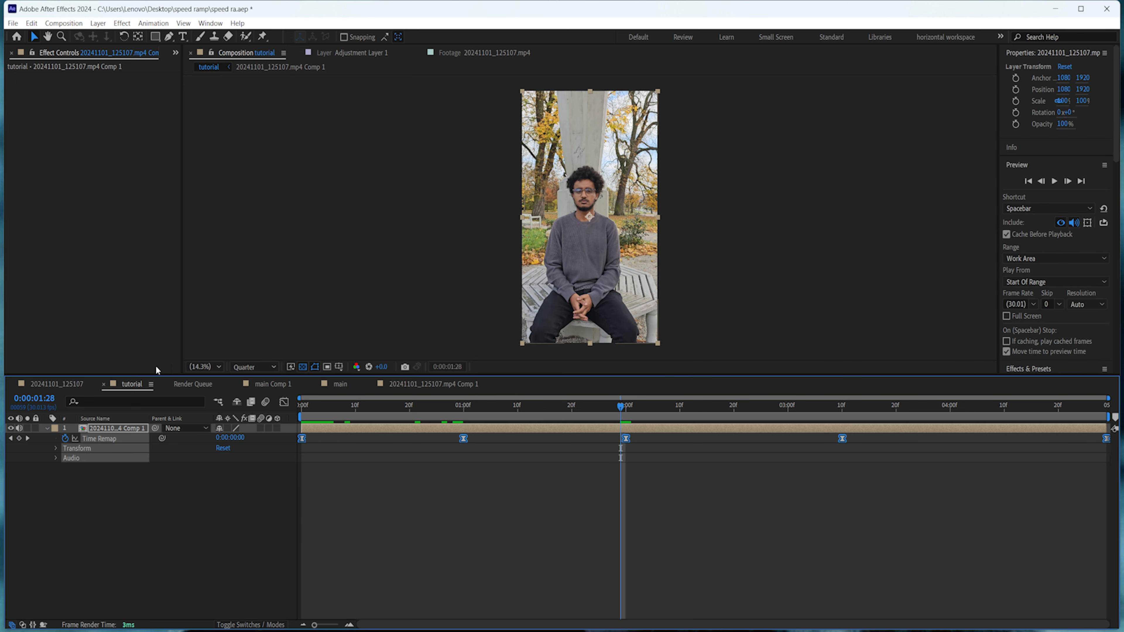
pyautogui.click(284, 402)
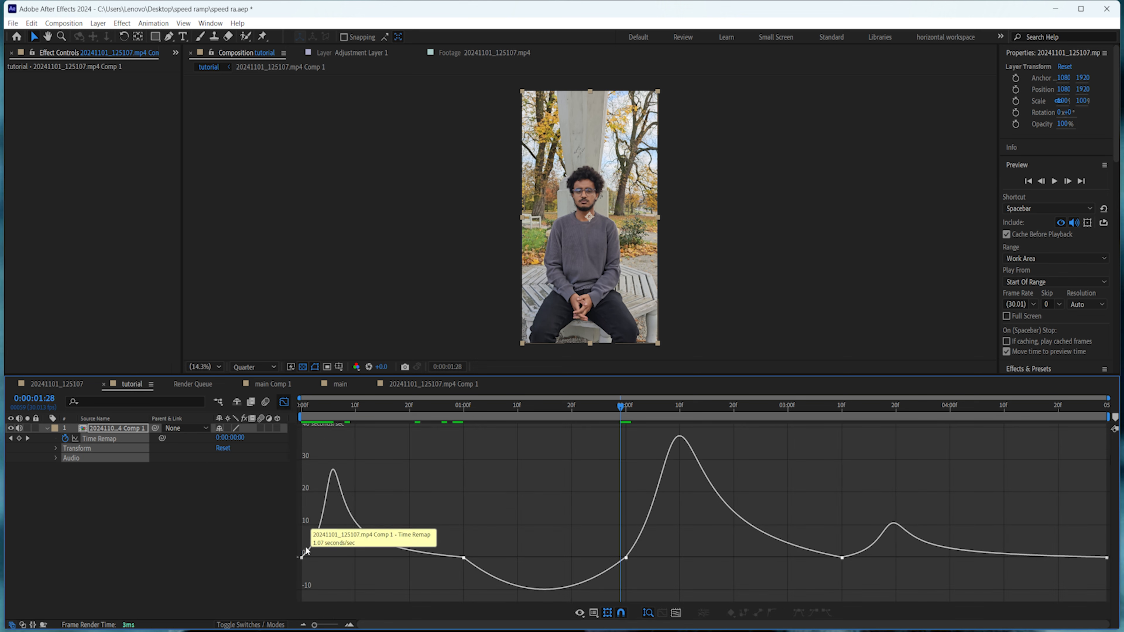
pyautogui.press('space')
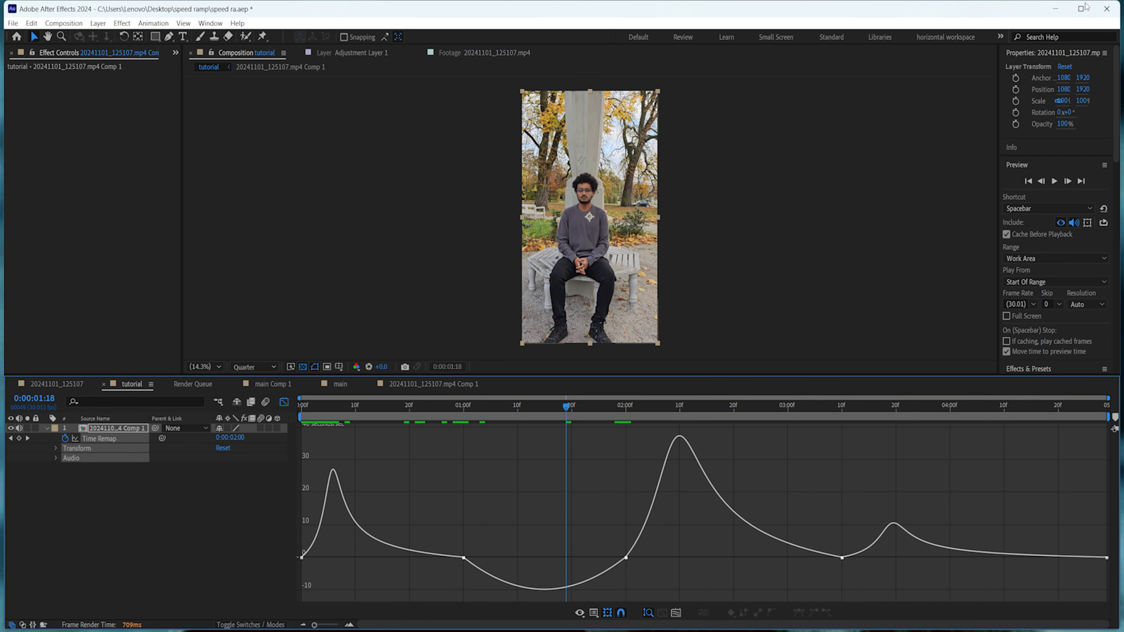
pyautogui.click(1084, 12)
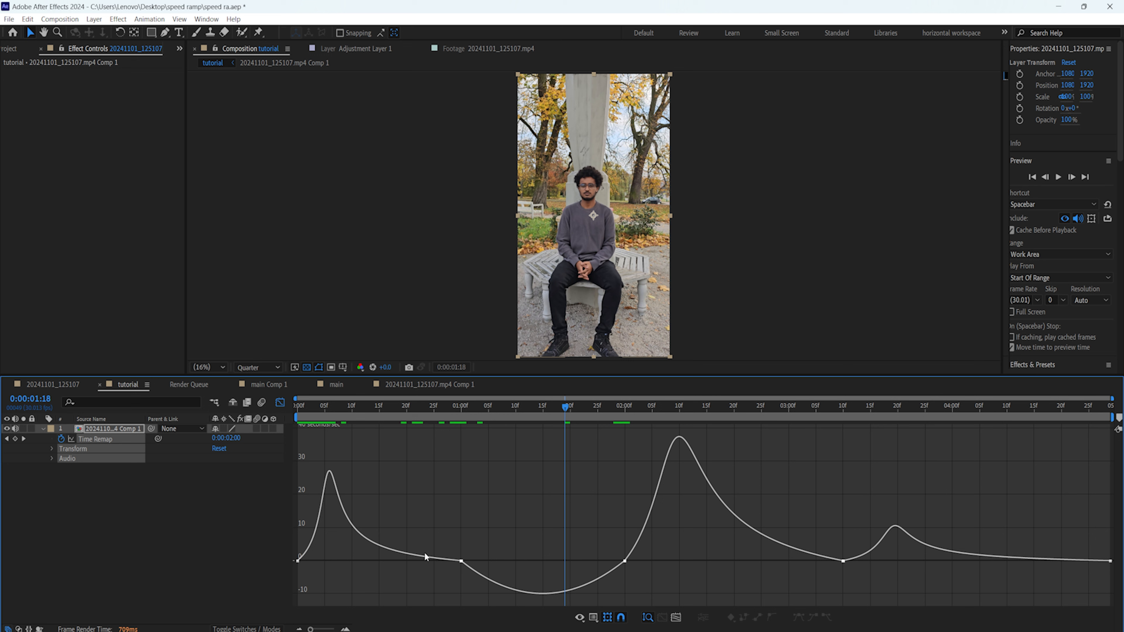
pyautogui.moveTo(461, 550); pyautogui.dragTo(646, 592)
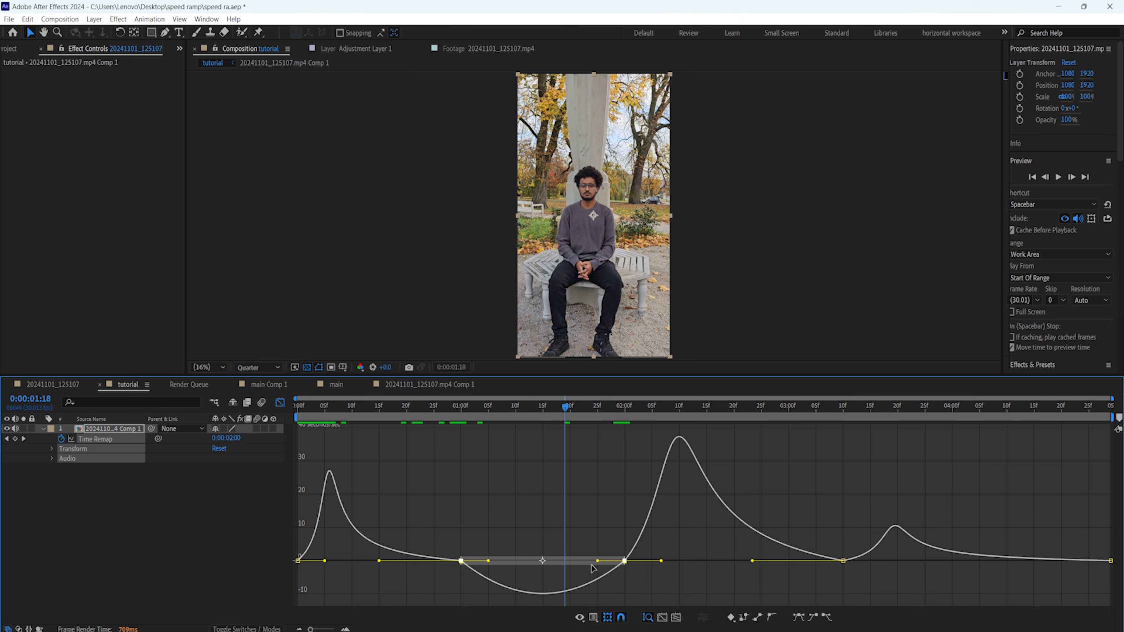
pyautogui.moveTo(597, 561); pyautogui.dragTo(543, 565)
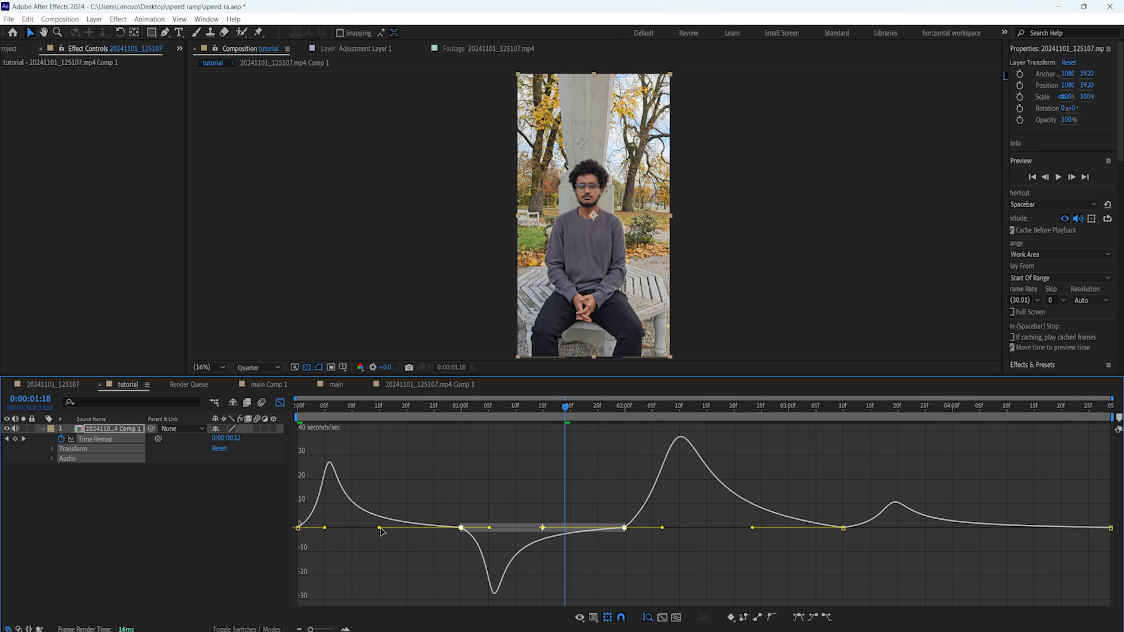
pyautogui.moveTo(381, 528); pyautogui.dragTo(381, 528)
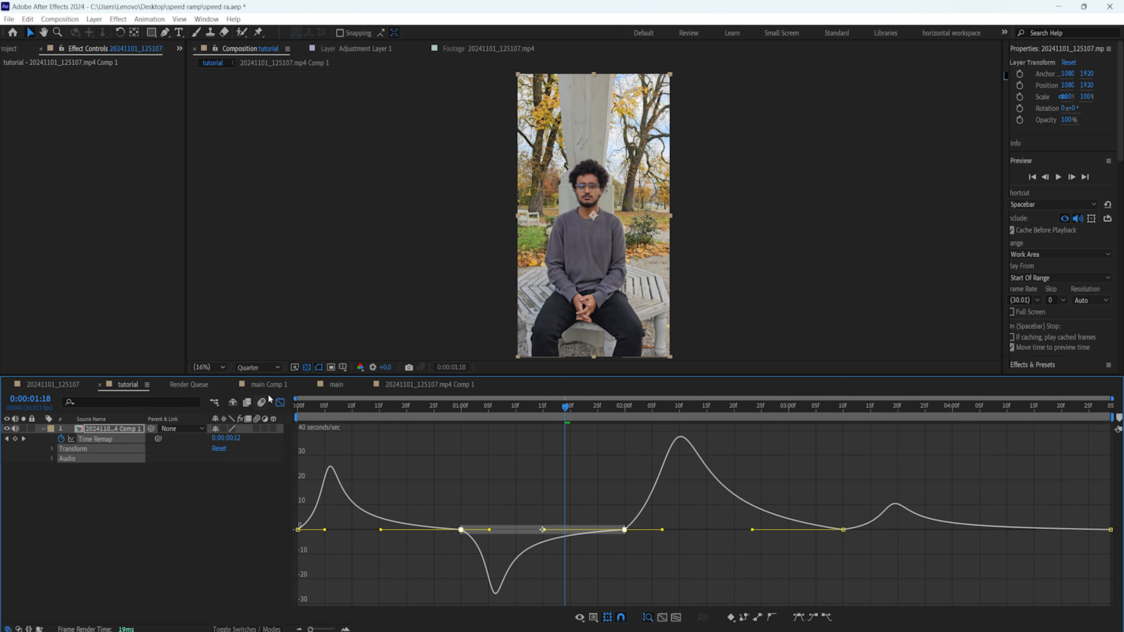
pyautogui.click(280, 402)
pyautogui.moveTo(565, 407); pyautogui.dragTo(292, 442)
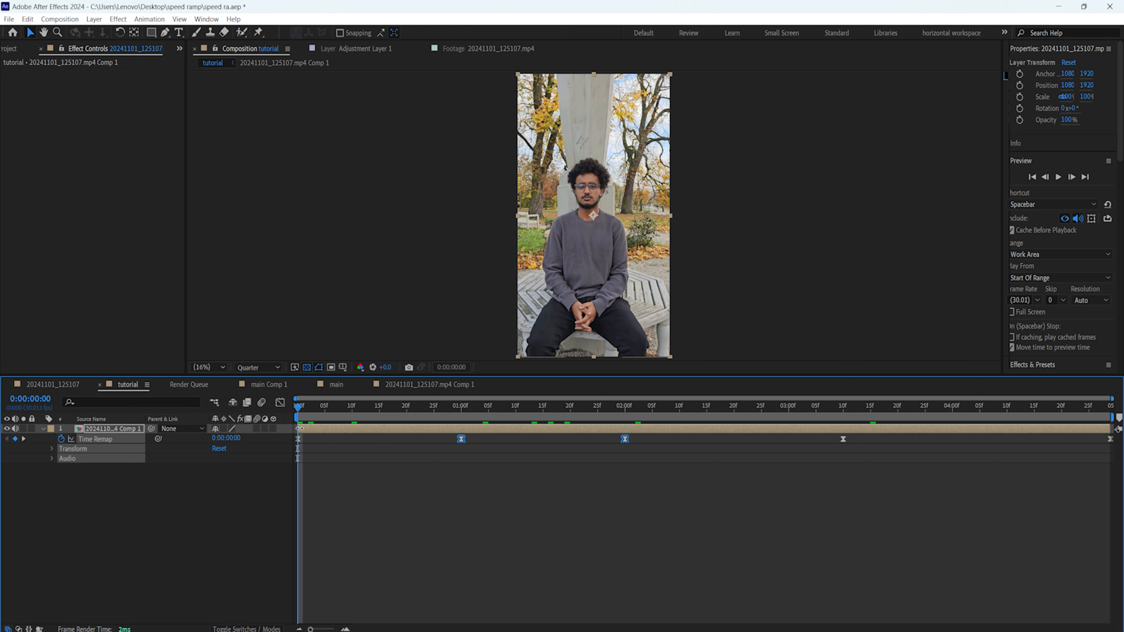
# - Move the last Time Remap keyframe to 4 seconds and the one before it to 3 seconds, spacing them one second apart
pyautogui.click(298, 439)
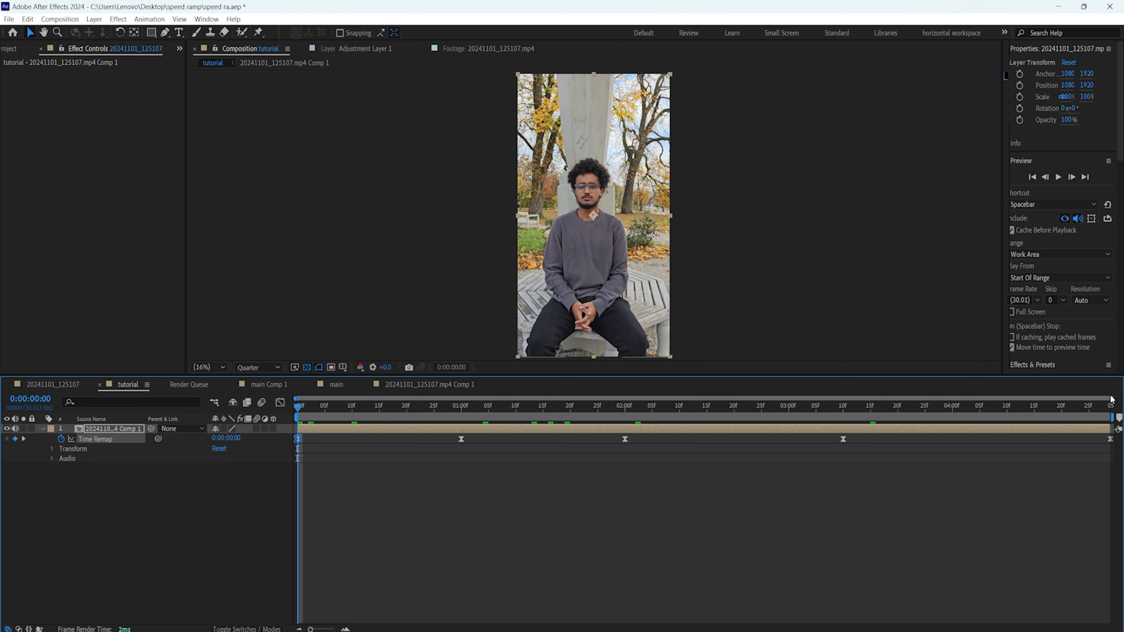
pyautogui.click(1110, 440)
pyautogui.moveTo(1111, 439); pyautogui.dragTo(990, 439)
pyautogui.moveTo(843, 441); pyautogui.dragTo(790, 442)
pyautogui.moveTo(991, 440); pyautogui.dragTo(952, 440)
# - Copy the first Time Remap keyframe and paste it near the end of the composition at 0:00:04:27
pyautogui.moveTo(324, 435); pyautogui.dragTo(299, 450)
pyautogui.moveTo(298, 408); pyautogui.dragTo(1107, 407)
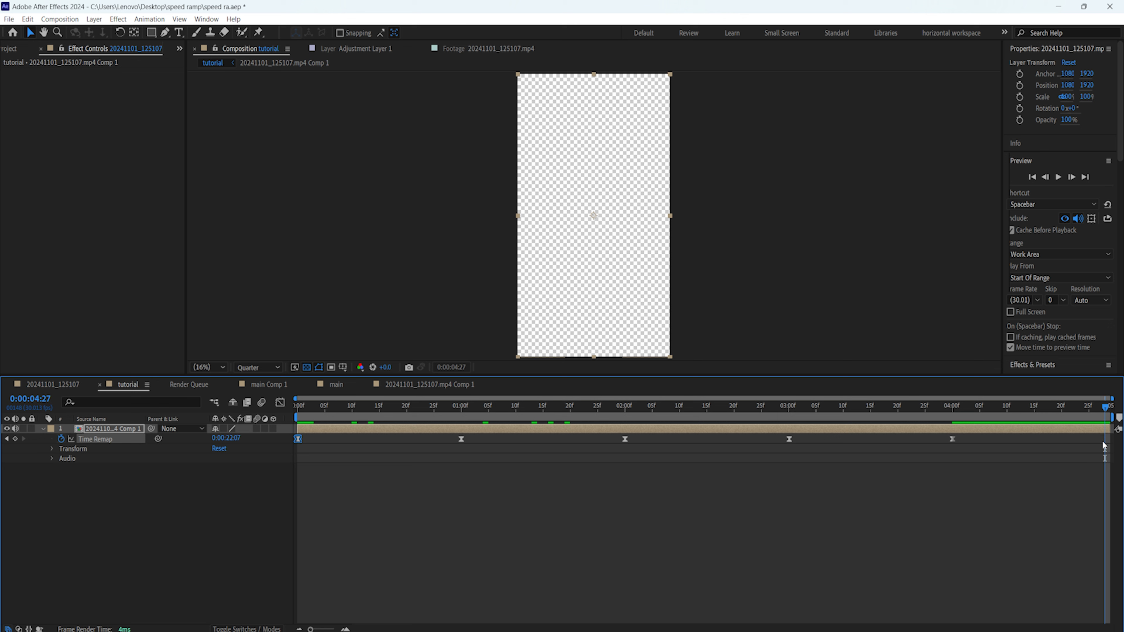
pyautogui.hotkey('ctrl', 'v')
# - In the Graph Editor, lengthen the last keyframe's incoming handle to about mid-segment, close the graph and return the playhead to the start
pyautogui.click(280, 402)
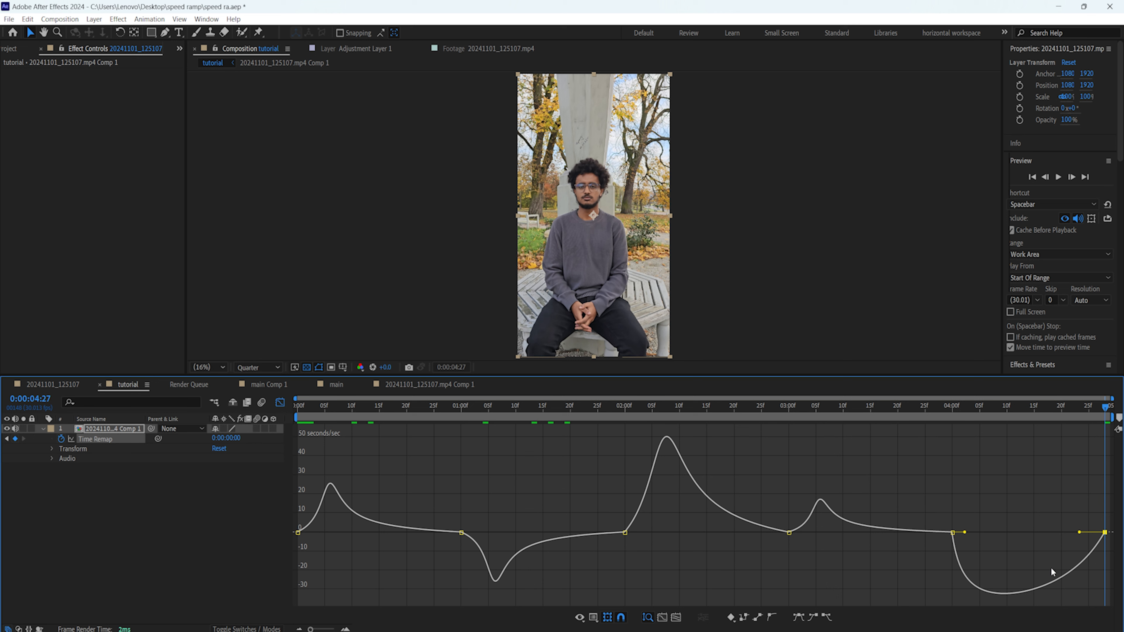
pyautogui.moveTo(938, 510); pyautogui.dragTo(1005, 535)
pyautogui.moveTo(1080, 534); pyautogui.dragTo(1022, 535)
pyautogui.moveTo(941, 480); pyautogui.dragTo(983, 492)
pyautogui.click(954, 491)
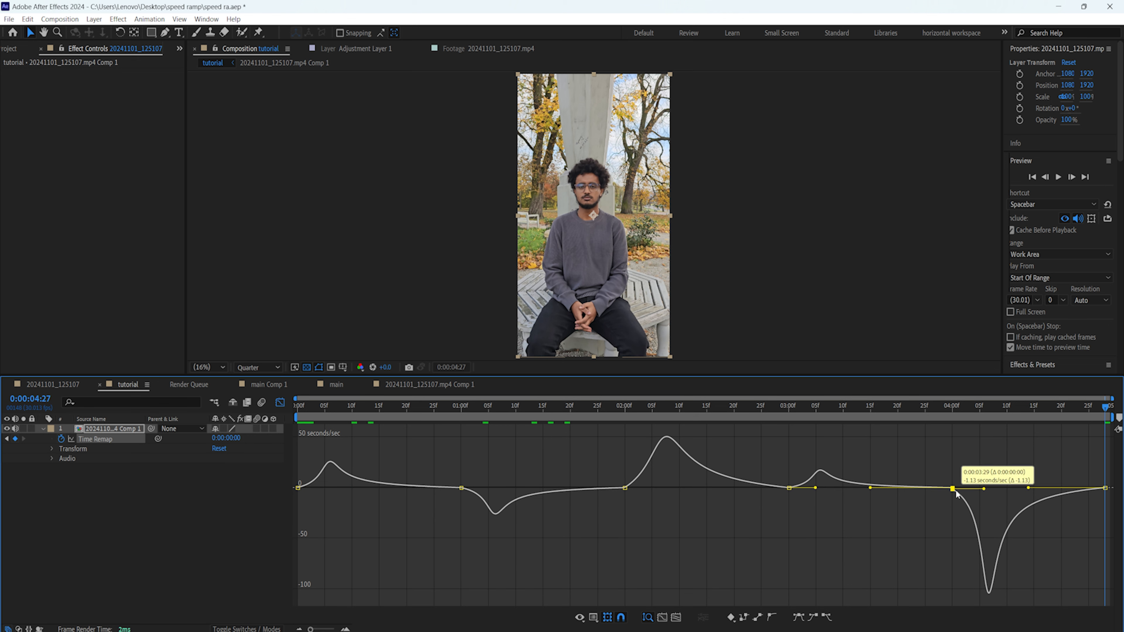
pyautogui.click(998, 510)
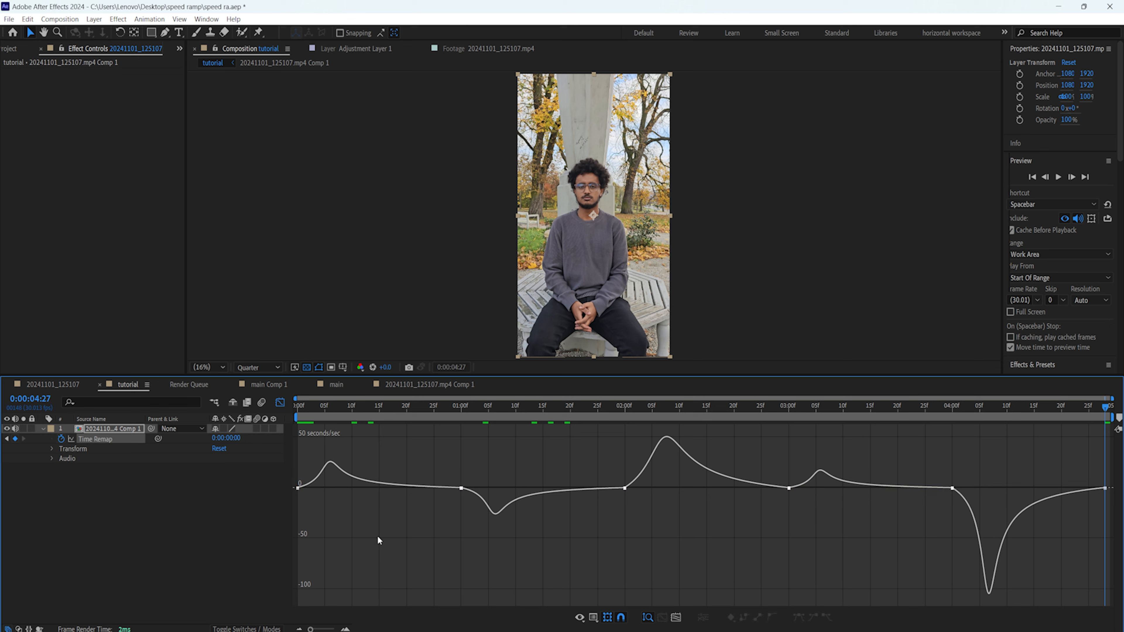
pyautogui.moveTo(305, 449); pyautogui.dragTo(1113, 582)
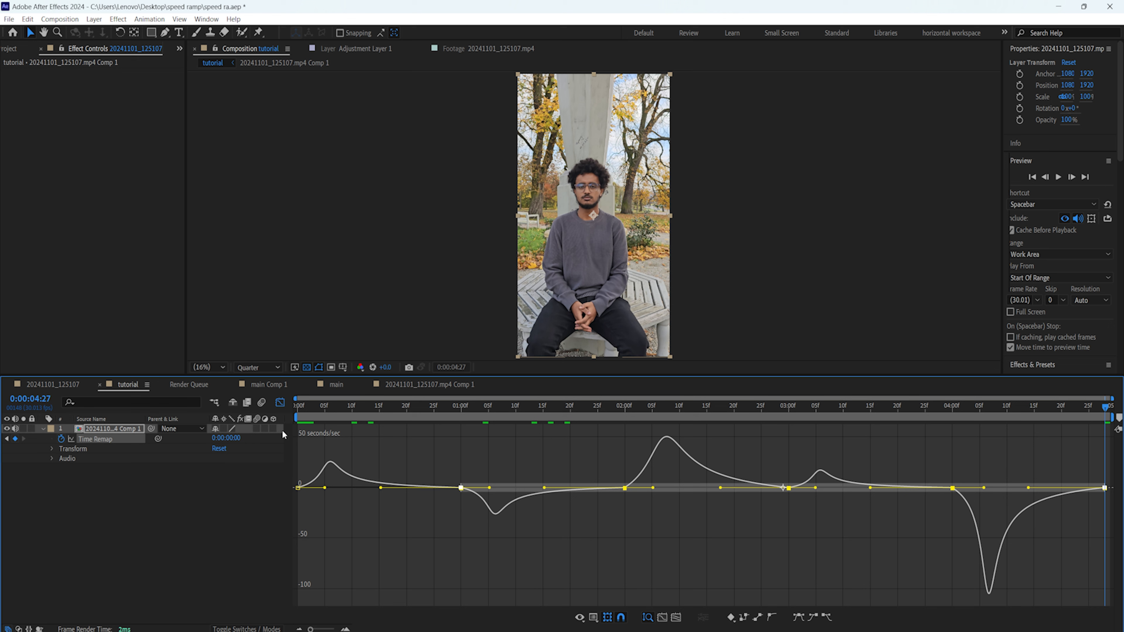
pyautogui.click(280, 402)
pyautogui.moveTo(1105, 411); pyautogui.dragTo(298, 407)
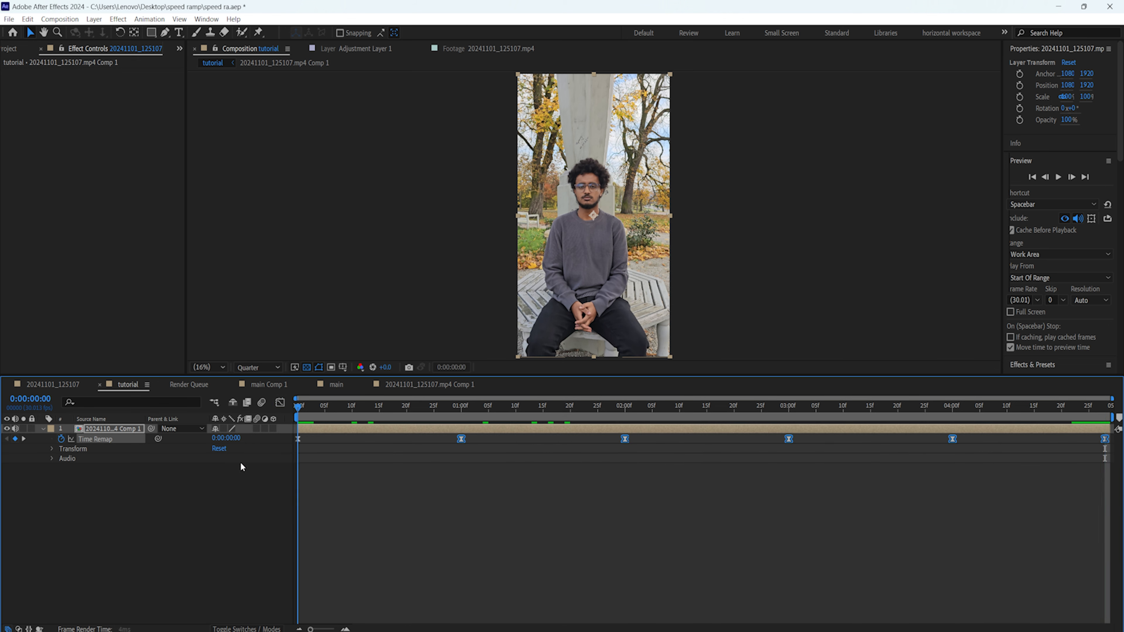
# - Enable motion blur on the time-remapped clip layer and frame blending on the footage inside its precomp, and scrub the tutorial composition
pyautogui.click(304, 431)
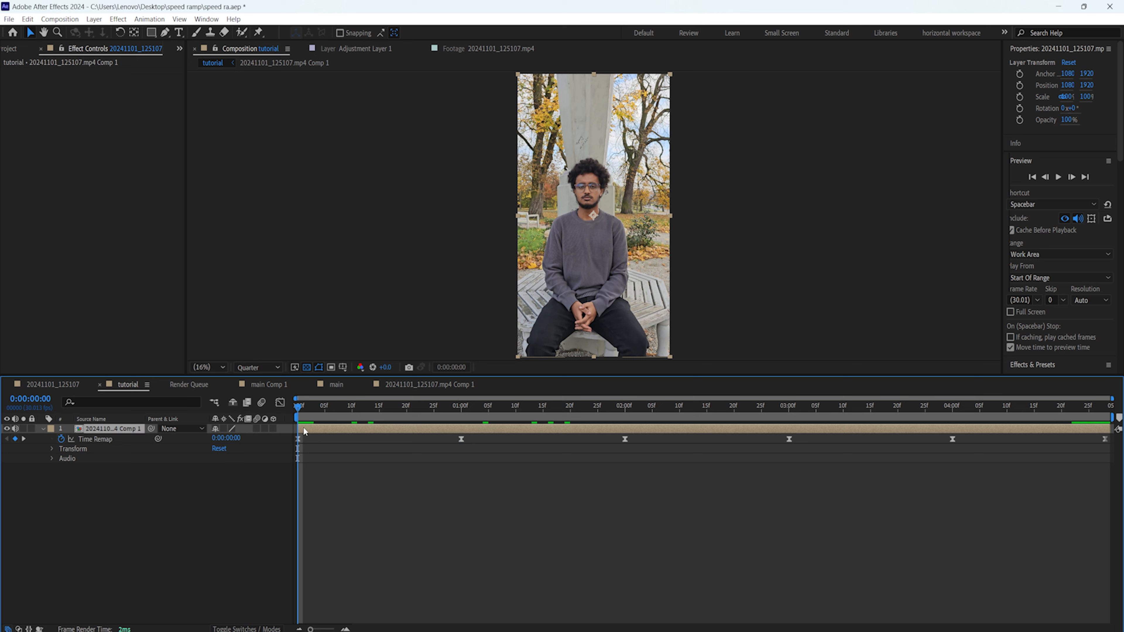
pyautogui.click(257, 429)
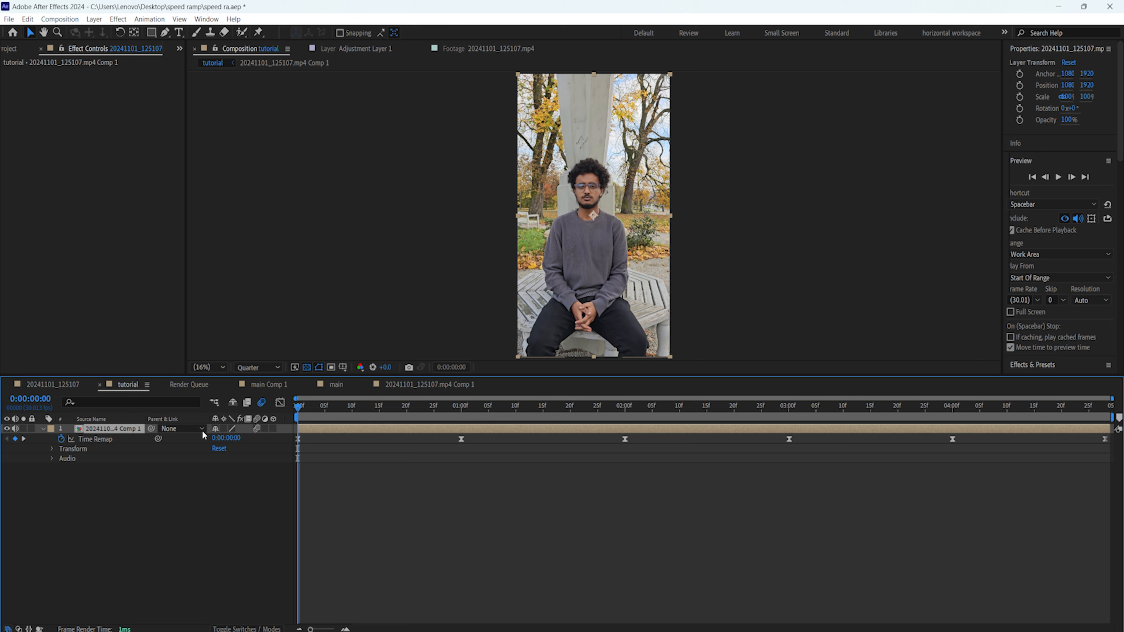
pyautogui.doubleClick(101, 431)
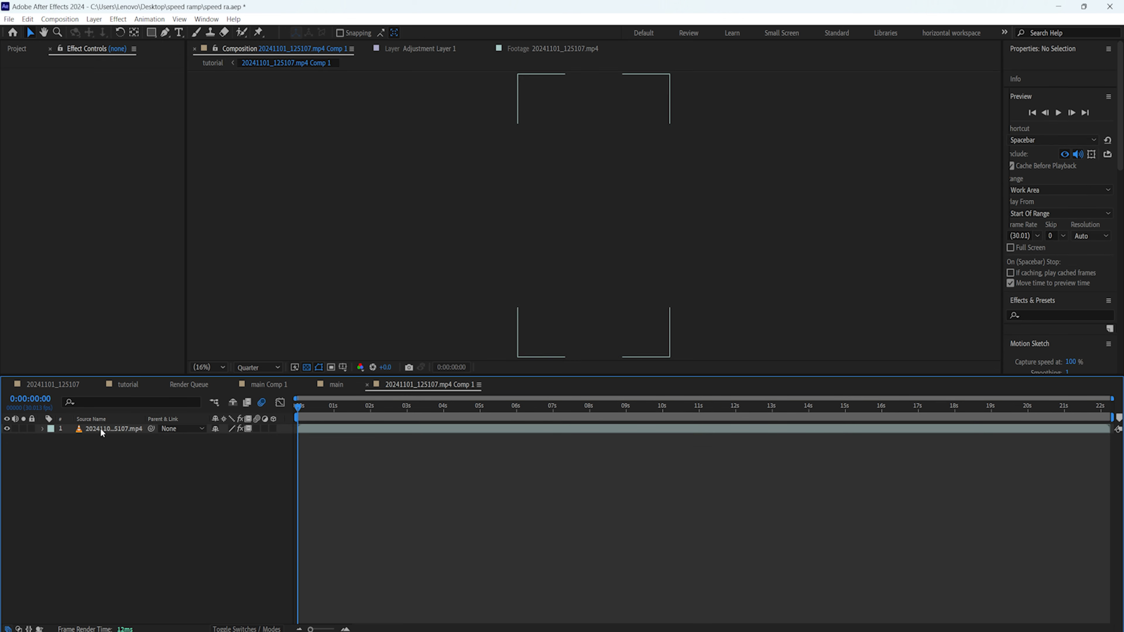
pyautogui.click(248, 428)
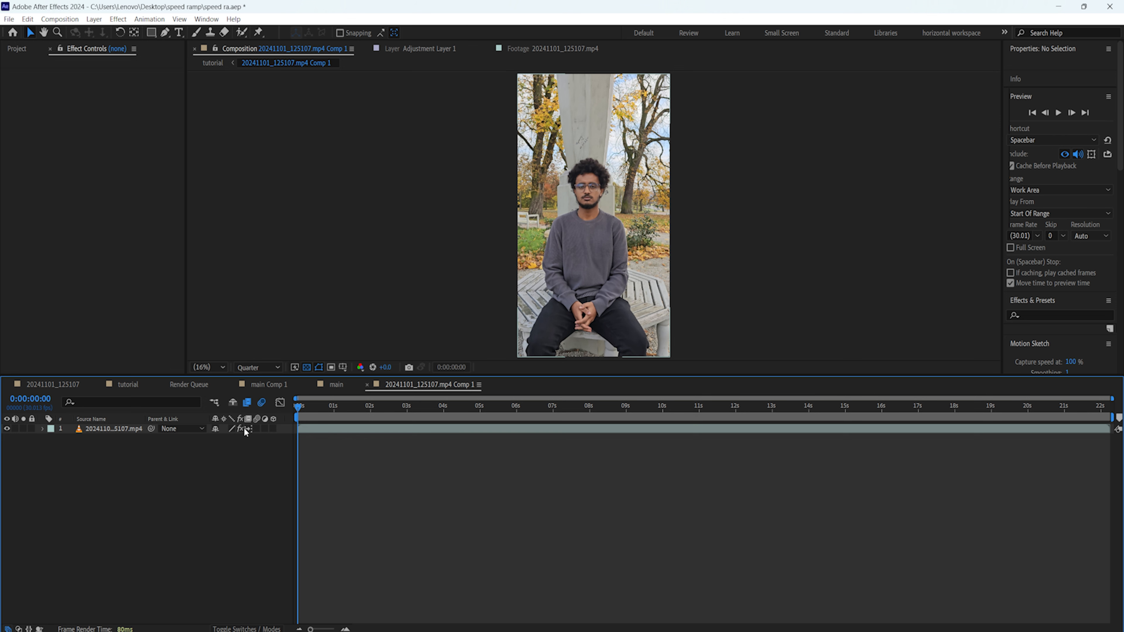
pyautogui.click(124, 385)
pyautogui.hotkey('ctrl', 'alt', 't')
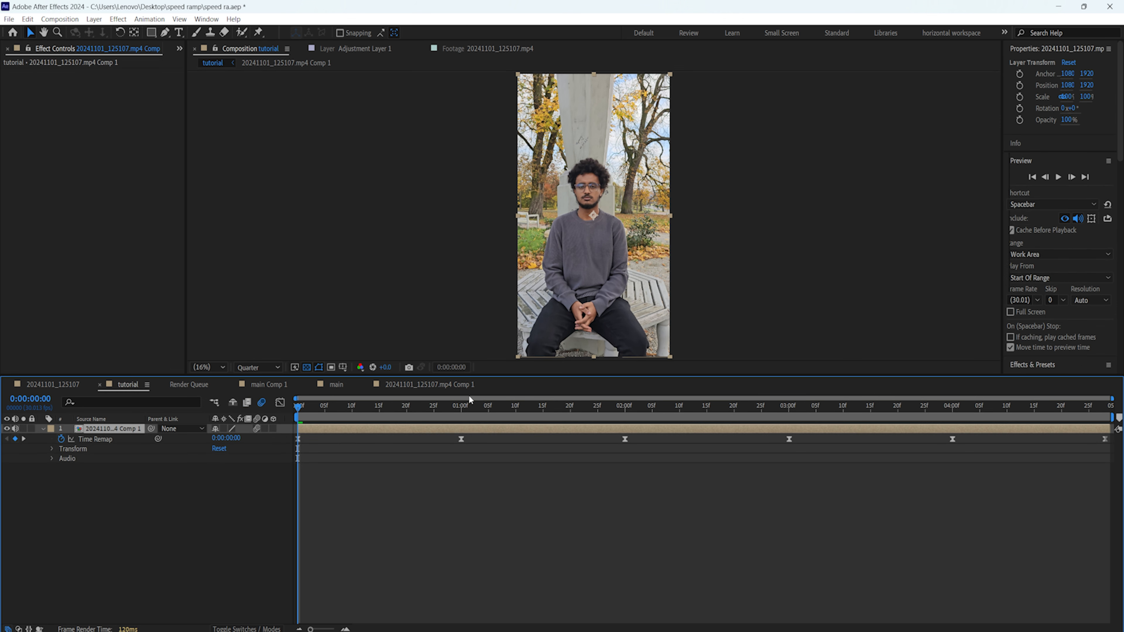
pyautogui.moveTo(302, 407); pyautogui.dragTo(491, 408)
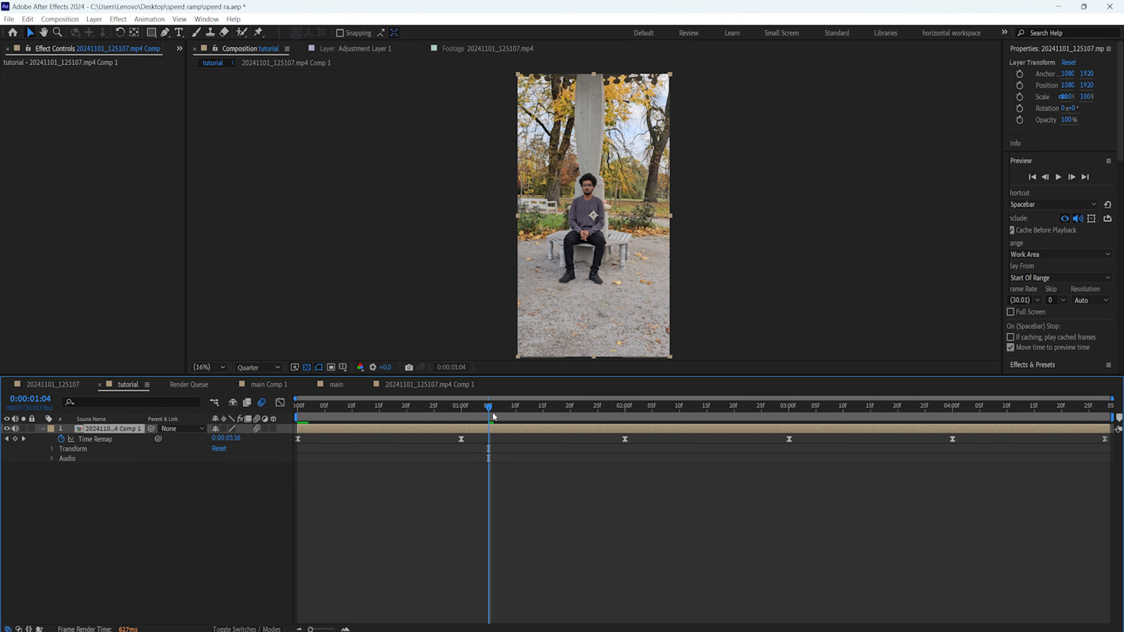
pyautogui.moveTo(495, 413); pyautogui.dragTo(309, 409)
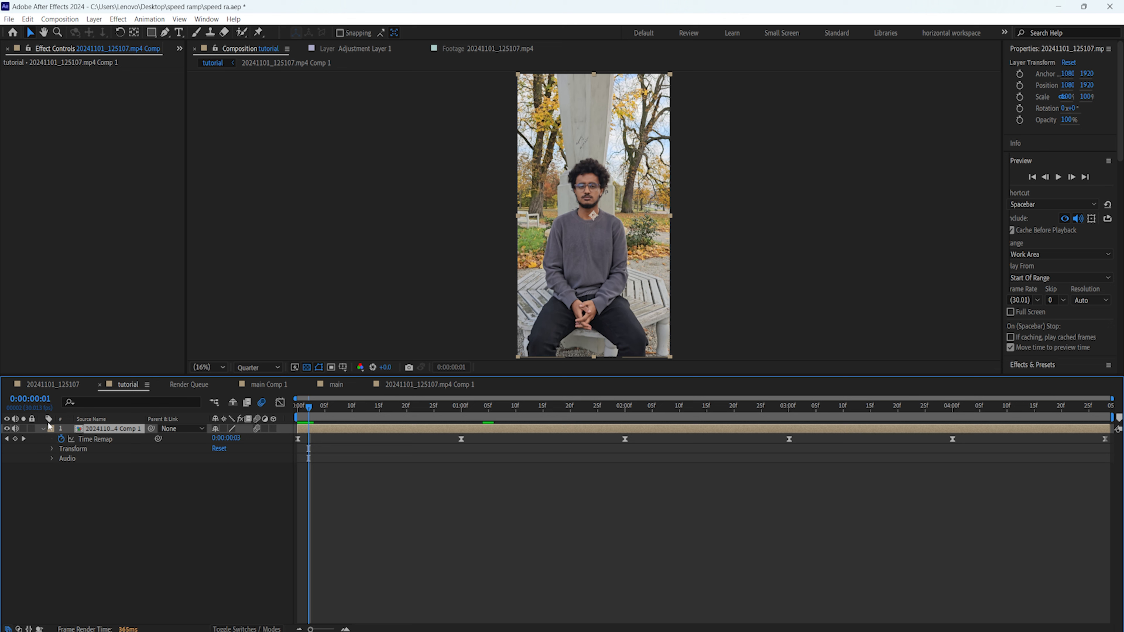
pyautogui.click(42, 429)
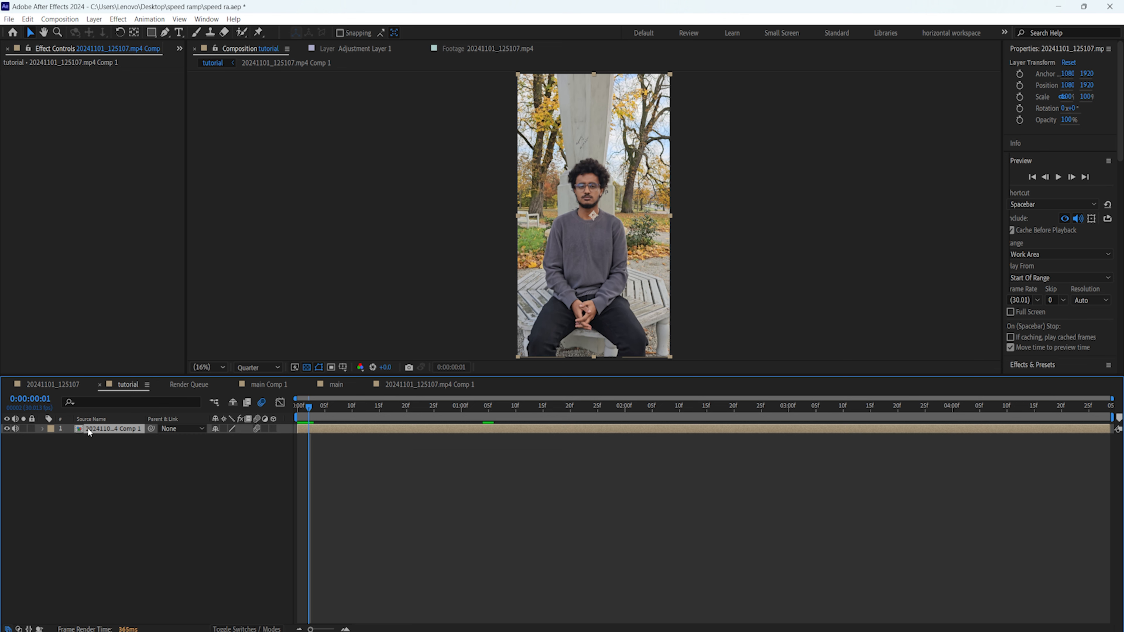
pyautogui.hotkey('ctrl', 'space')
pyautogui.write('direc')
pyautogui.press('Return')
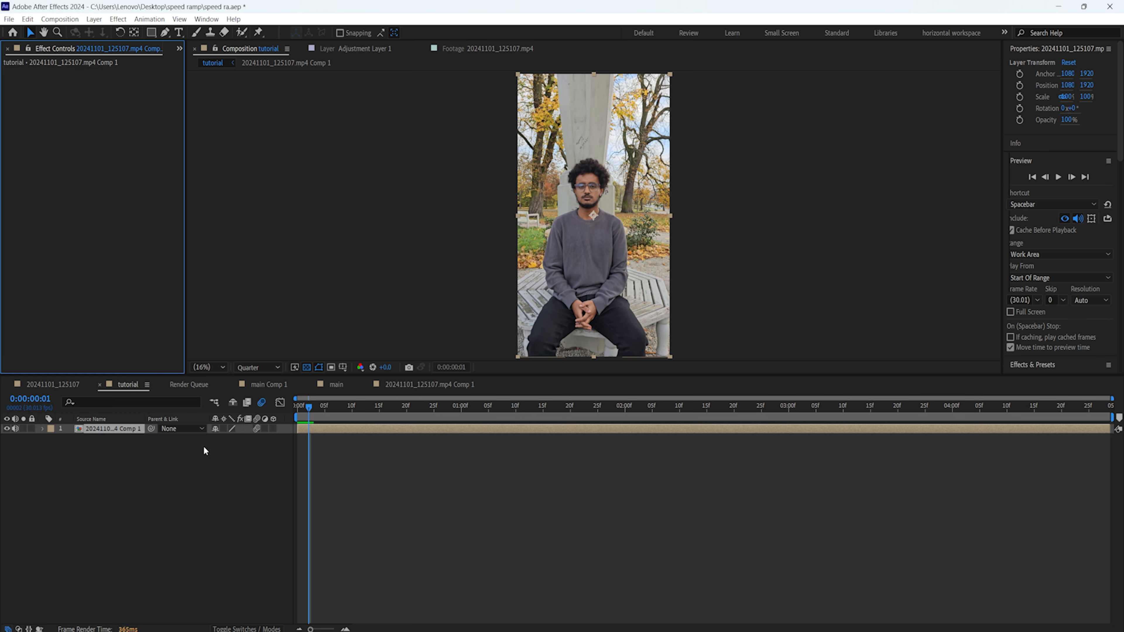
# - Create a new adjustment layer above the time-remapped clip in the tutorial composition
pyautogui.click(90, 465)
pyautogui.rightClick(91, 463)
pyautogui.moveTo(163, 474)
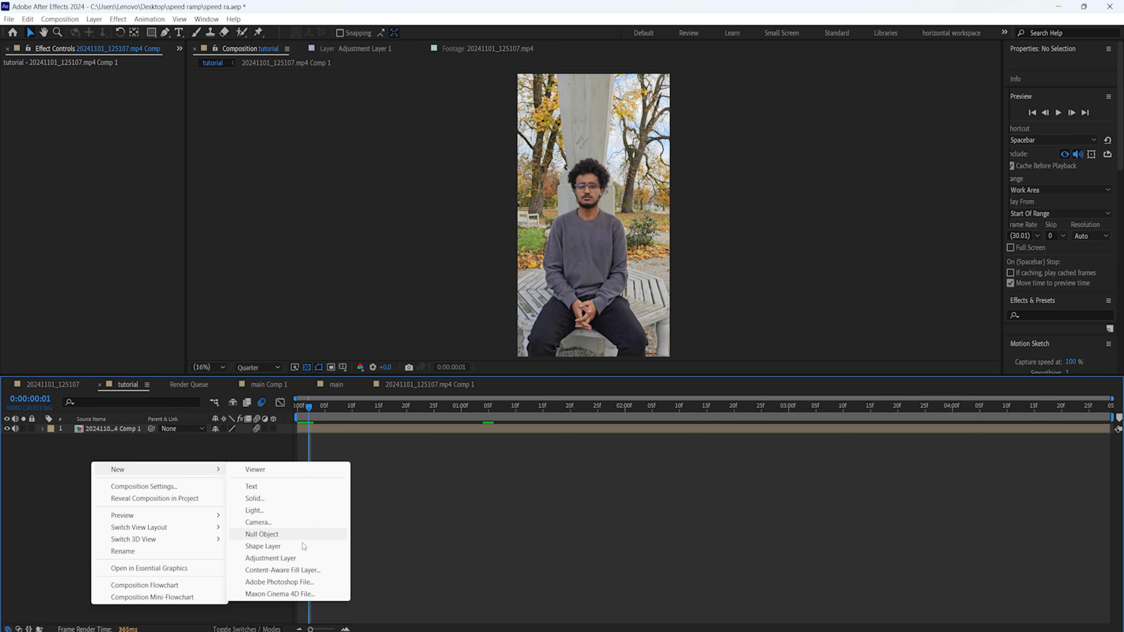
pyautogui.click(289, 552)
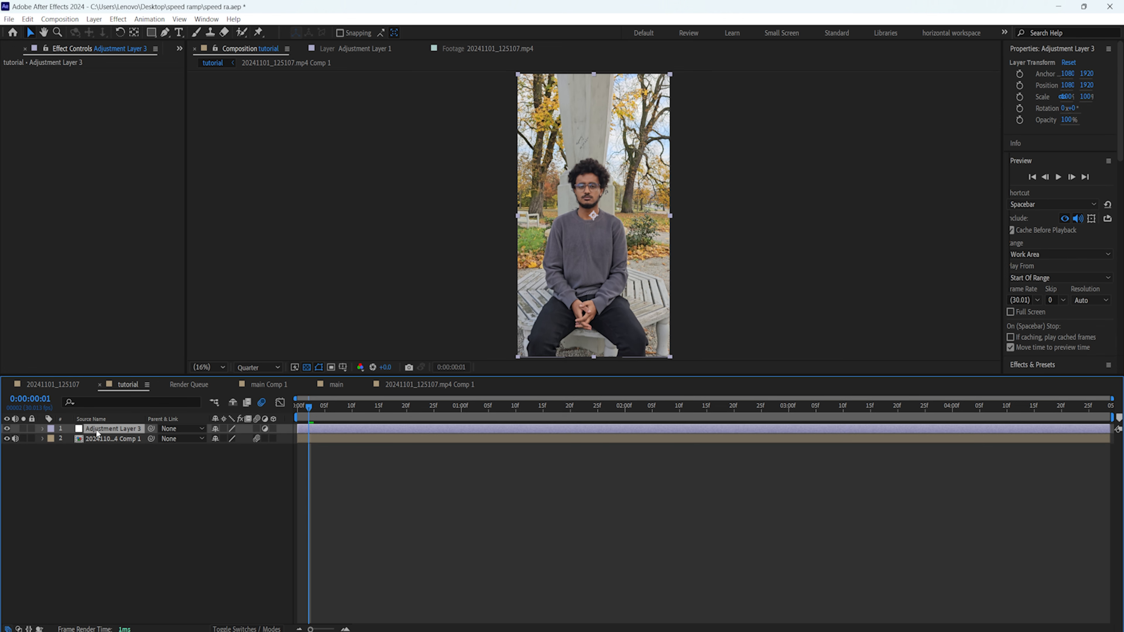
# - Apply Directional Blur to the adjustment layer with a direction of 20° and a blur length of 8.7
pyautogui.hotkey('ctrl', 'space')
pyautogui.write('dire')
pyautogui.press('Escape')
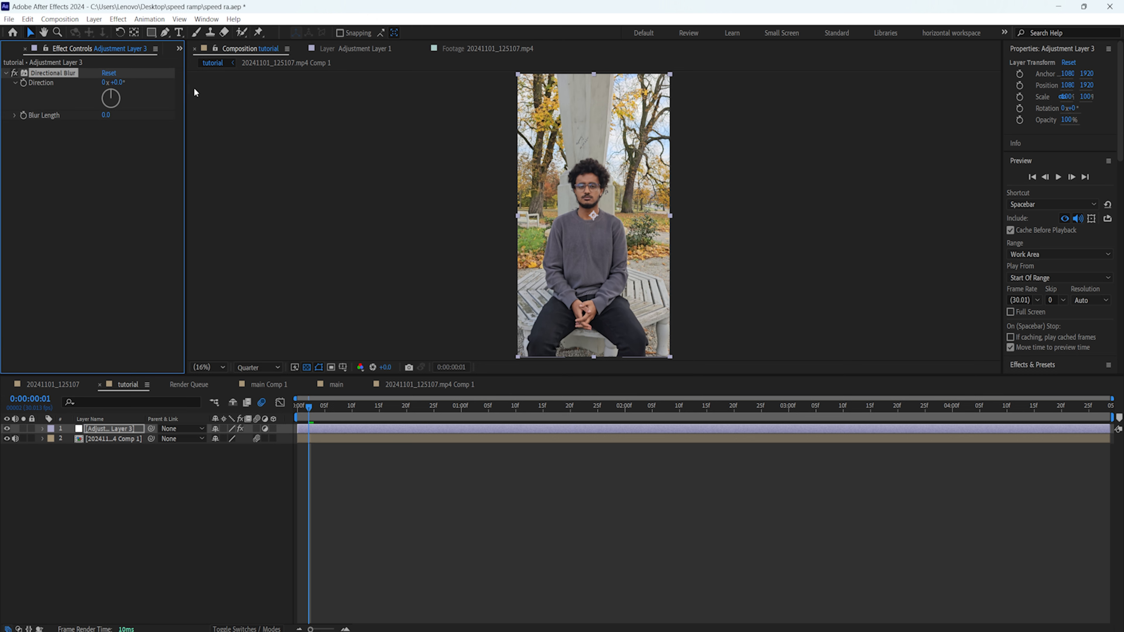
pyautogui.moveTo(106, 115); pyautogui.dragTo(159, 119)
pyautogui.moveTo(123, 87); pyautogui.dragTo(139, 88)
pyautogui.click(108, 438)
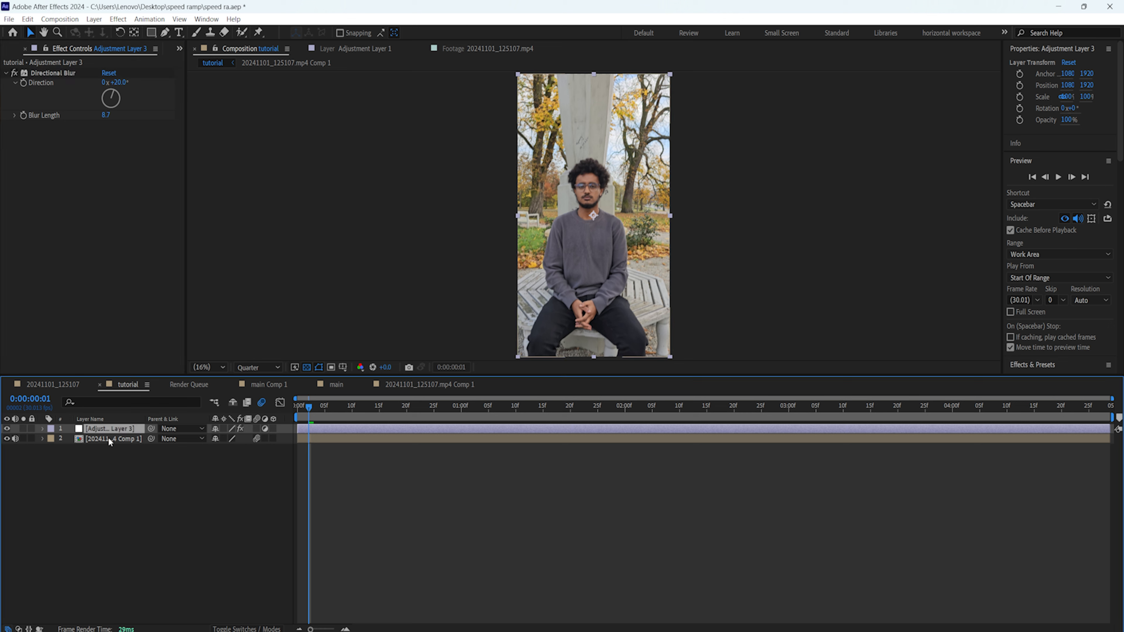
# - Draw an elliptical mask around the seated man on the adjustment layer and shift the layer up to about position 974, 1508
pyautogui.click(43, 429)
pyautogui.click(152, 37)
pyautogui.press('q')
pyautogui.press('q')
pyautogui.press('q')
pyautogui.press('q')
pyautogui.press('q')
pyautogui.press('q')
pyautogui.press('q')
pyautogui.moveTo(550, 154); pyautogui.dragTo(650, 339)
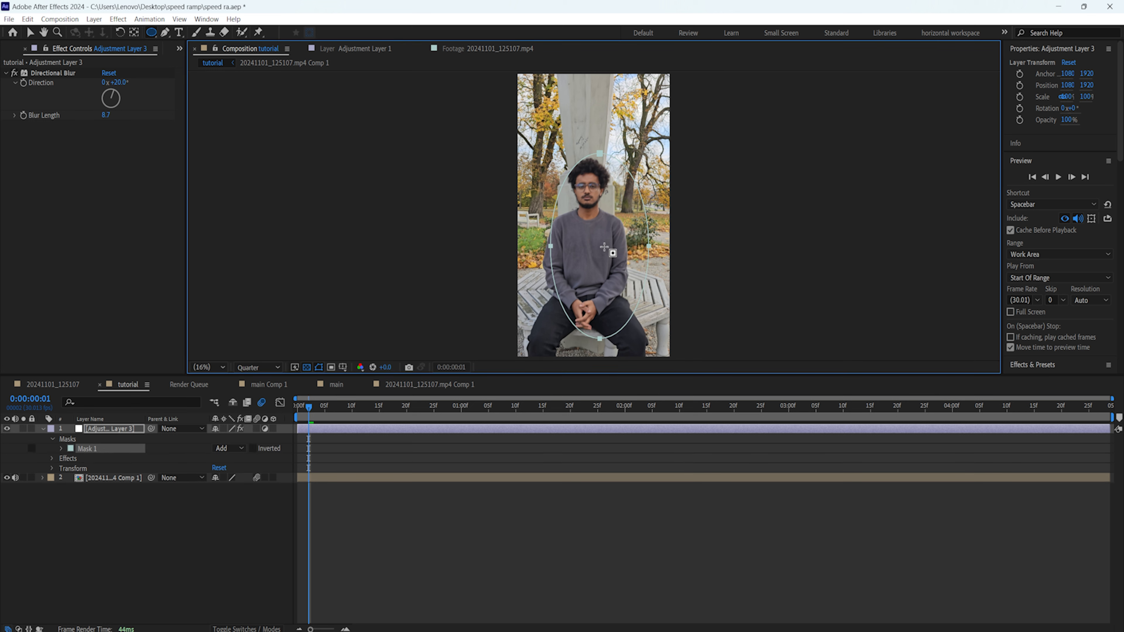
pyautogui.press('v')
pyautogui.moveTo(598, 220); pyautogui.dragTo(590, 192)
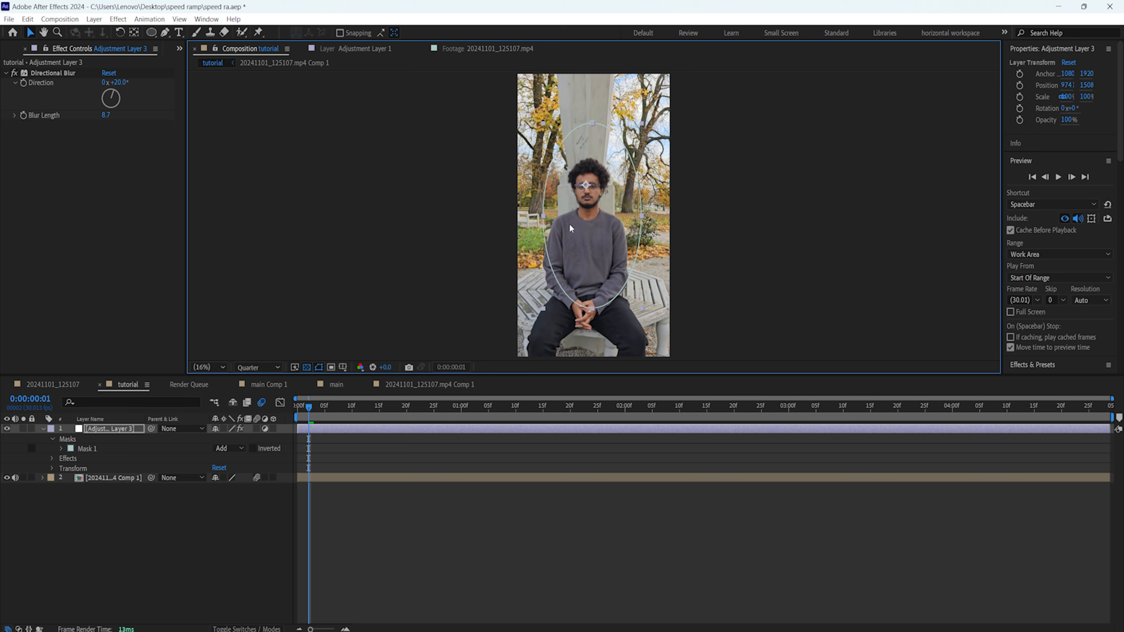
# - Invert the adjustment layer's elliptical mask and set its feather to 76 pixels
pyautogui.click(253, 449)
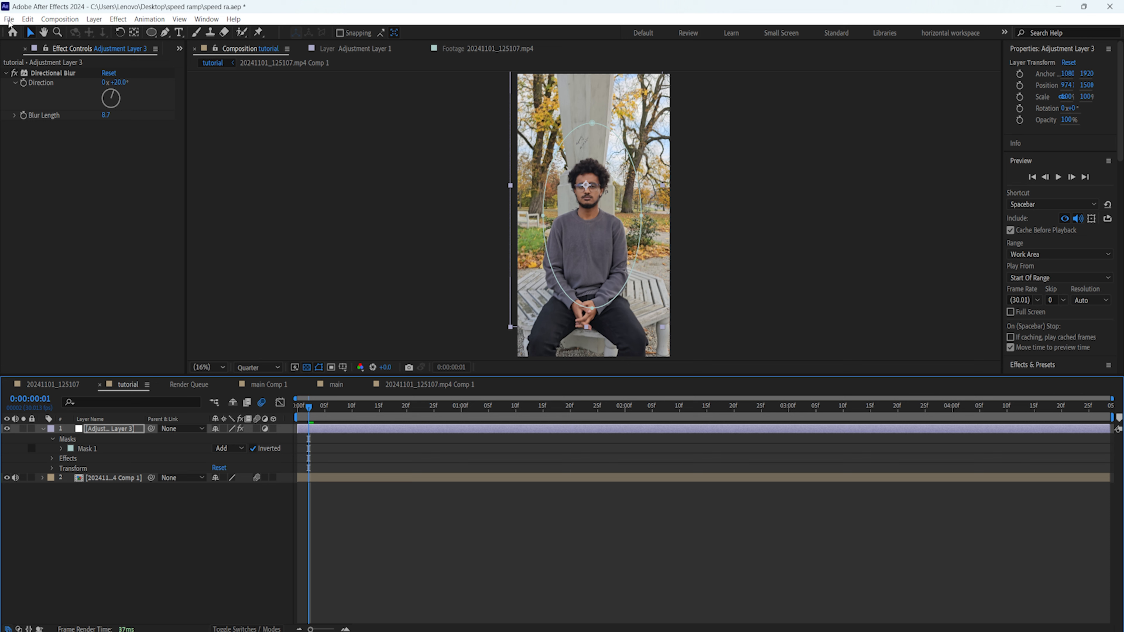
pyautogui.click(63, 448)
pyautogui.moveTo(225, 470); pyautogui.dragTo(270, 474)
pyautogui.click(133, 605)
# - Scrub and play the composition to check the masked blur, and collapse the adjustment layer's properties
pyautogui.click(472, 406)
pyautogui.click(538, 406)
pyautogui.press('space')
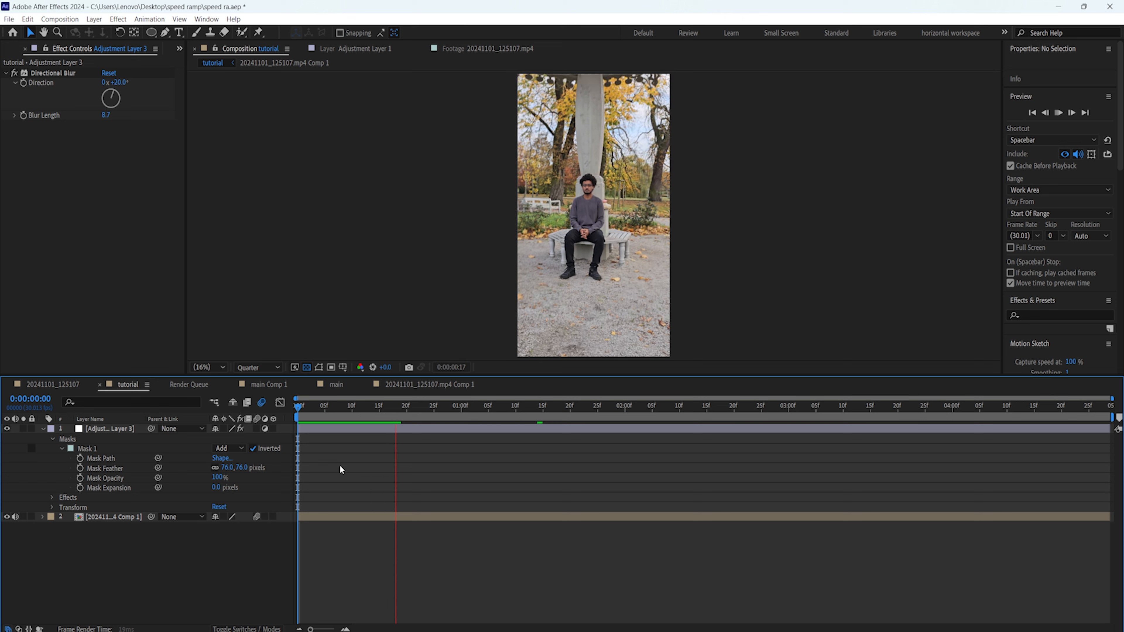
pyautogui.press('space')
pyautogui.click(111, 428)
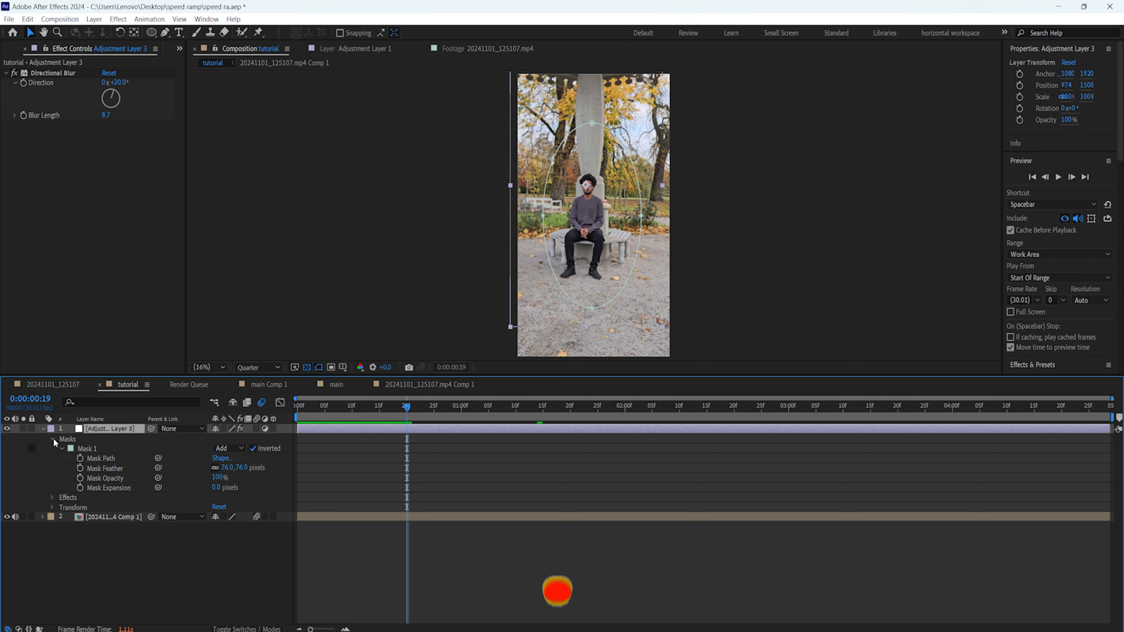
pyautogui.click(42, 428)
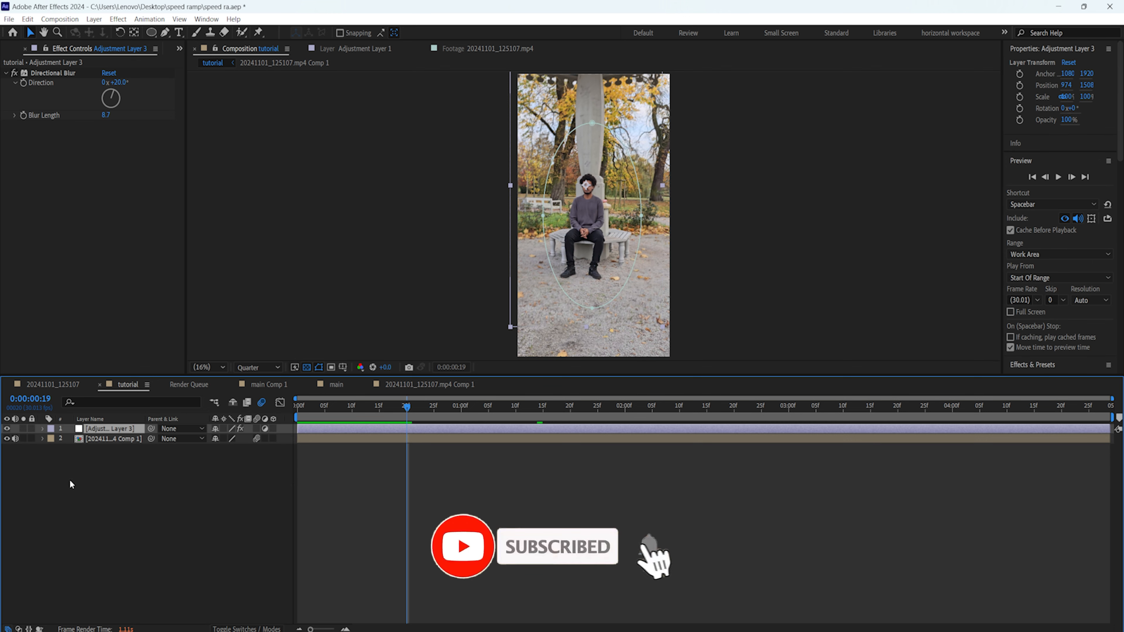
pyautogui.click(73, 473)
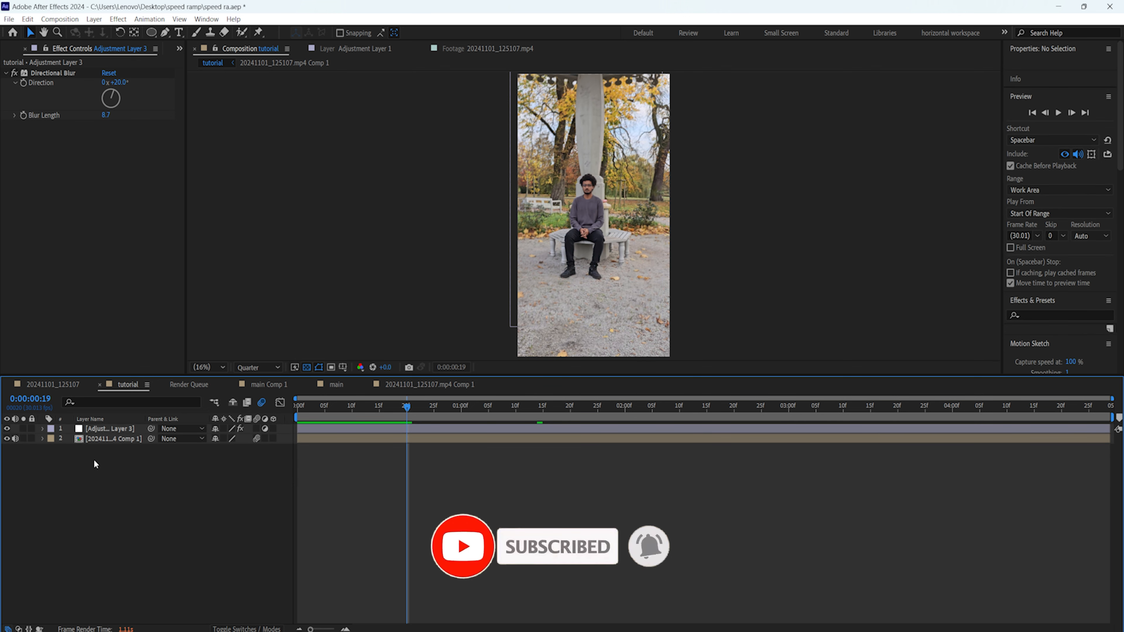